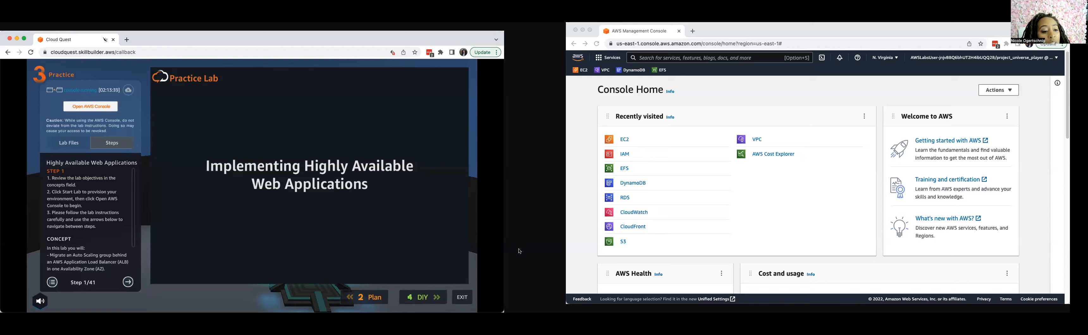
Review the practice and DIY goals in the lab plan, then return to the practice instructions and advance to step 2.
click(375, 298)
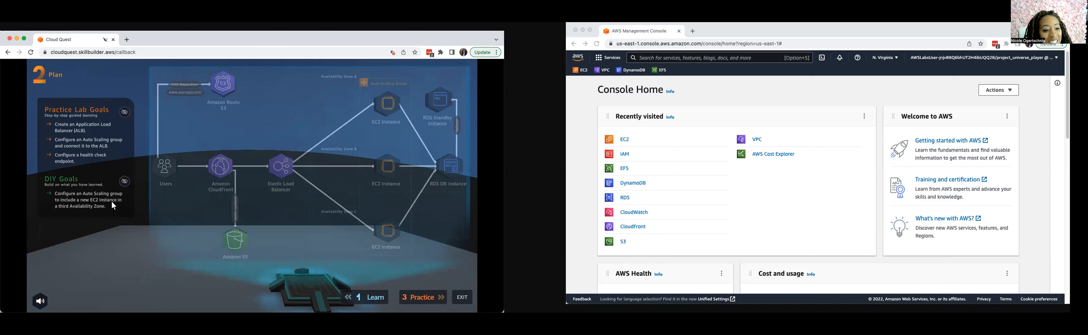
click(412, 298)
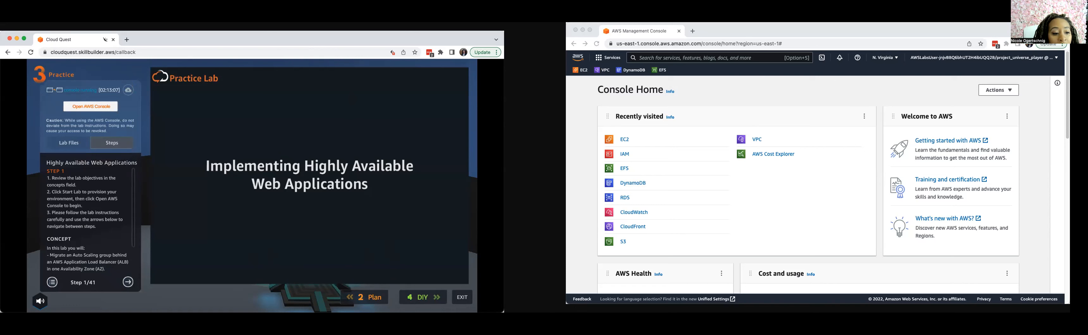
click(128, 283)
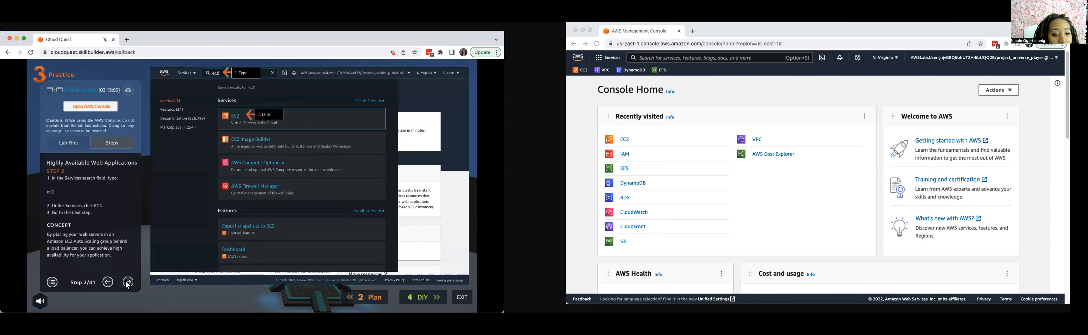
Open the EC2 service in the AWS console and advance the lab guide to step 3.
click(581, 71)
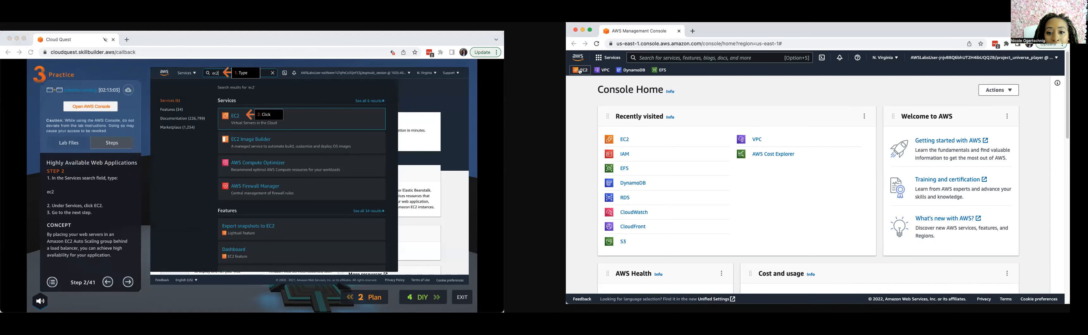
click(140, 293)
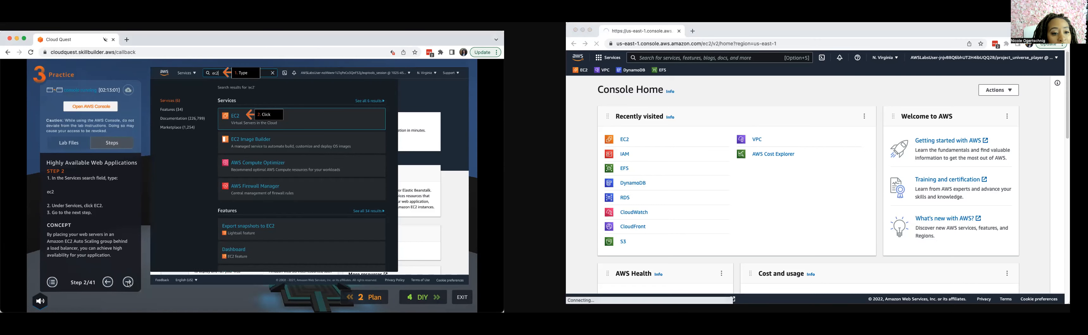
click(129, 284)
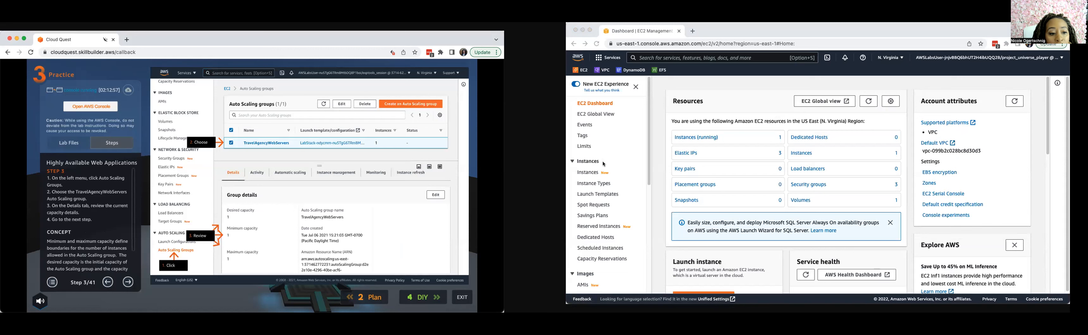
Open the Auto Scaling Groups list in EC2.
scroll(596, 249, down, 3)
scroll(596, 250, up, 3)
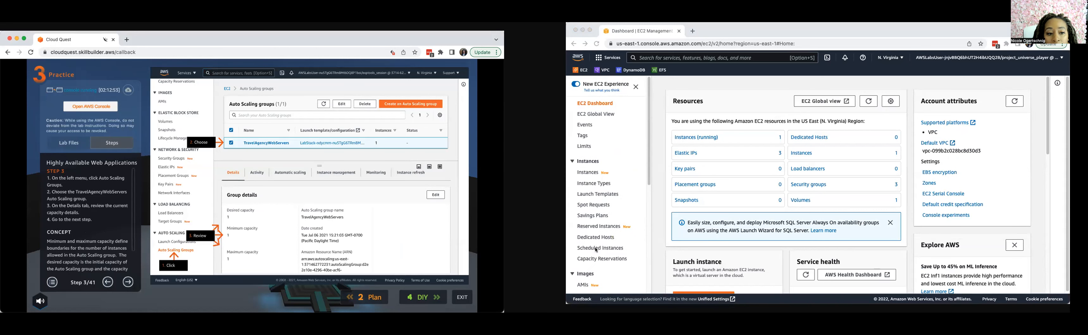
scroll(583, 192, down, 2)
scroll(587, 201, down, 1)
scroll(587, 201, down, 3)
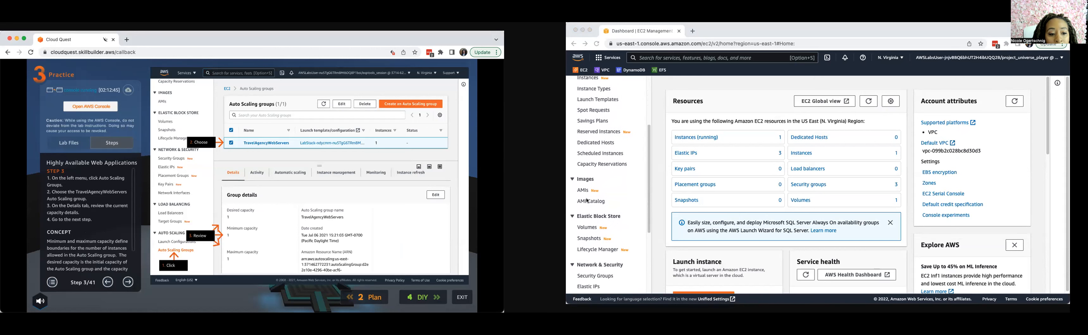
scroll(591, 229, down, 6)
click(591, 275)
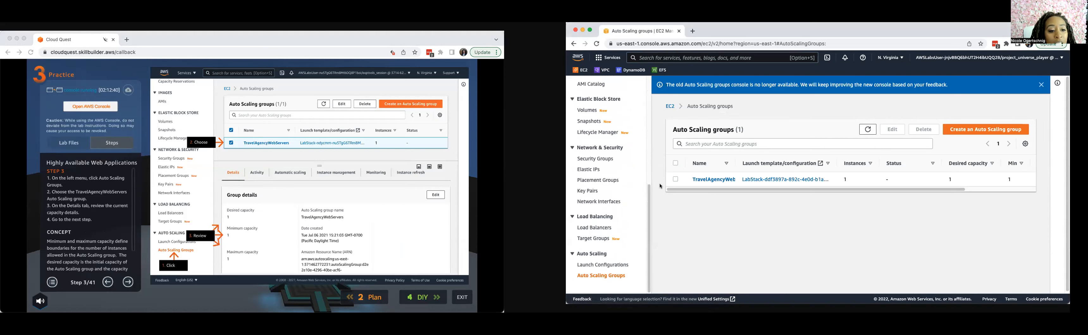
Select the TravelAgencyWebServers Auto Scaling group and review its desired, minimum and maximum capacity details.
click(675, 179)
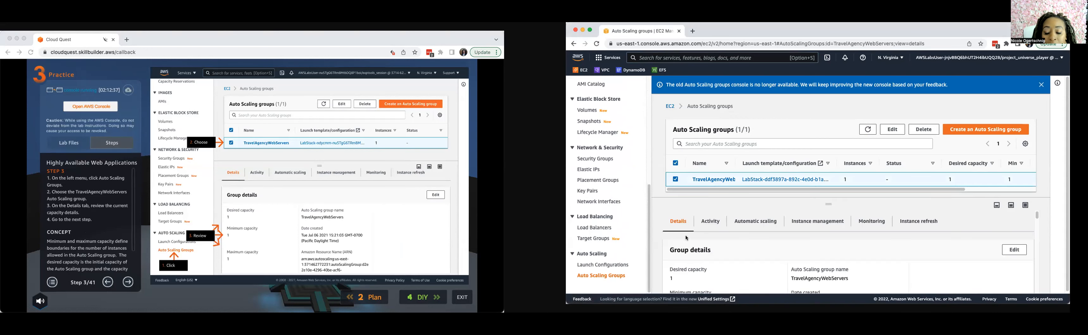
scroll(687, 239, down, 3)
scroll(686, 239, down, 1)
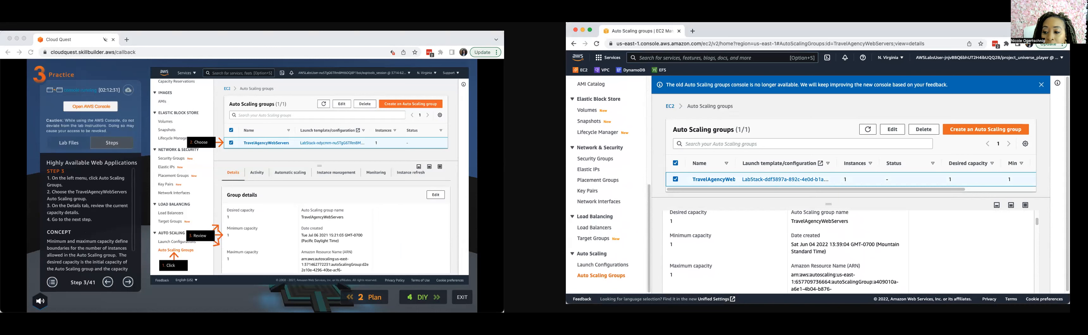
drag(1070, 303, 1087, 334)
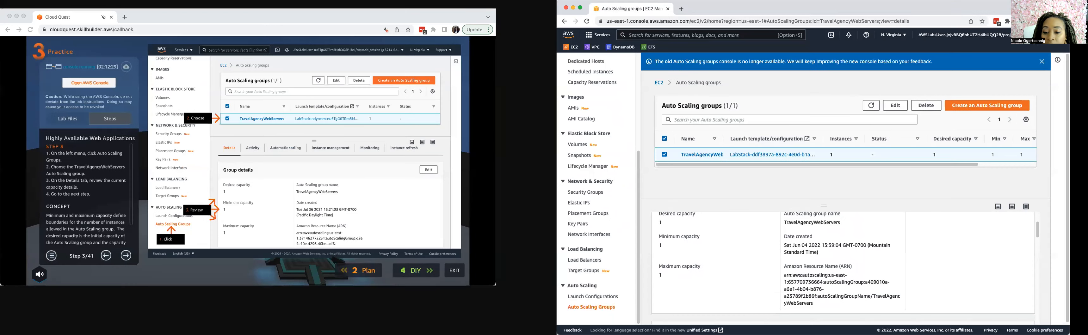
scroll(757, 244, up, 1)
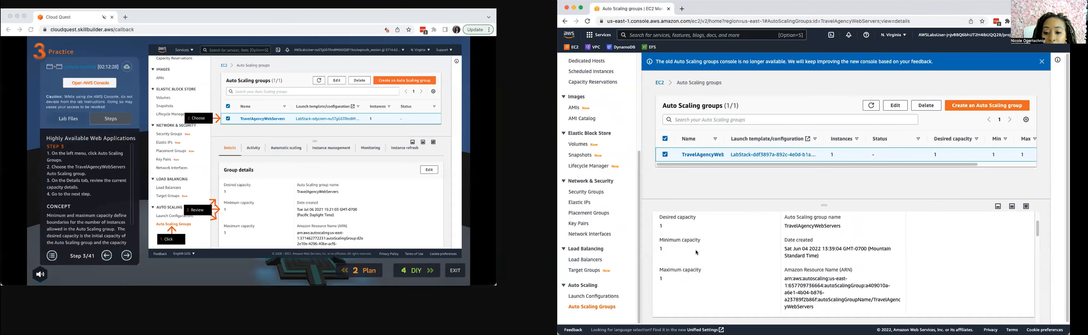
scroll(695, 256, up, 1)
scroll(689, 284, down, 1)
Advance the lab guide to step 4 and display the instance management information of the TravelAgencyWebServers group.
click(126, 257)
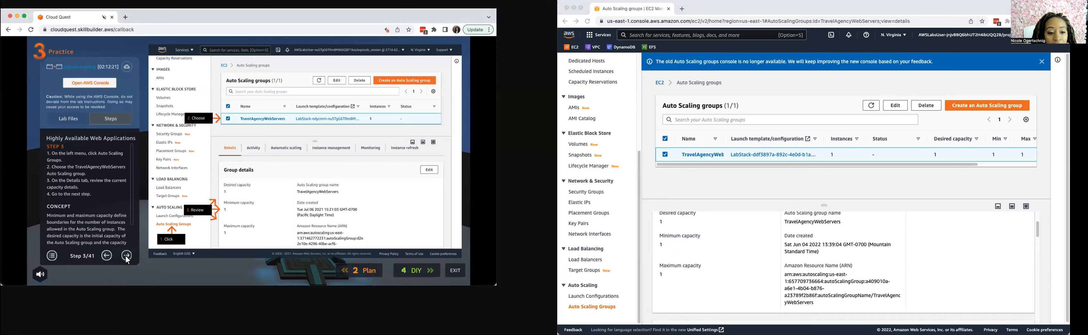
click(126, 257)
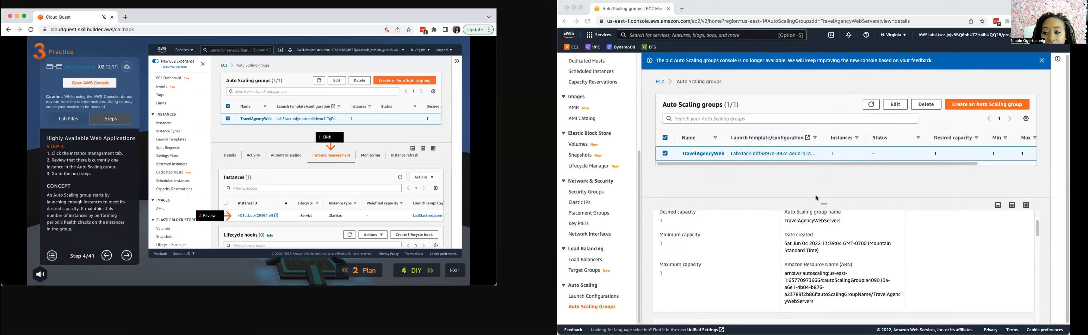
scroll(1003, 245, up, 3)
click(800, 223)
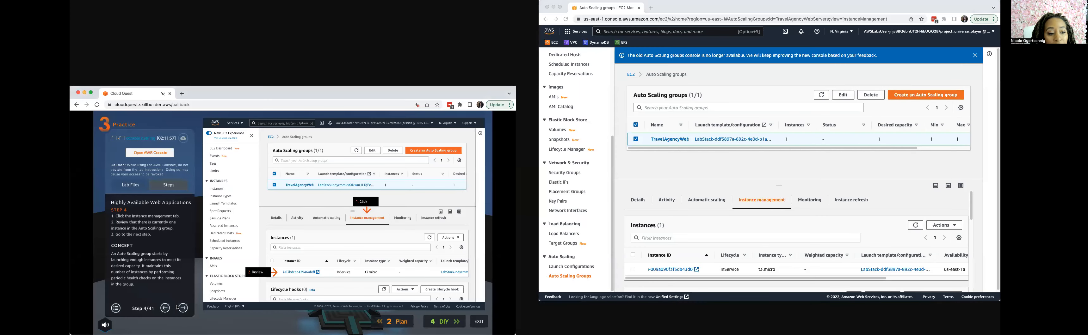
Return to the group's details and review its Network section, advancing the lab guide to step 6.
click(183, 310)
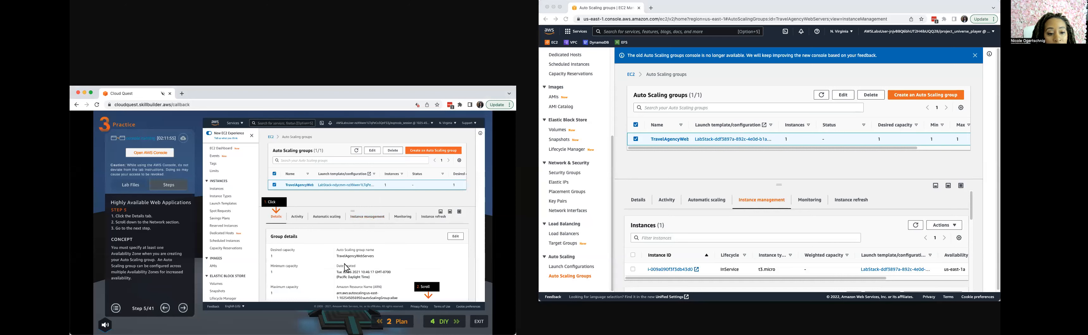
click(640, 200)
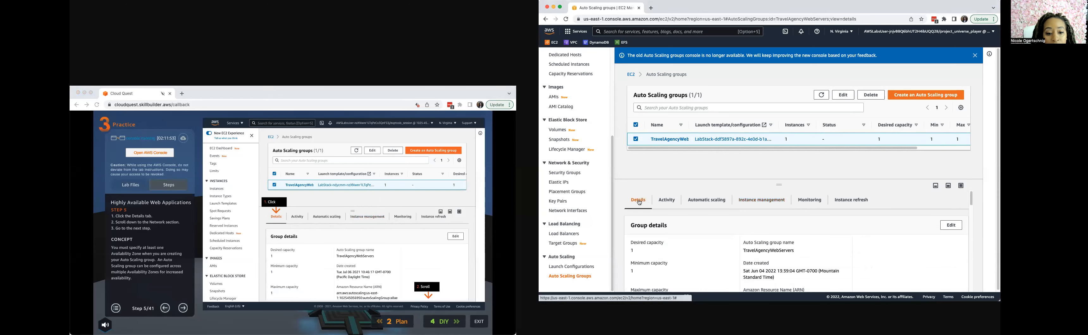
scroll(810, 266, down, 5)
click(186, 311)
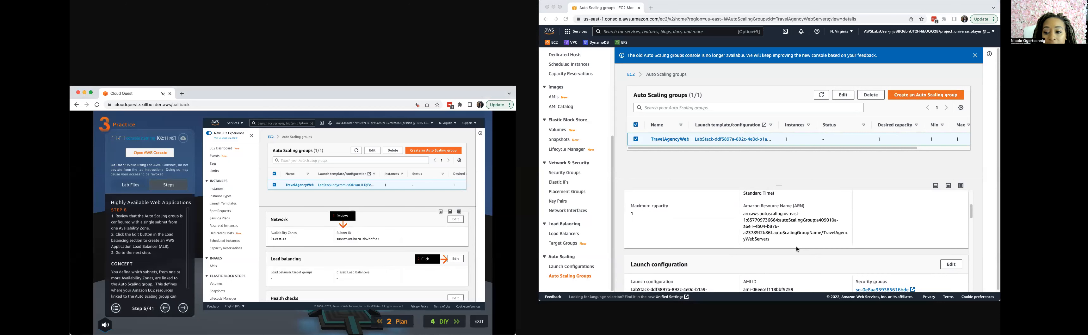
scroll(794, 251, up, 2)
scroll(795, 251, down, 2)
scroll(795, 250, down, 1)
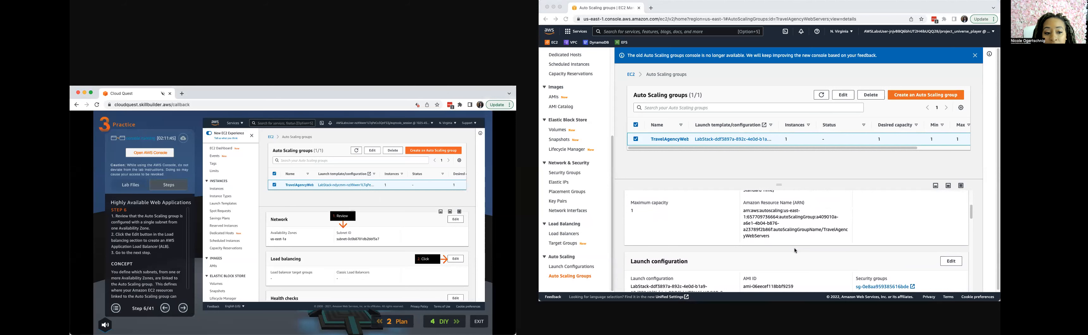
scroll(786, 249, down, 5)
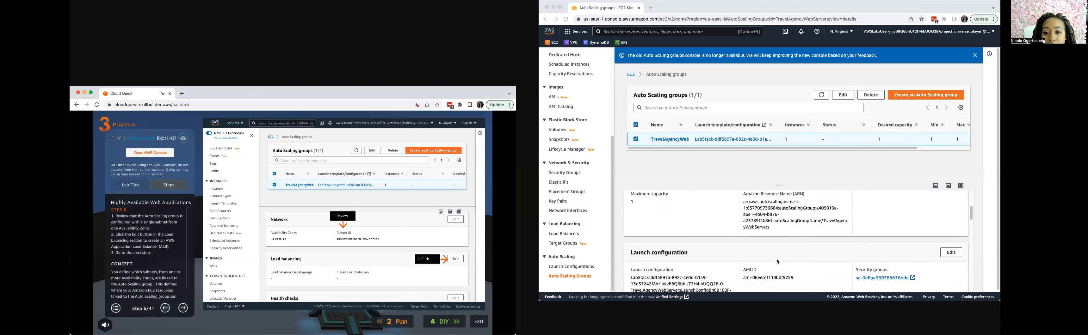
scroll(777, 262, down, 2)
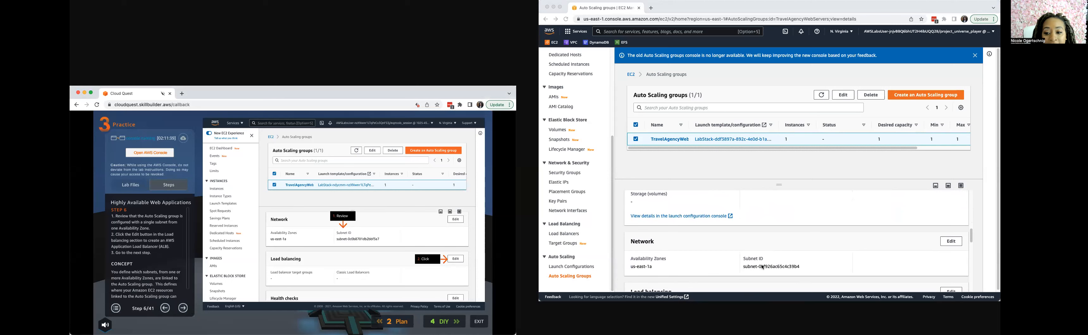
scroll(756, 273, down, 4)
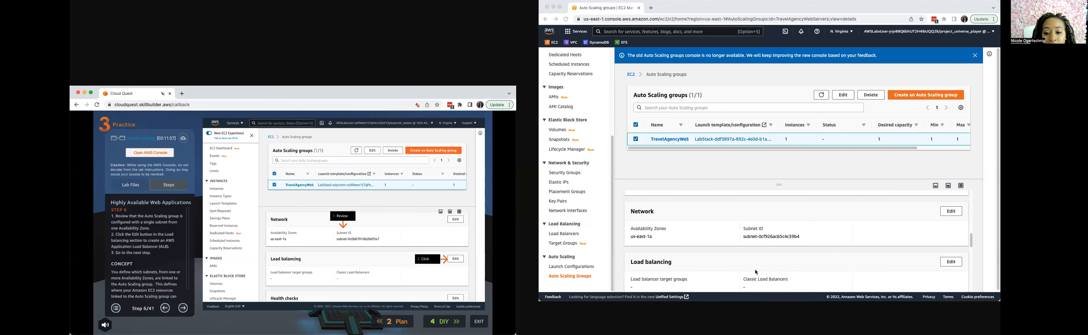
Open the group's load balancing settings for editing and add a new load balancer, advancing the lab guide to step 8.
click(951, 214)
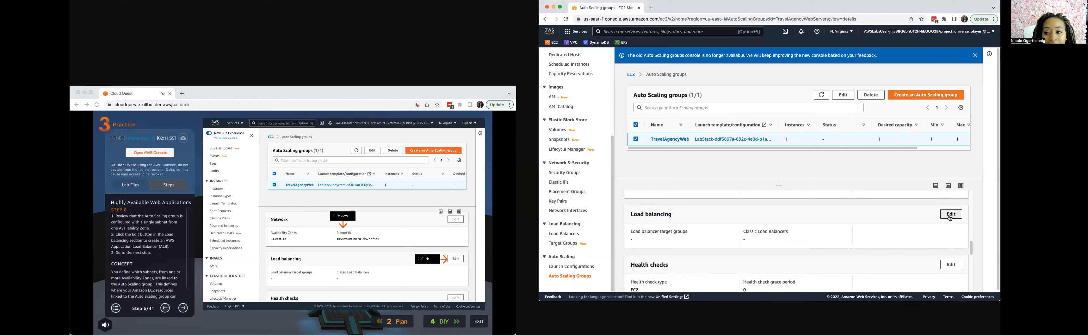
click(183, 308)
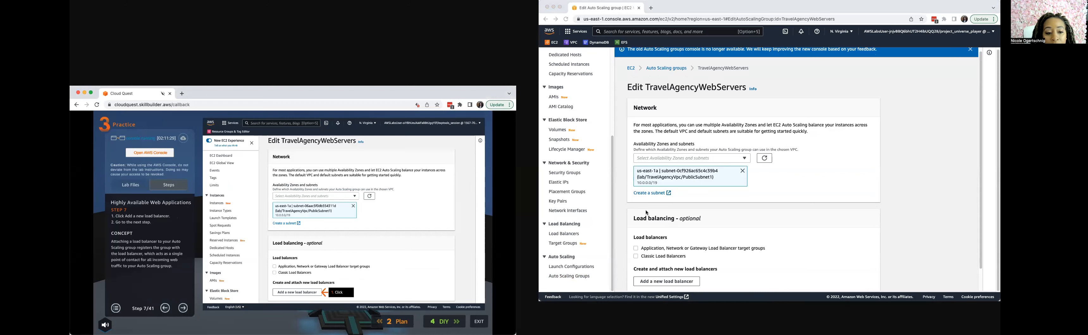
scroll(644, 257, down, 1)
click(644, 275)
click(644, 274)
click(182, 309)
click(183, 309)
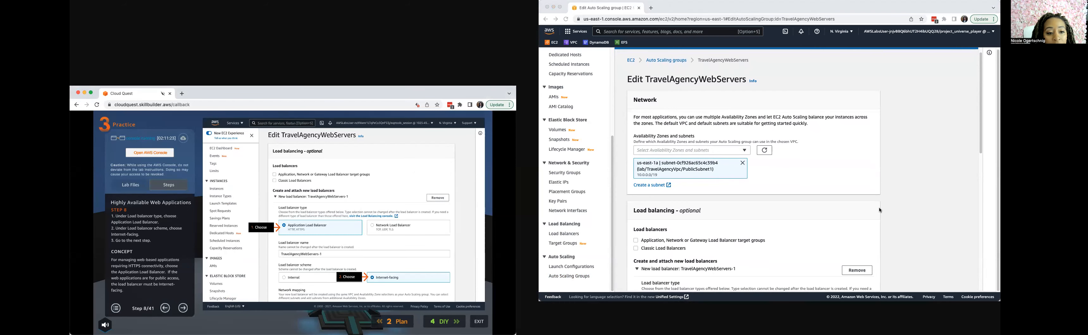
Set the new Application Load Balancer's scheme to Internet-facing and advance the lab guide to step 9.
scroll(784, 215, down, 3)
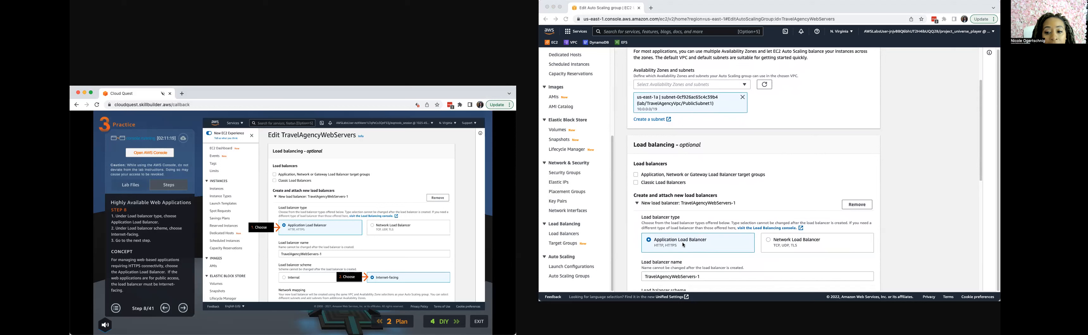
scroll(701, 245, down, 3)
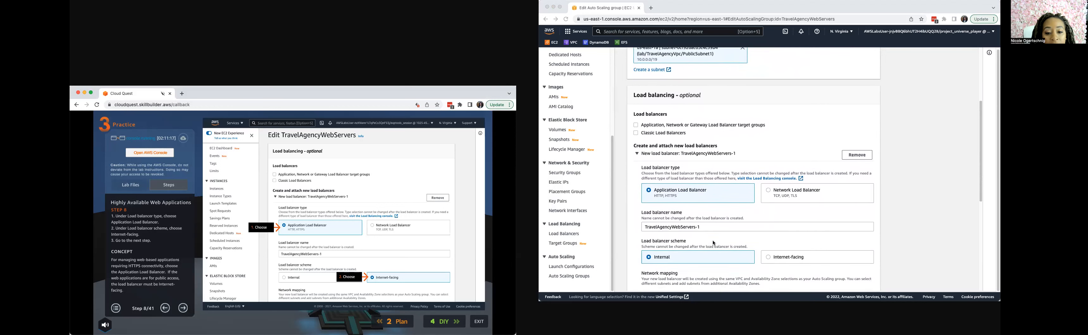
click(797, 257)
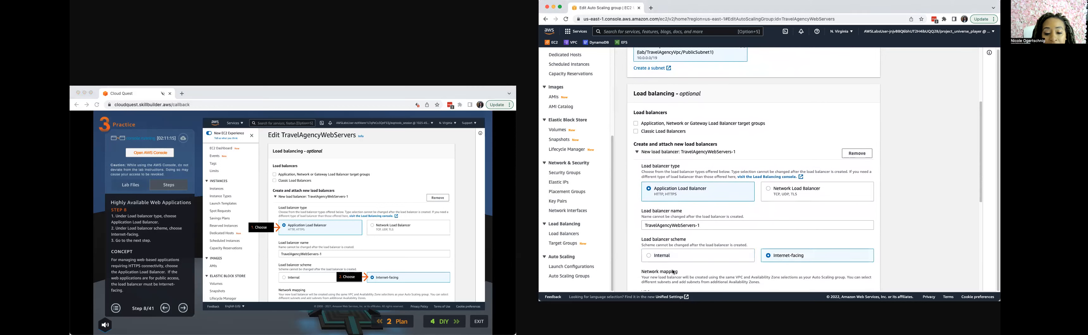
click(182, 311)
click(183, 312)
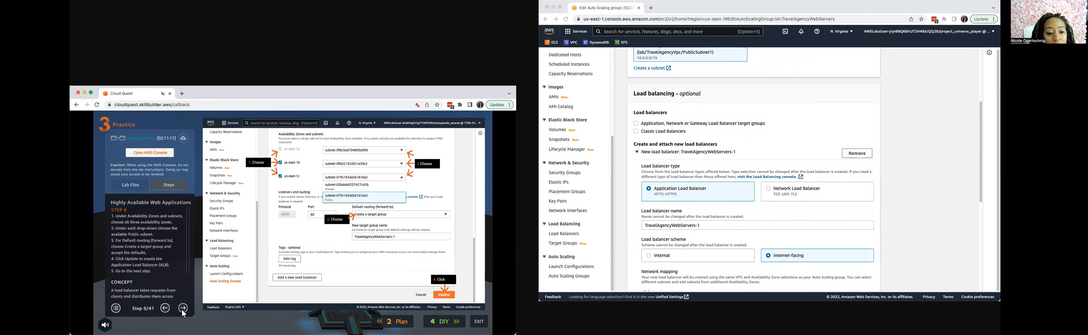
Enable the us-east-1b and us-east-1c Availability Zones in the new load balancer's network mapping.
scroll(722, 197, down, 3)
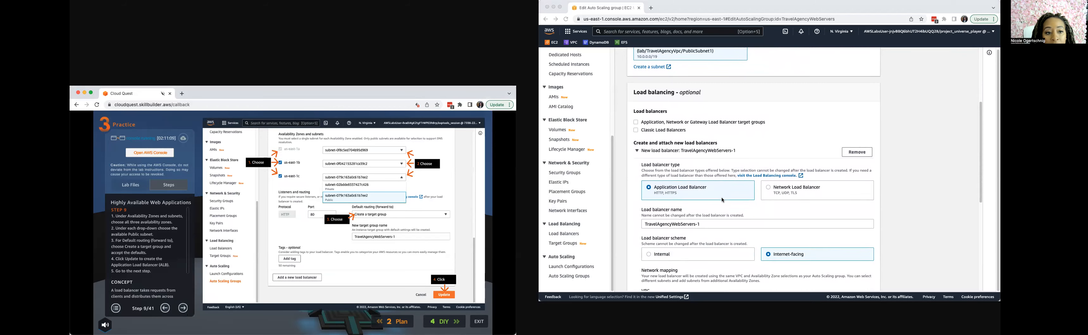
scroll(720, 201, down, 8)
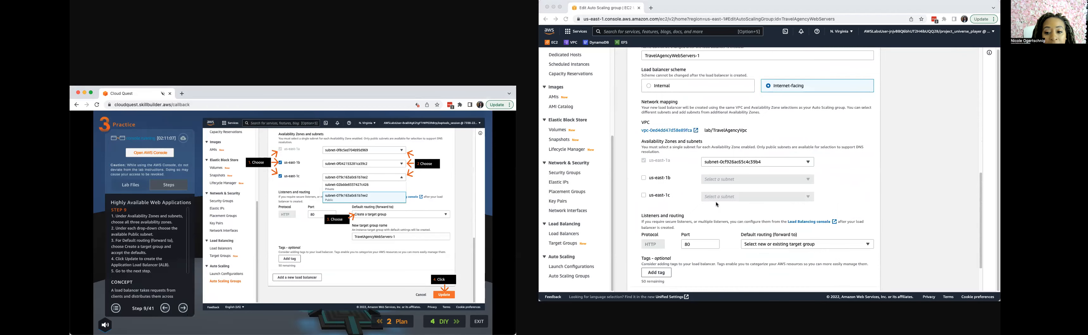
scroll(722, 182, up, 3)
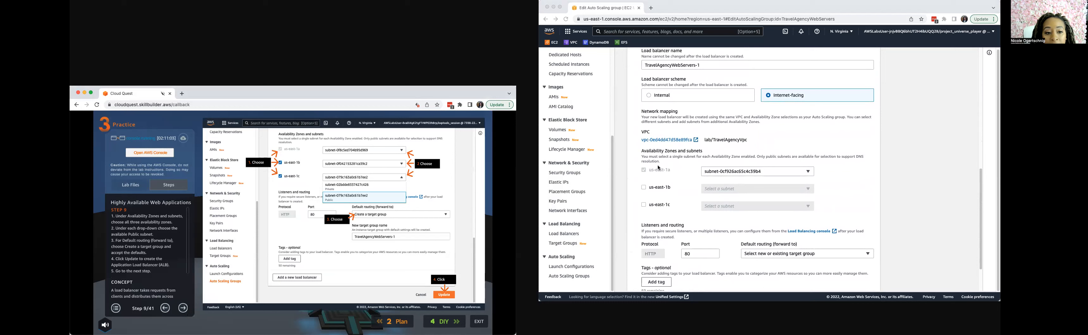
click(645, 189)
click(644, 189)
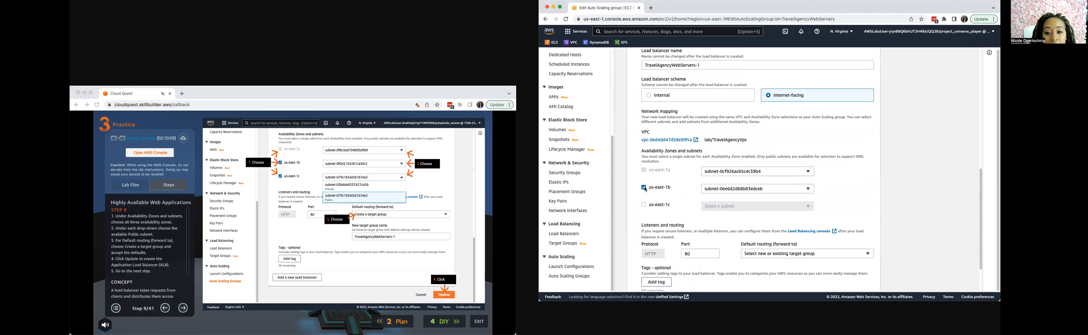
click(644, 205)
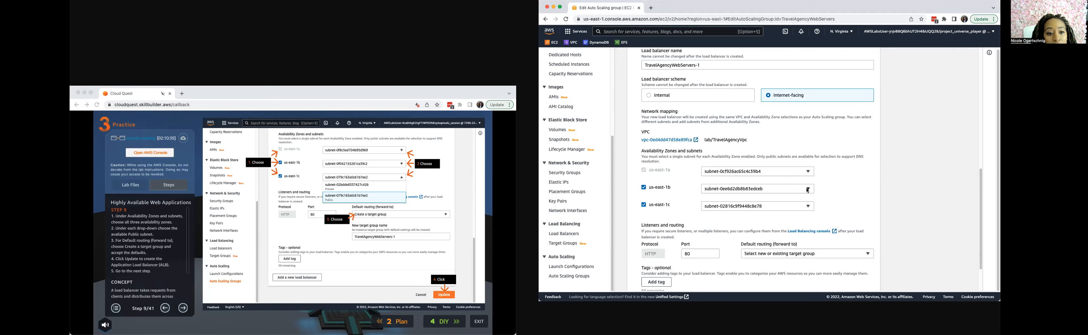
Choose the public subnets for the load balancer's Availability Zones, setting us-east-1c to subnet-04194d7a3d564e5bf.
click(808, 190)
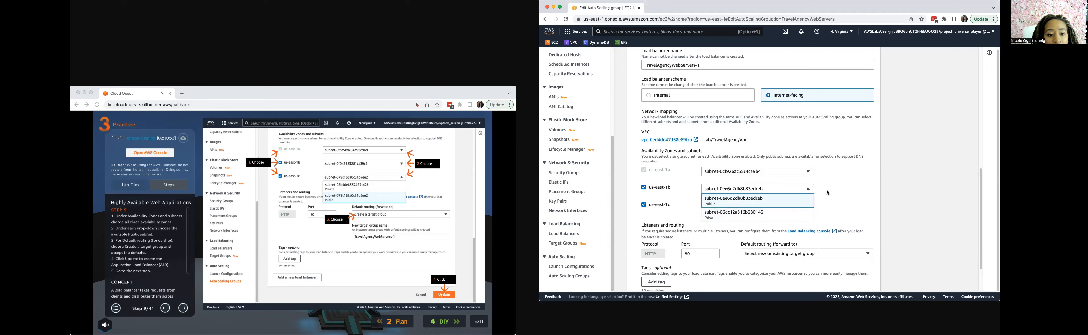
click(824, 207)
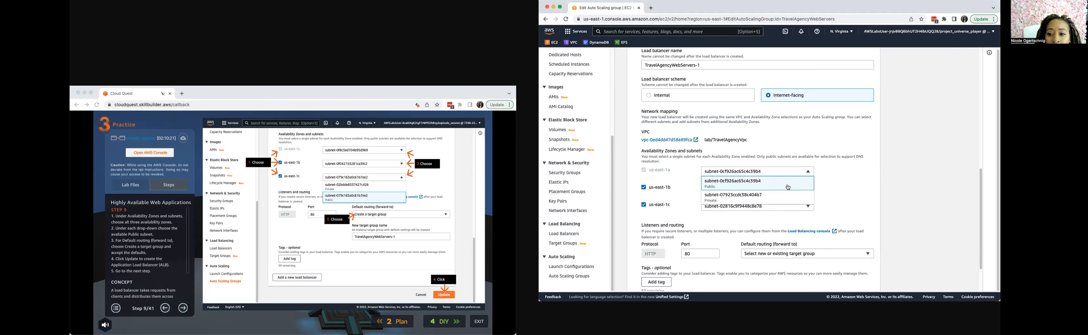
click(784, 192)
click(773, 204)
click(765, 206)
click(752, 232)
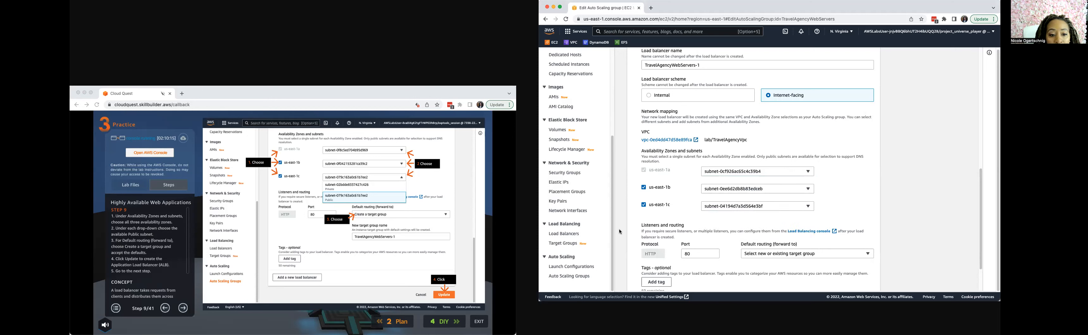
Set the load balancer's default routing to create a target group with the default name, and save the Auto Scaling group update.
click(761, 255)
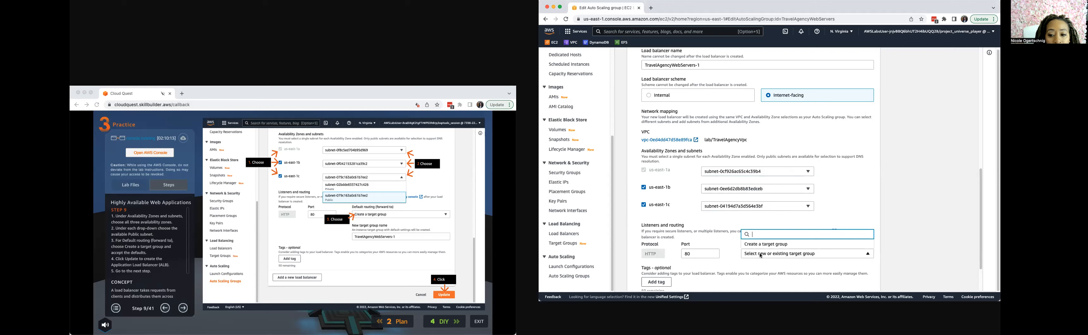
click(763, 246)
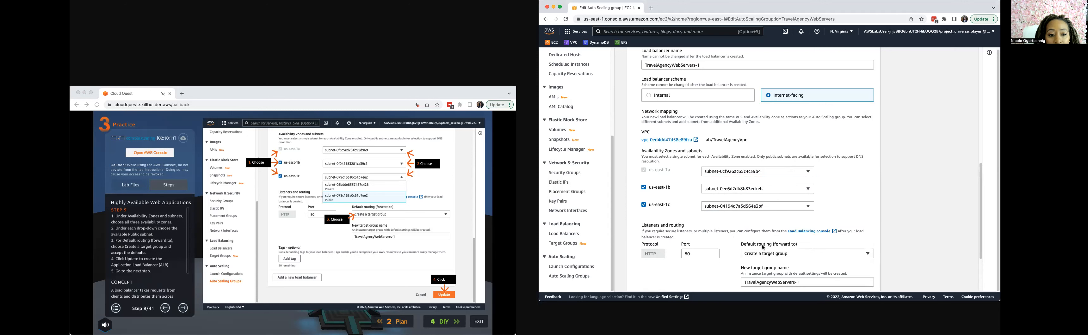
scroll(756, 267, down, 2)
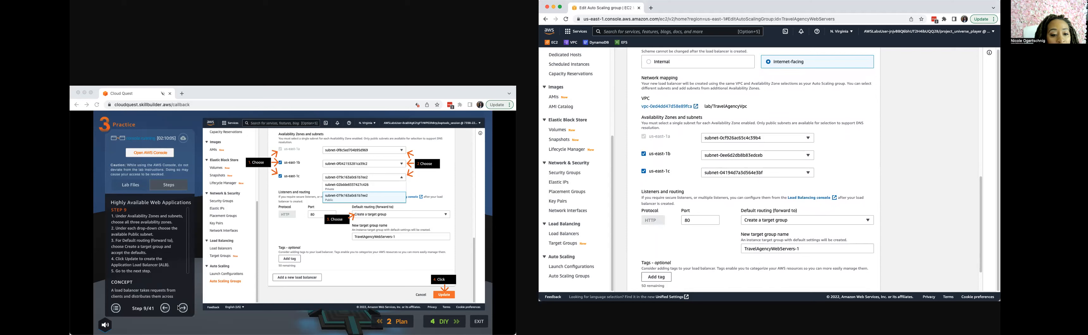
scroll(859, 279, down, 2)
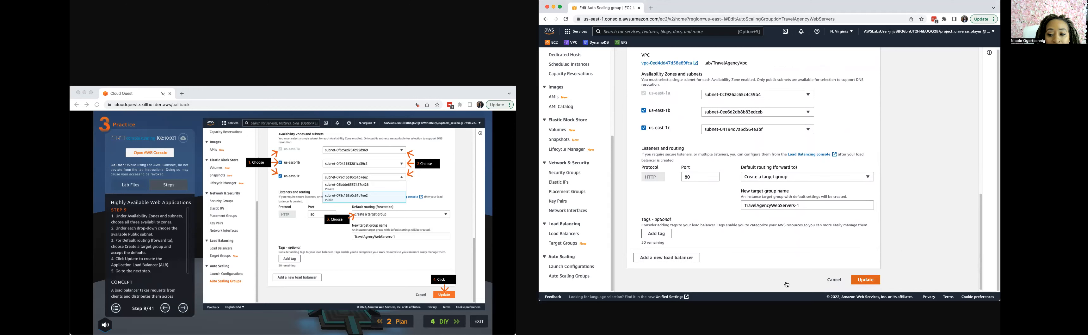
click(860, 279)
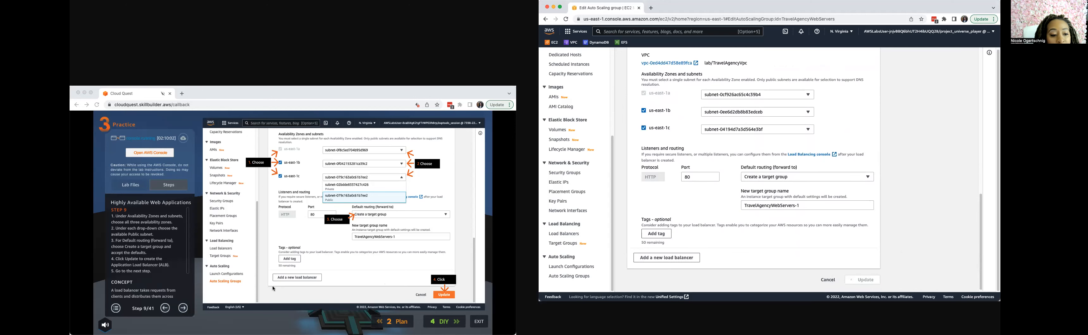
Start creating a new security group from the Security Groups page, advancing the lab guide to step 11.
click(183, 310)
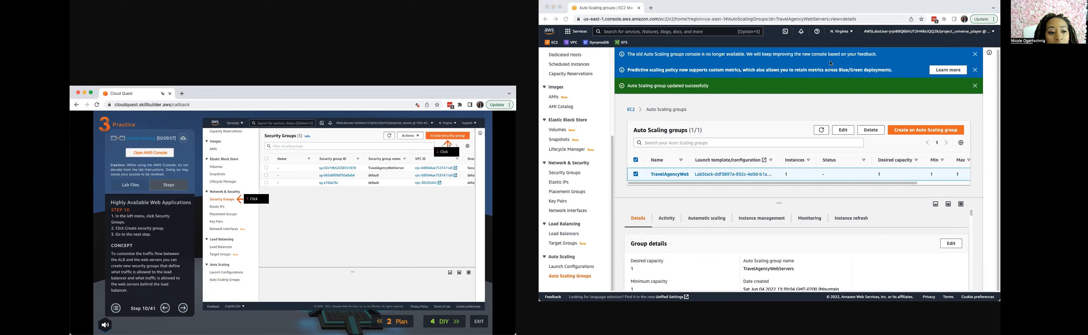
click(567, 174)
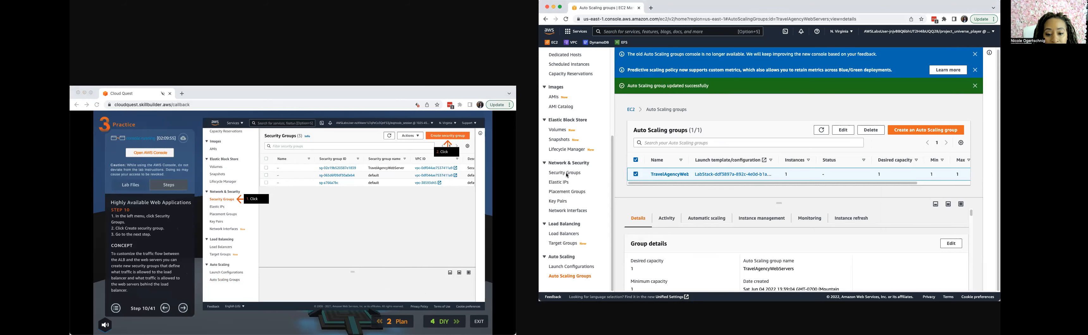
click(567, 175)
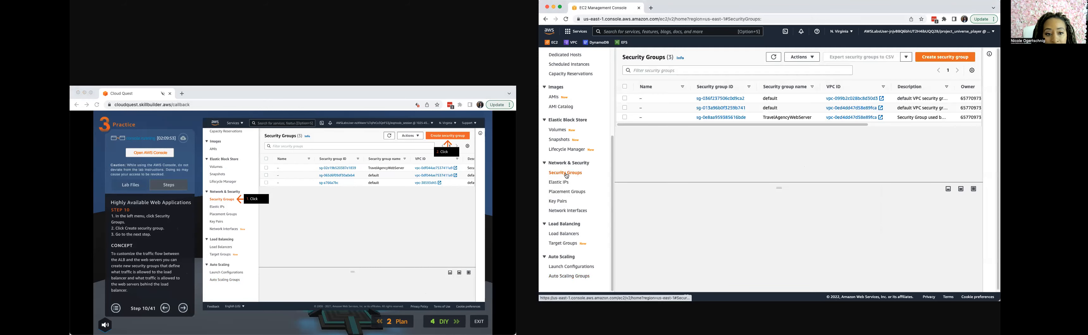
click(945, 56)
click(182, 313)
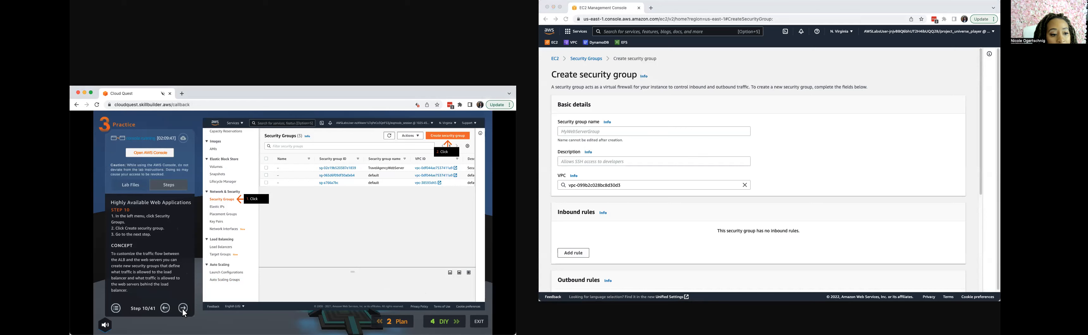
click(184, 314)
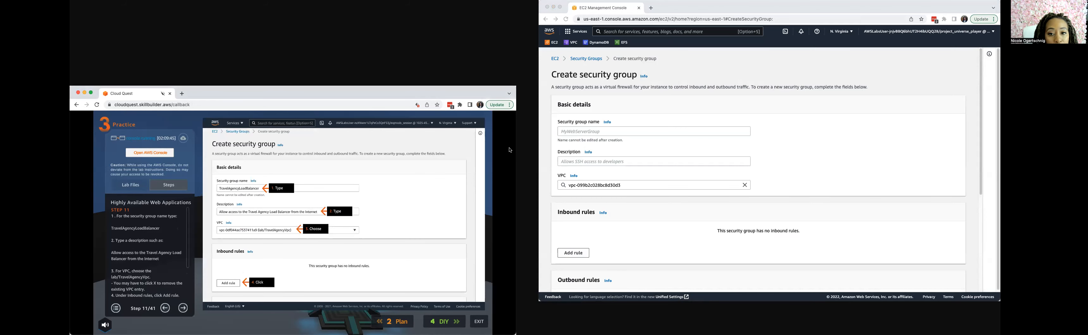
Name the security group TravelAgencyLoadBalancer and describe it as "Allow access to the Travel Agency Load Balancer from the Internet".
click(590, 132)
text(TravelAgencyLoa)
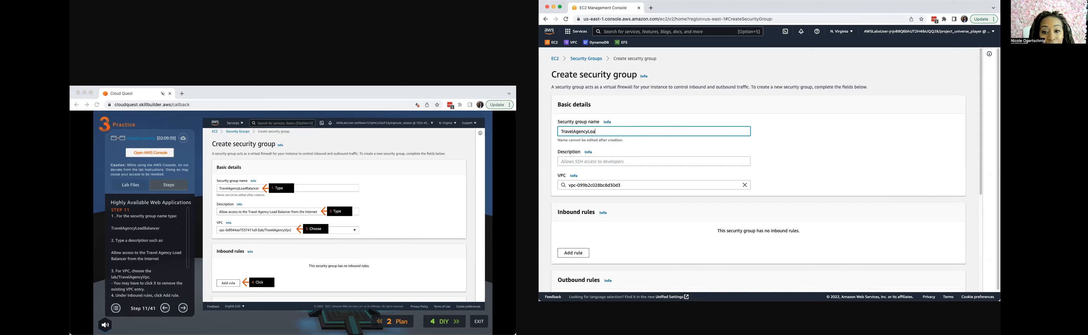
text(dBalancer)
key(Tab)
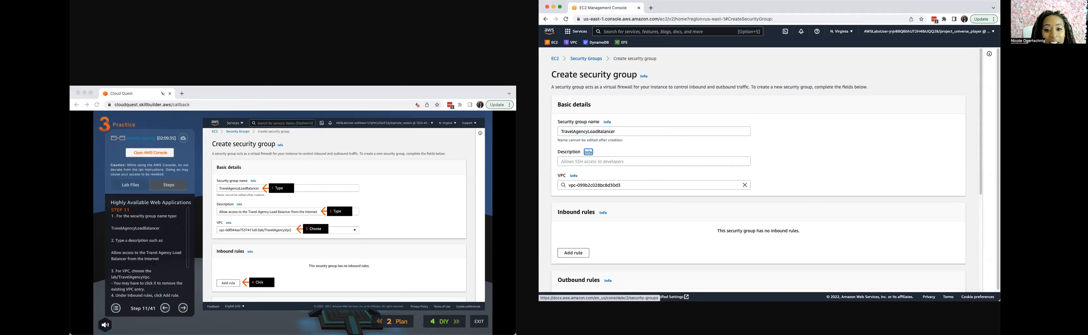
key(Tab)
text(A)
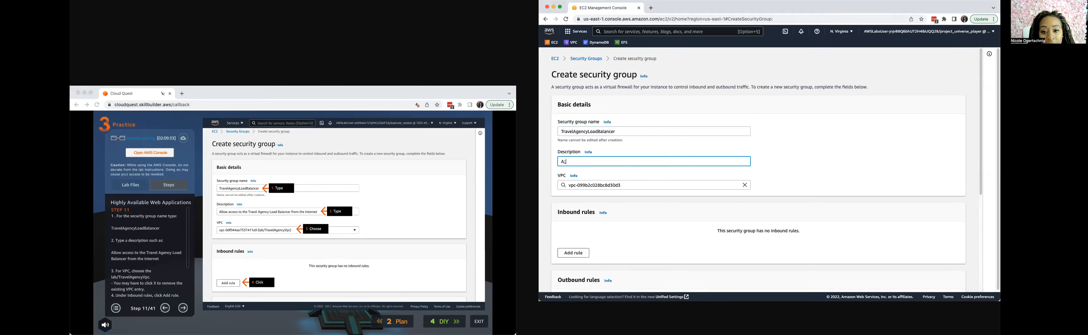
text(llow access to the Travel Agency Load B)
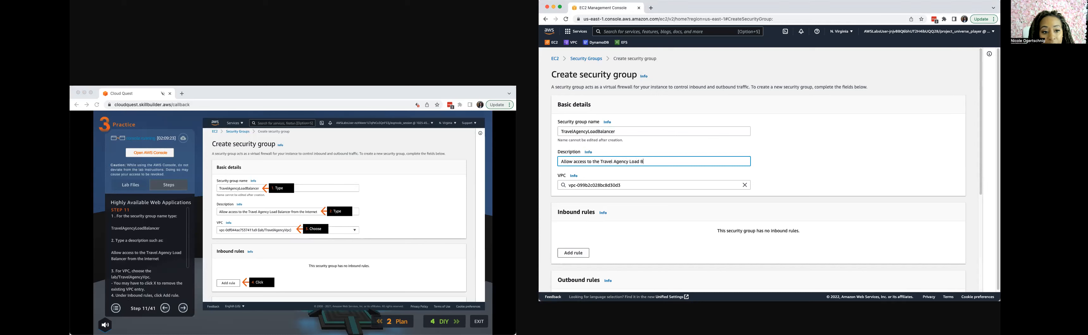
text(from the Internet)
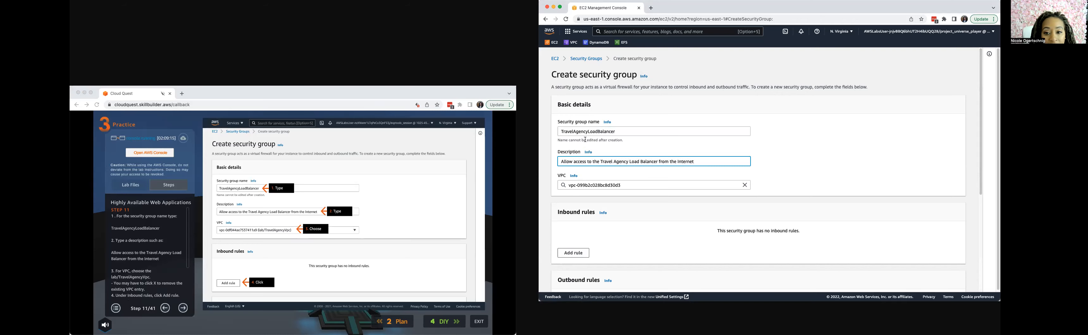
Set the new security group's VPC to lab/TravelAgencyVpc.
click(648, 184)
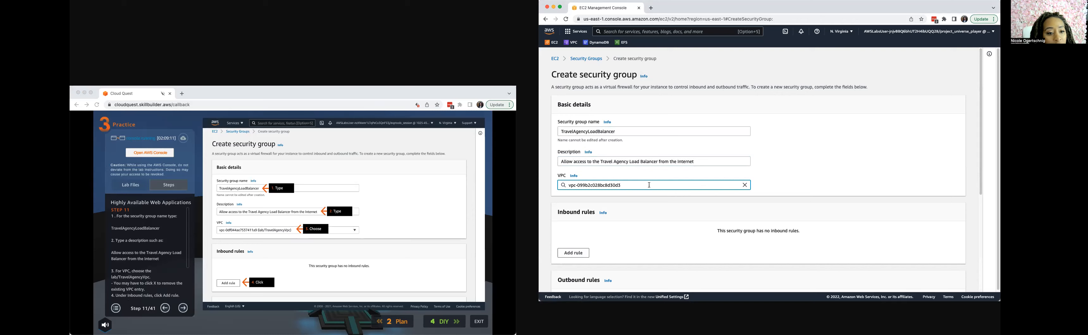
click(743, 185)
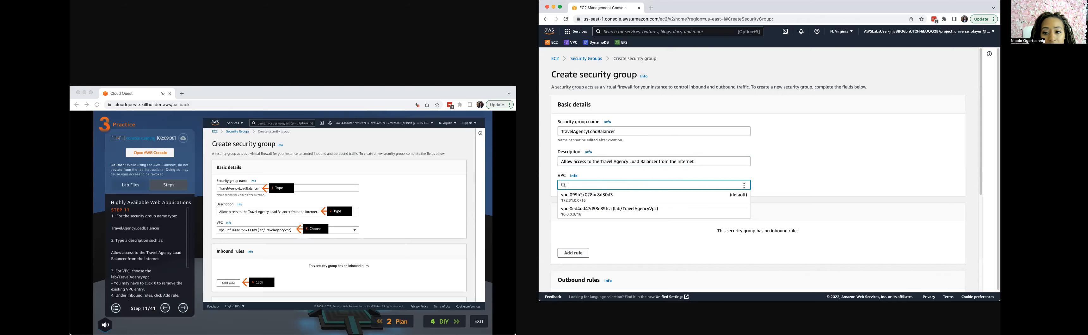
click(647, 212)
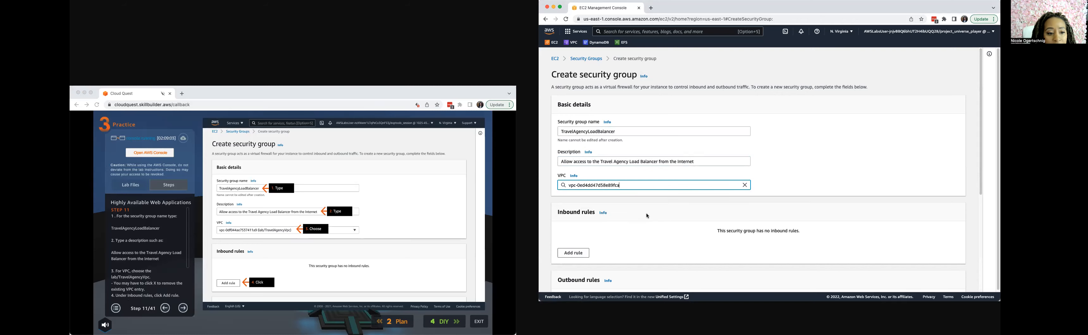
Add an inbound HTTP rule with source 0.0.0.0/0, advancing the lab guide to step 12.
click(585, 255)
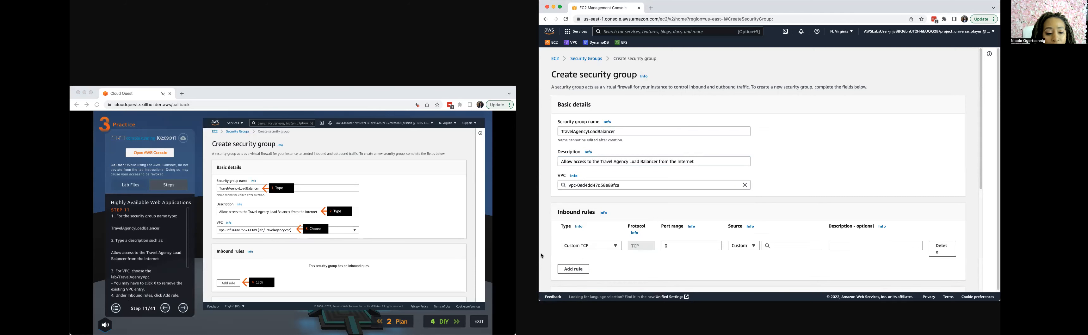
click(189, 310)
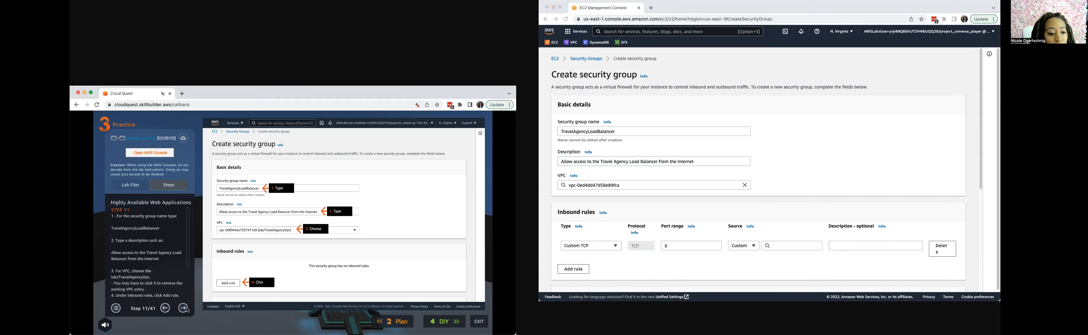
scroll(186, 264, down, 3)
click(183, 309)
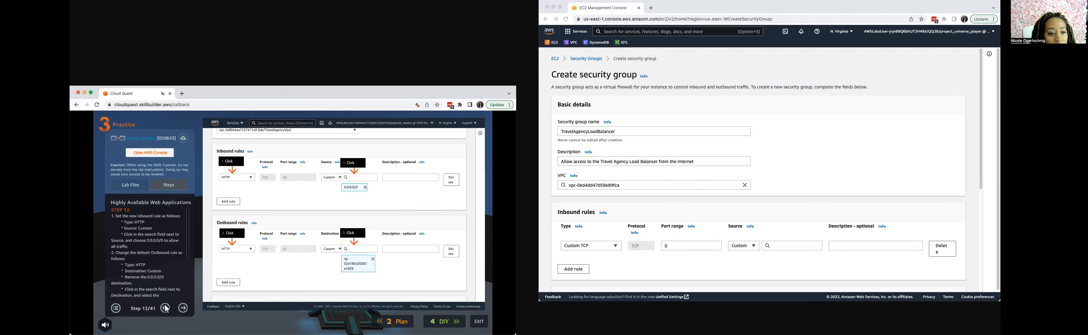
click(594, 248)
click(592, 247)
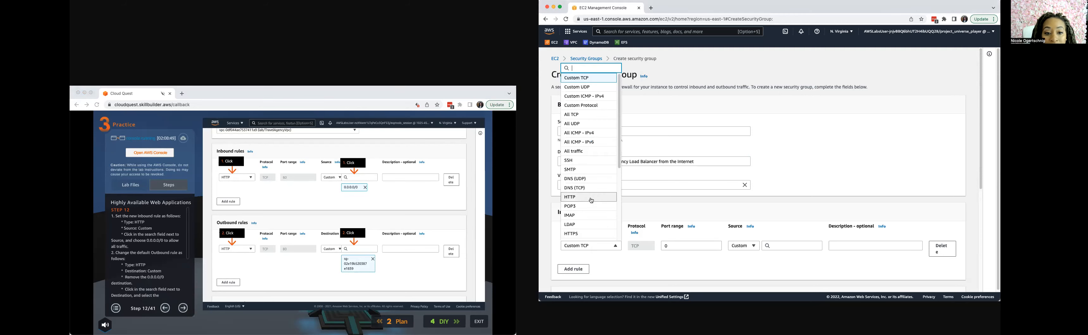
click(575, 197)
click(777, 245)
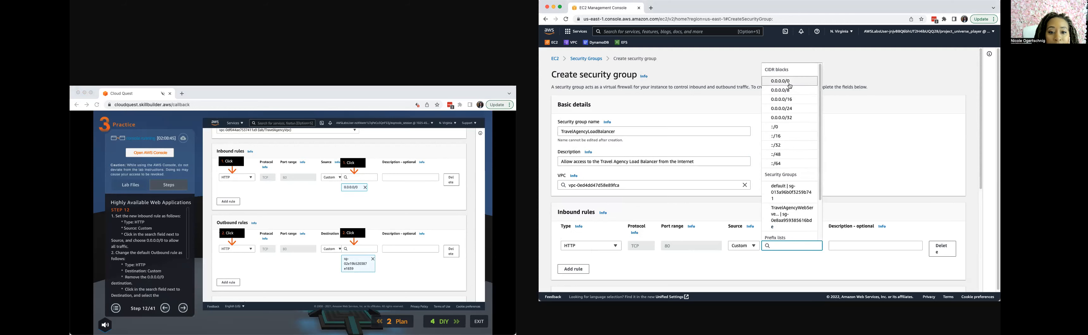
click(789, 82)
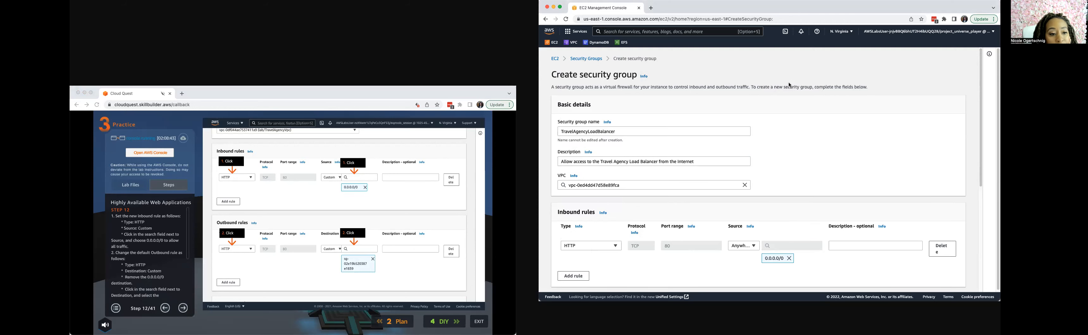
Change the outbound rule's type to HTTP, remove its 0.0.0.0/0 destination and use the default security group as the destination instead.
scroll(619, 262, down, 5)
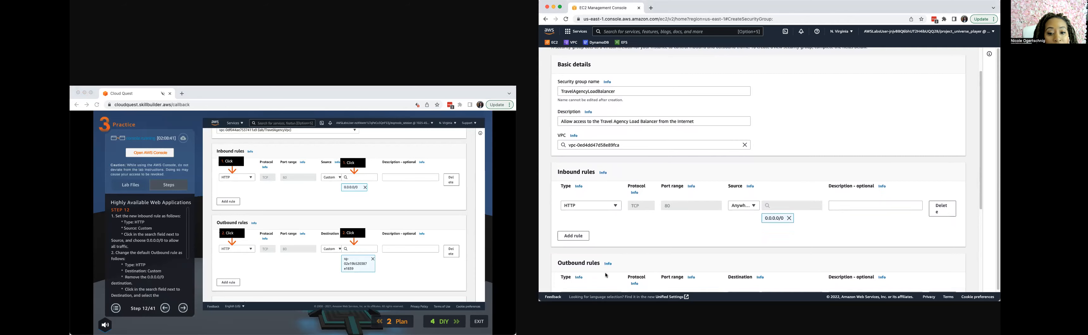
click(590, 209)
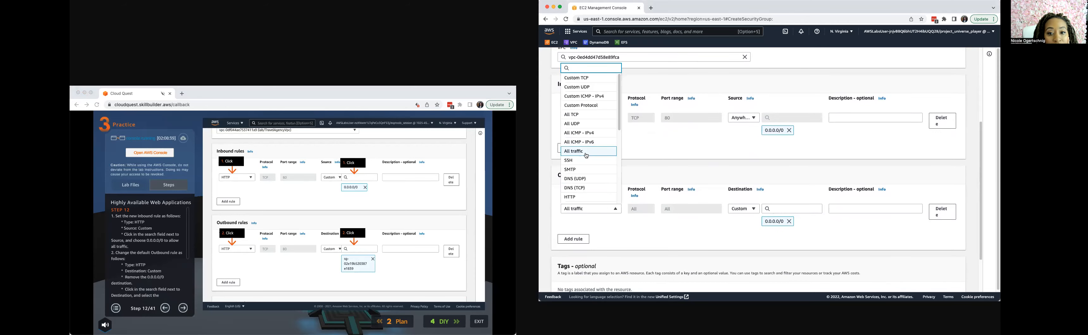
click(567, 197)
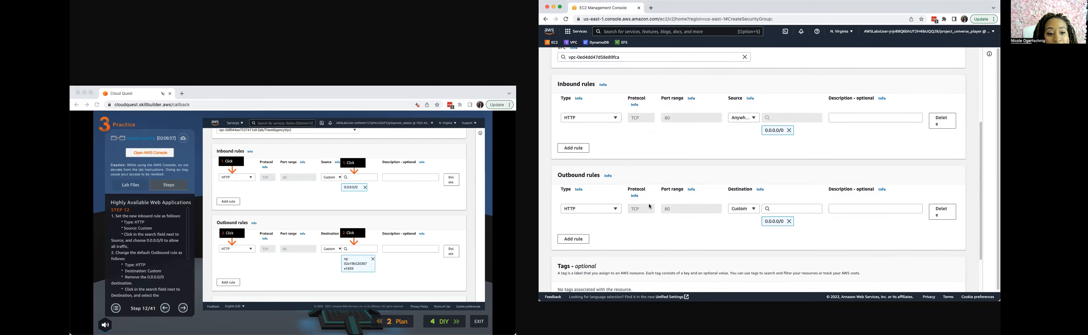
click(785, 209)
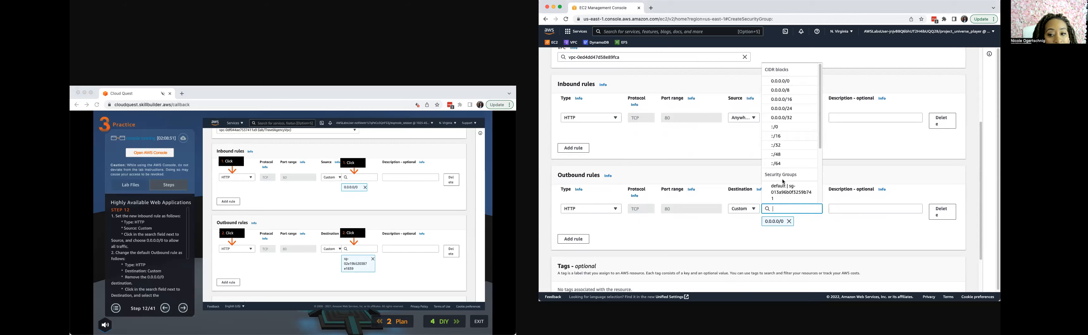
click(786, 196)
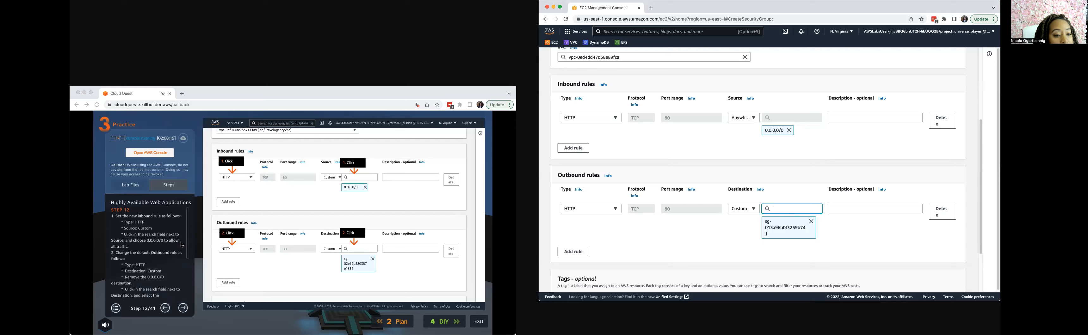
Read the remaining outbound rule instructions in the lab guide and advance it to step 13, returning to the end of the form.
drag(190, 250, 190, 277)
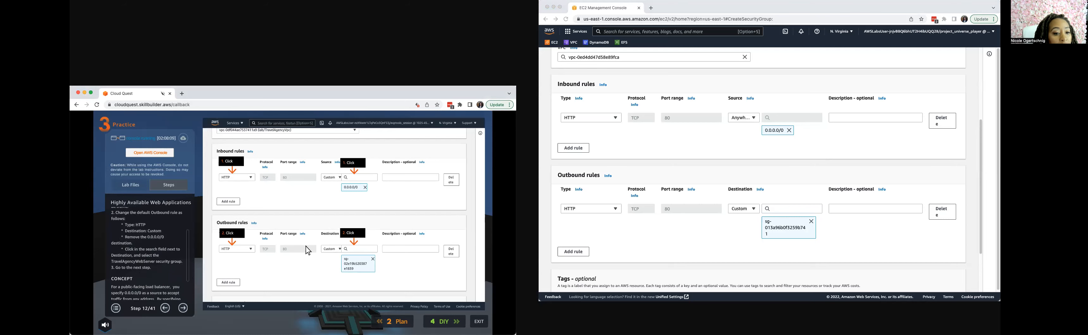
click(183, 308)
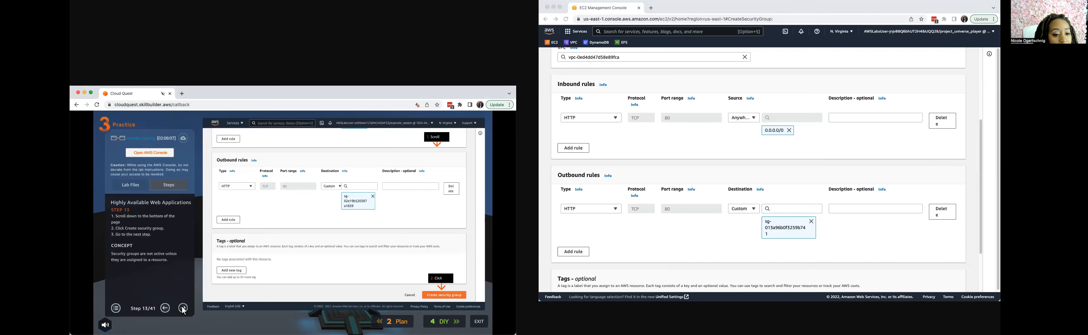
scroll(803, 224, down, 3)
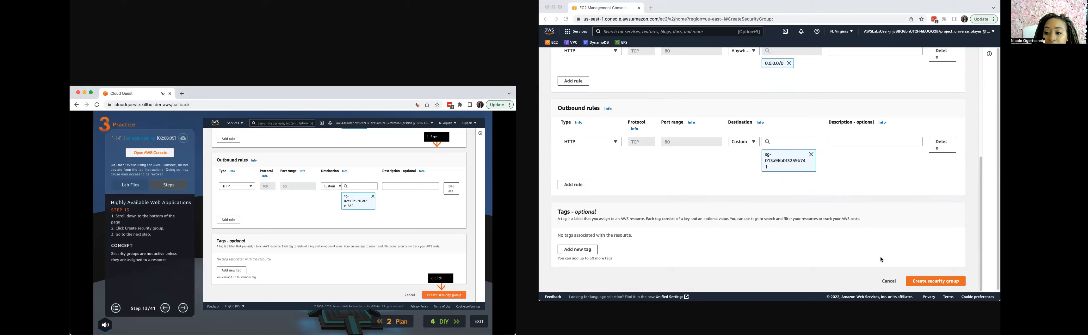
Create the TravelAgencyLoadBalancer security group with the entered rules and advance the lab guide to step 14.
click(925, 283)
click(924, 282)
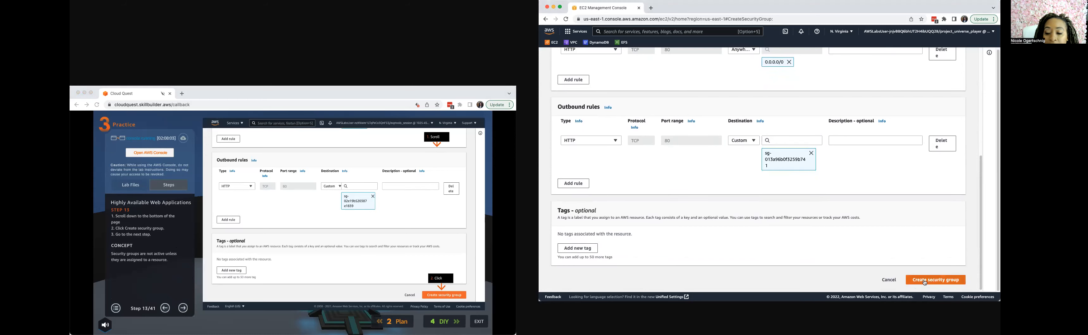
click(925, 282)
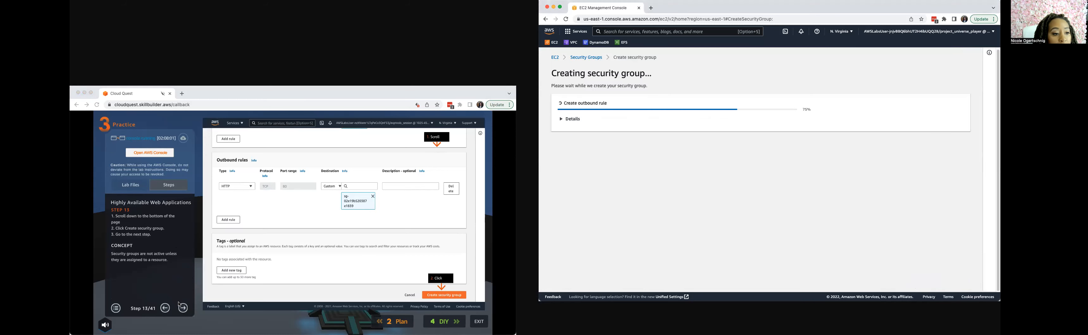
click(185, 311)
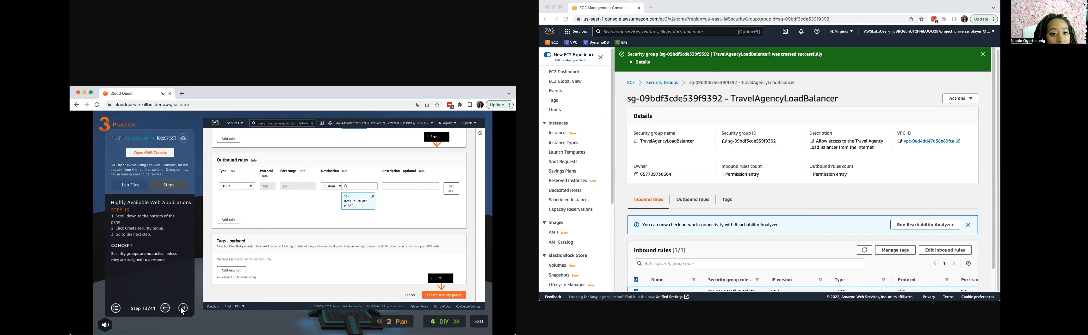
click(182, 311)
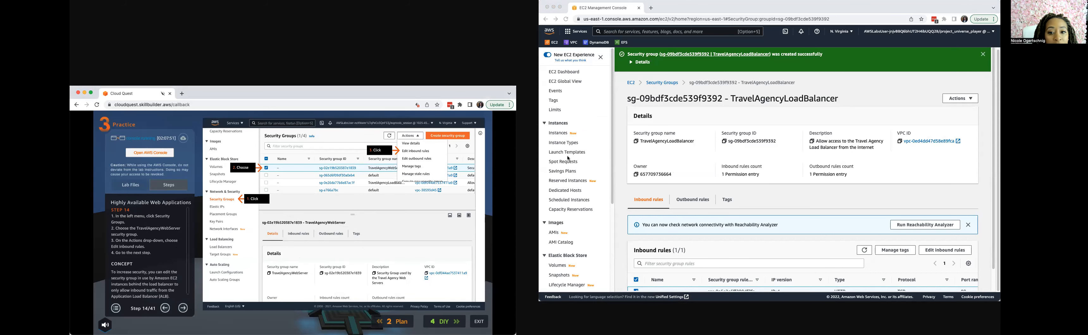
Open the TravelAgencyWebServer security group's inbound rules for editing and advance the lab guide to step 15.
scroll(567, 153, down, 5)
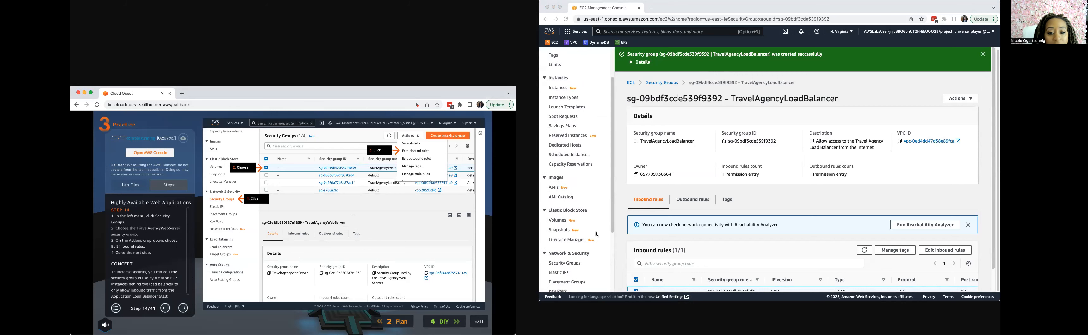
scroll(579, 197, up, 5)
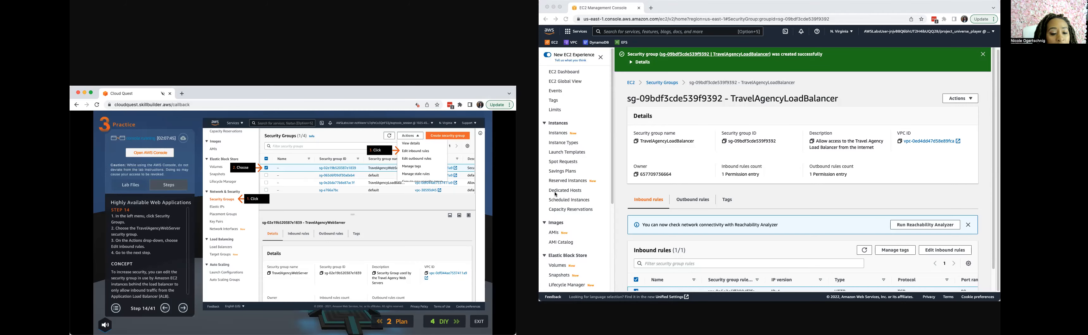
scroll(562, 185, down, 5)
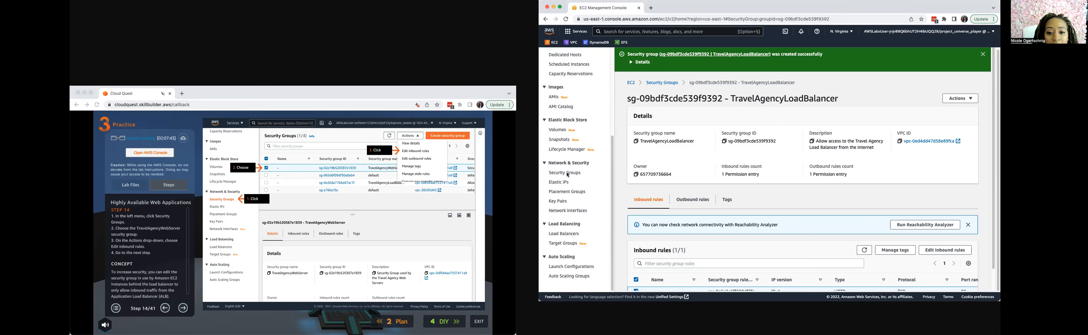
click(566, 173)
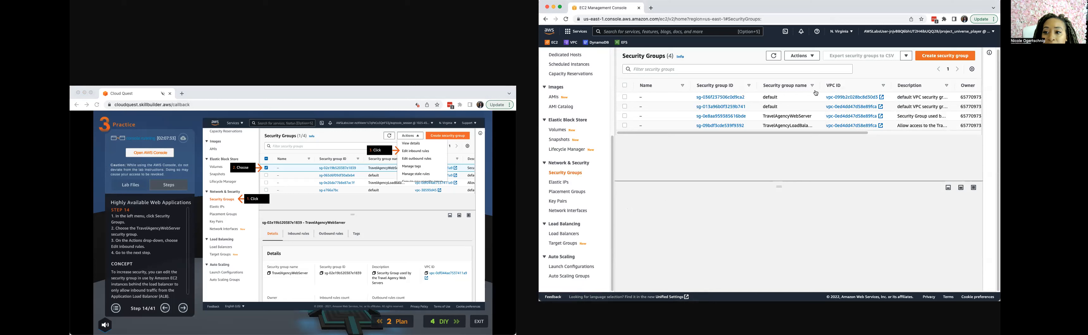
drag(821, 85, 849, 85)
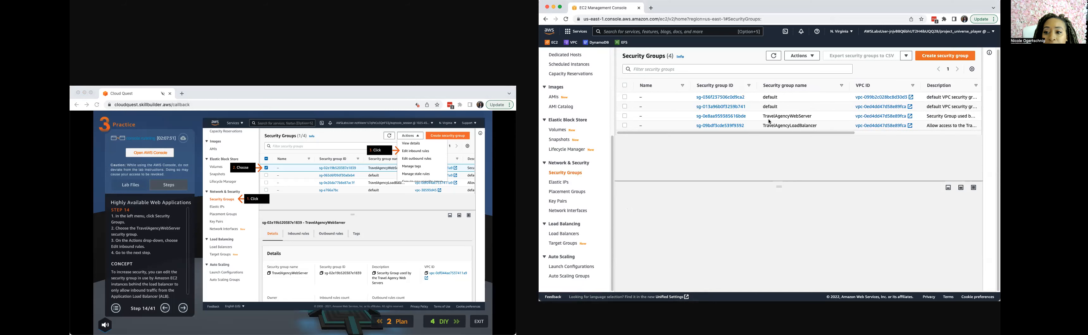
click(625, 117)
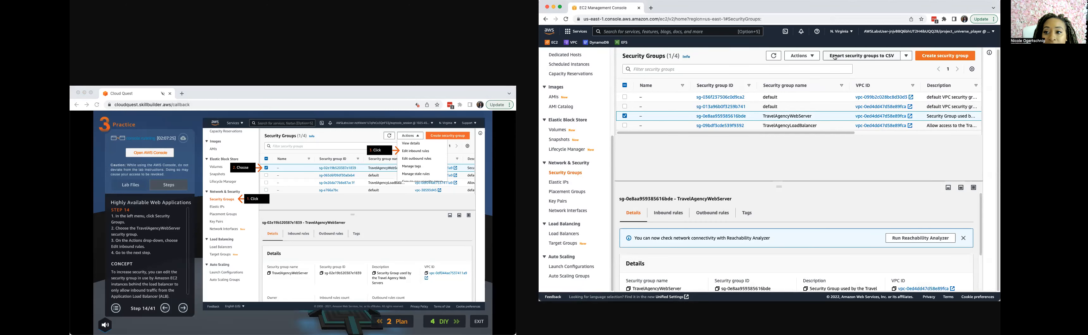
click(813, 56)
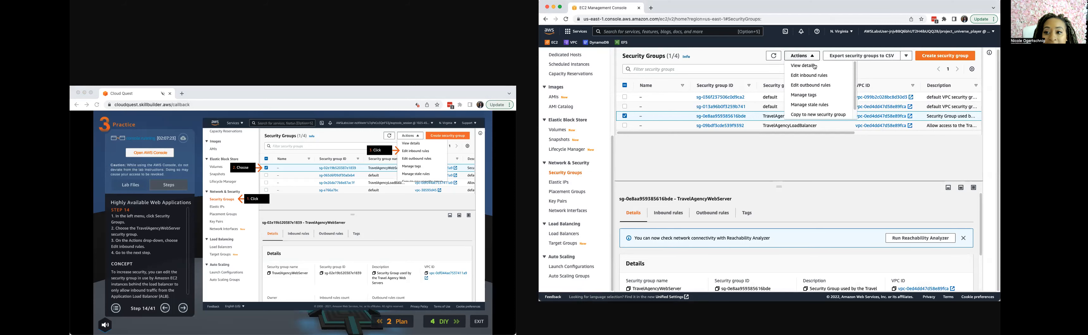
click(816, 75)
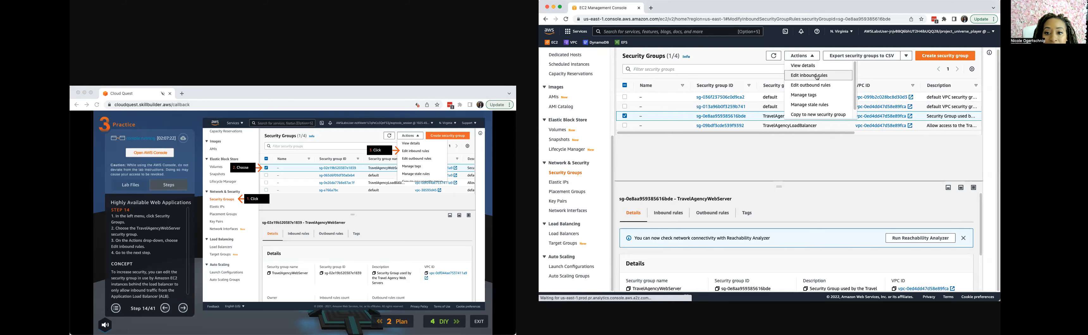
click(183, 311)
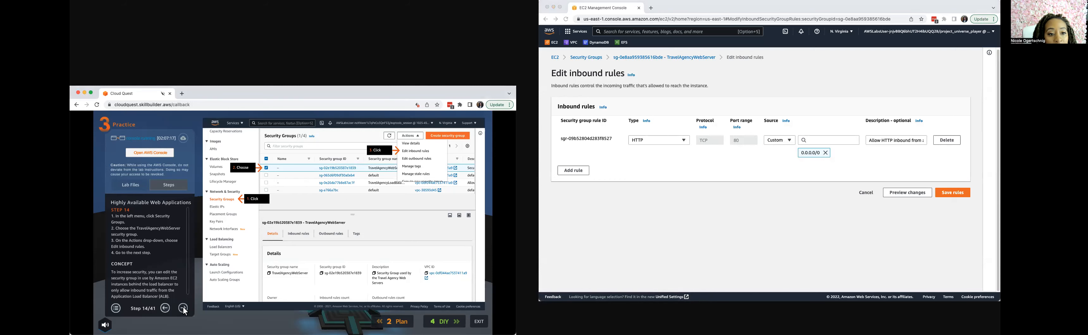
click(184, 311)
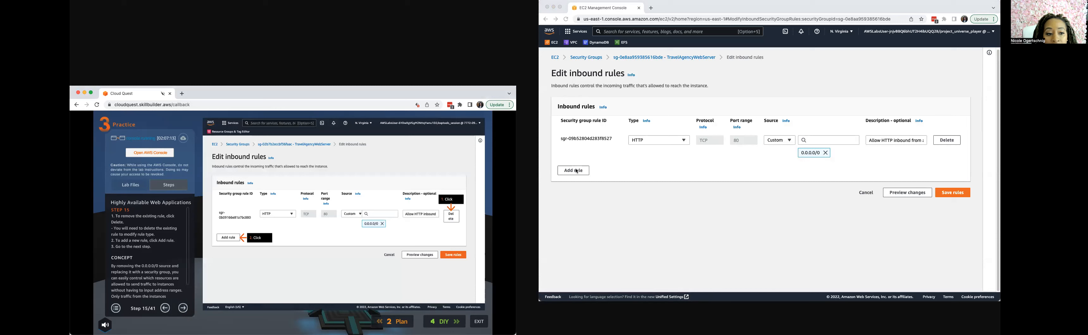
Replace the existing inbound HTTP rule of TravelAgencyWebServer with a new blank rule, advancing the lab guide to step 16.
click(948, 143)
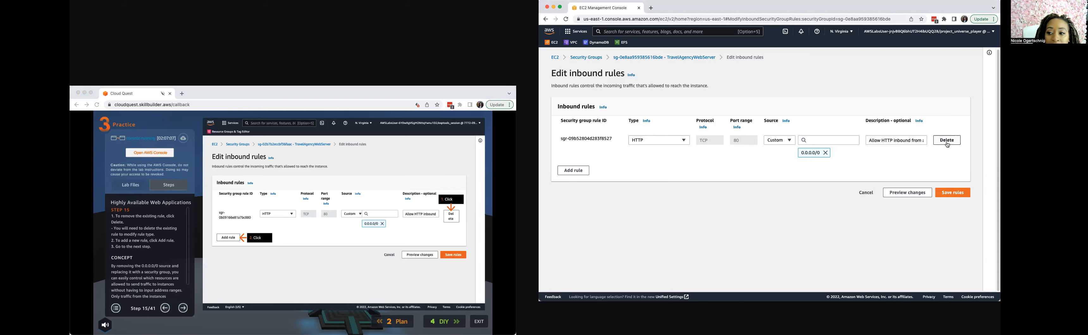
click(948, 142)
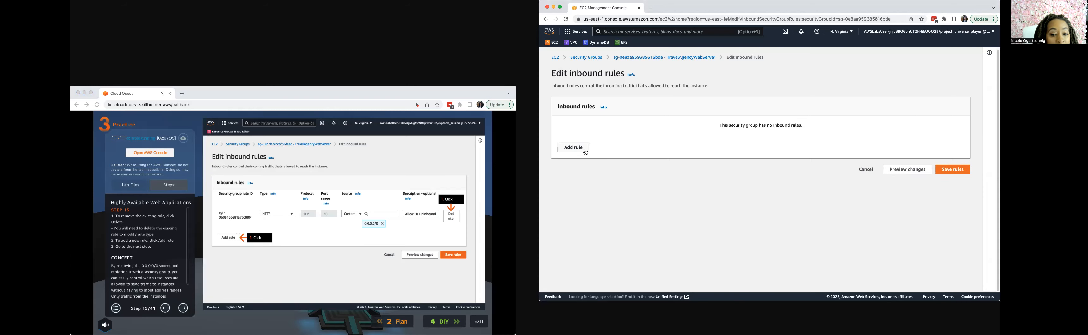
click(574, 148)
click(185, 309)
Set the new inbound rule's type to HTTP.
click(650, 141)
click(650, 141)
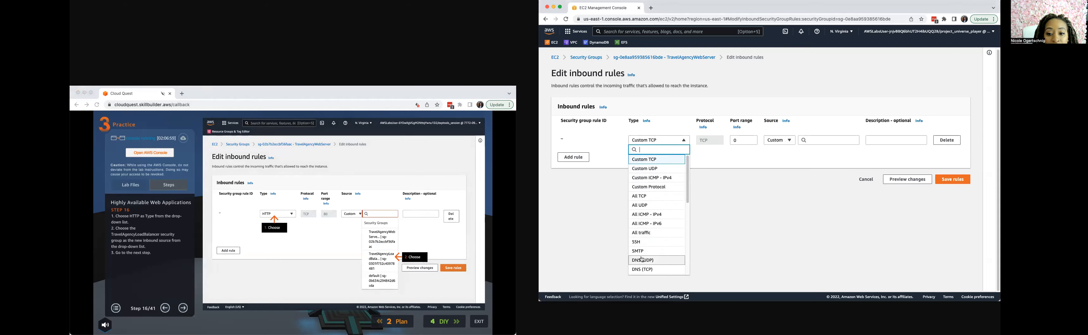
scroll(643, 258, down, 5)
scroll(645, 254, down, 5)
scroll(646, 253, up, 10)
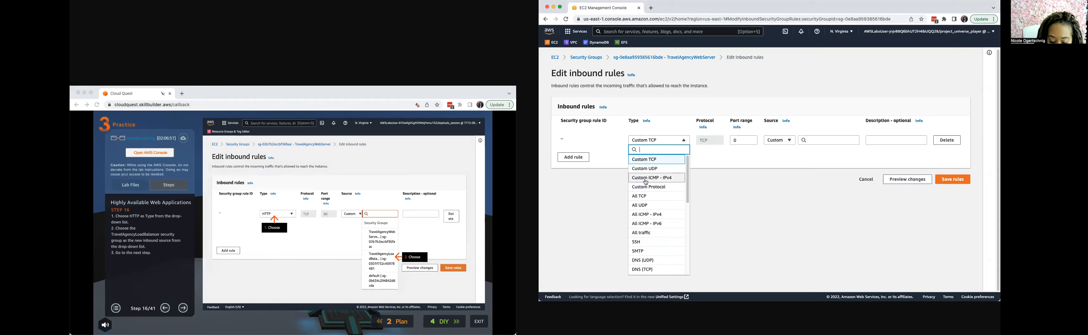
text(htt)
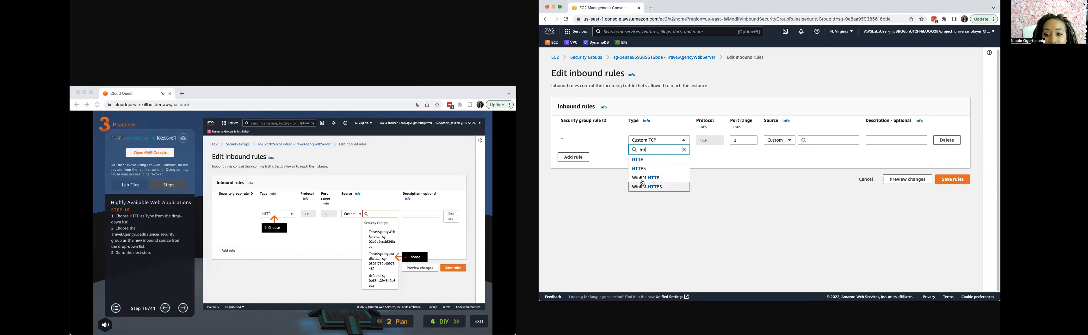
click(643, 160)
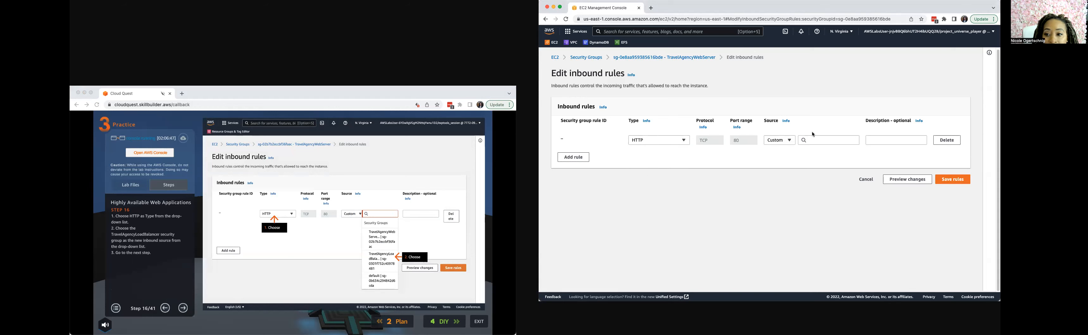
Use the TravelAgencyLoadBalancer security group as the inbound rule's source and save the rules, advancing the lab guide to step 18.
click(820, 139)
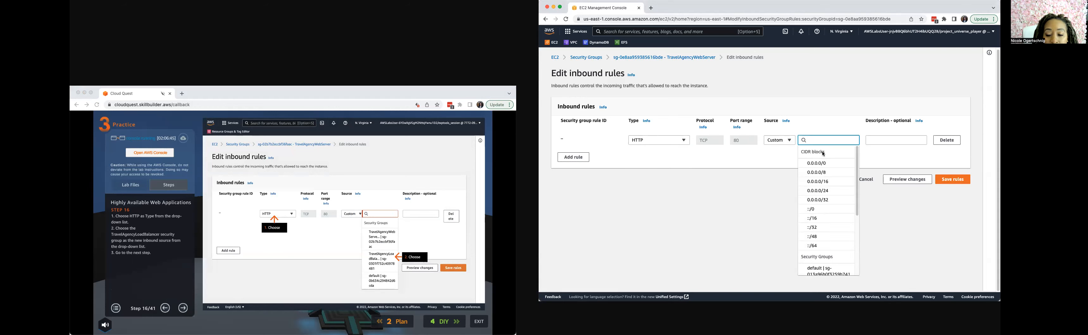
scroll(828, 228, down, 3)
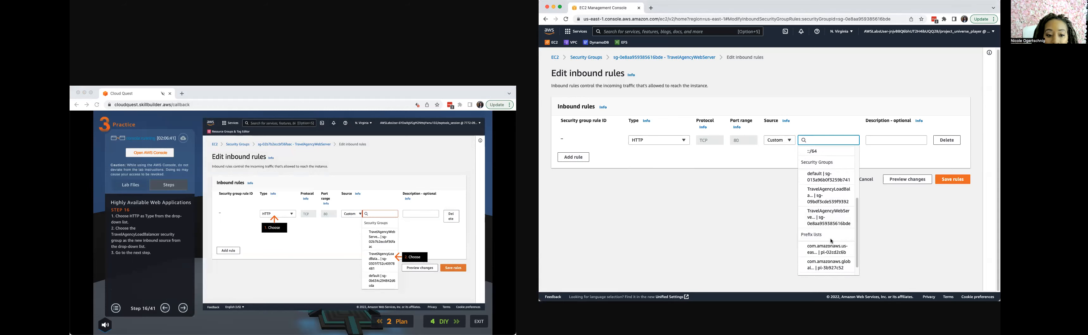
click(835, 198)
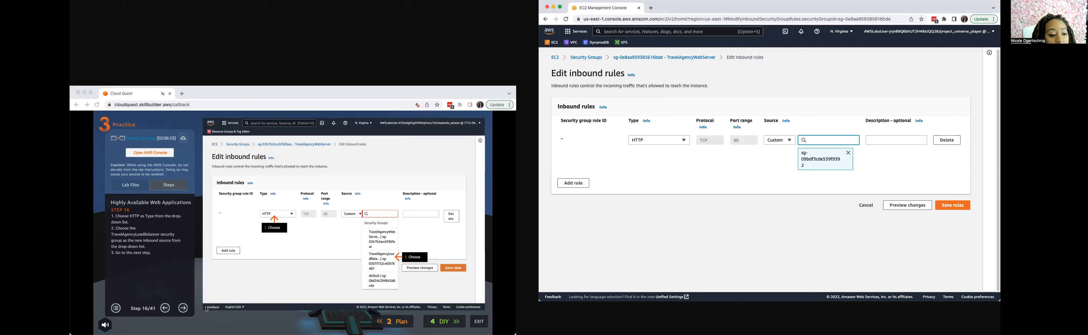
click(184, 309)
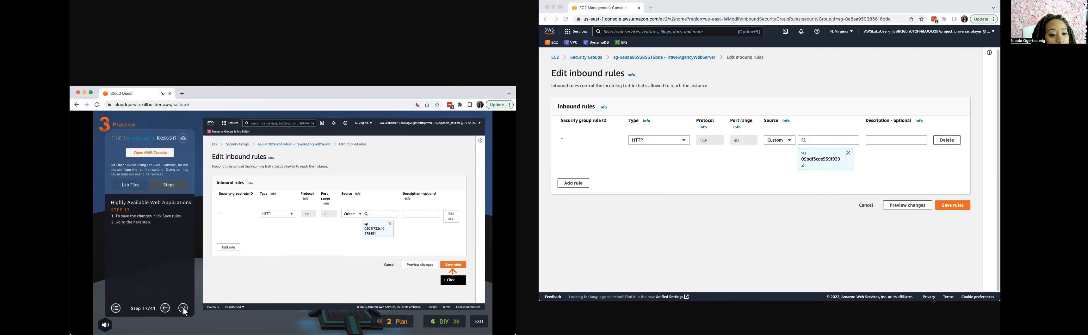
click(957, 205)
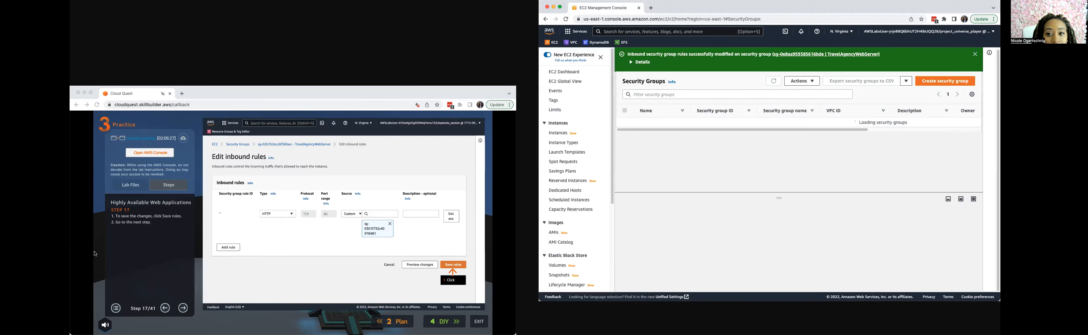
click(183, 311)
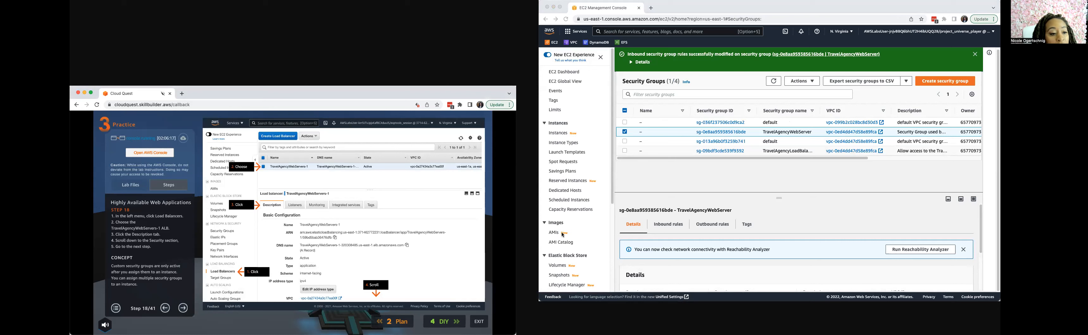
Open the description of the TravelAgencyWebServers-1 load balancer, enlarge its details area and advance the lab guide to step 19.
scroll(563, 235, down, 5)
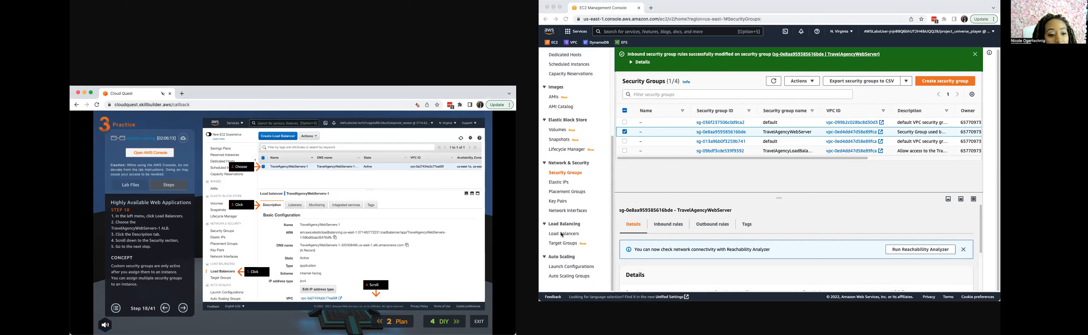
click(563, 233)
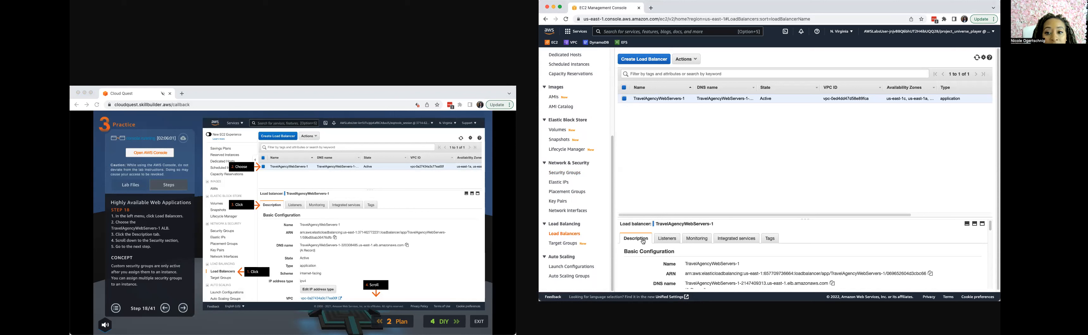
scroll(644, 241, down, 3)
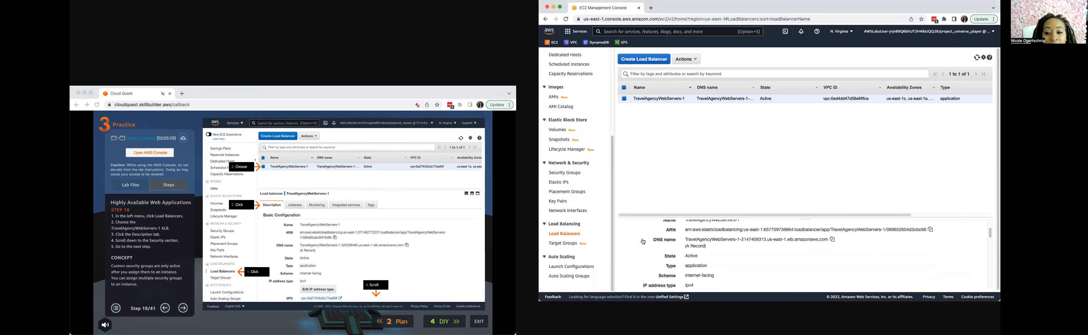
drag(733, 215, 731, 137)
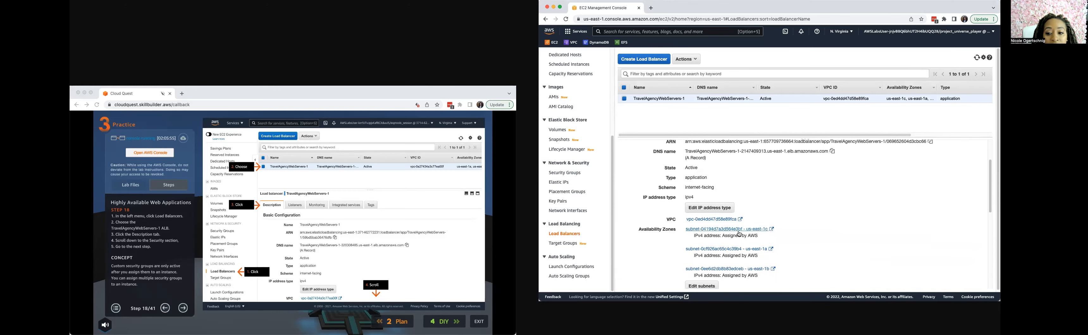
click(180, 312)
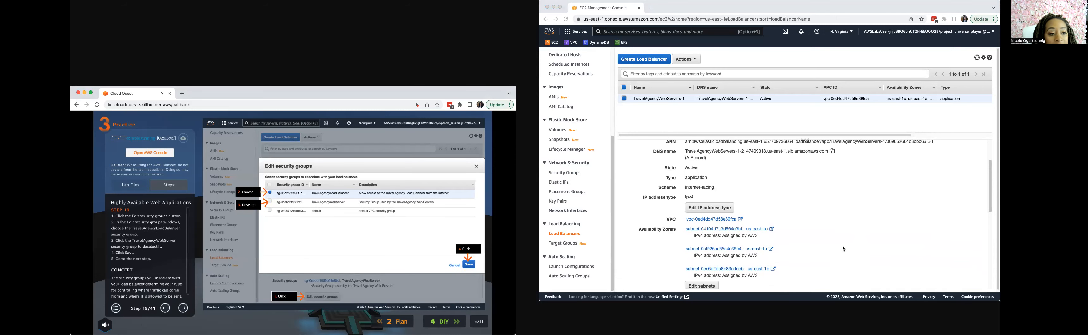
Replace the load balancer's TravelAgencyWebServer security group with TravelAgencyLoadBalancer, save it and advance the lab guide to step 20.
scroll(797, 255, down, 5)
scroll(784, 254, down, 1)
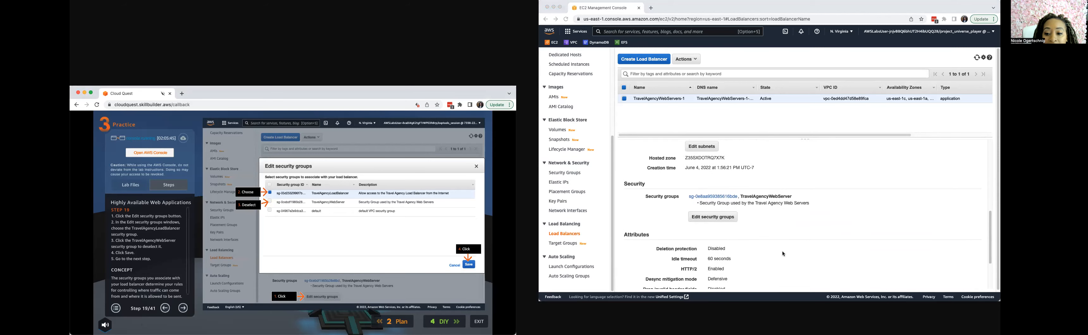
click(710, 211)
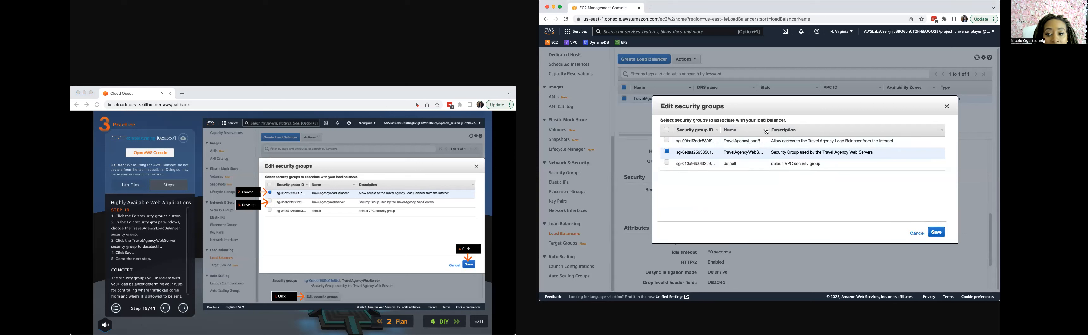
drag(767, 130, 804, 130)
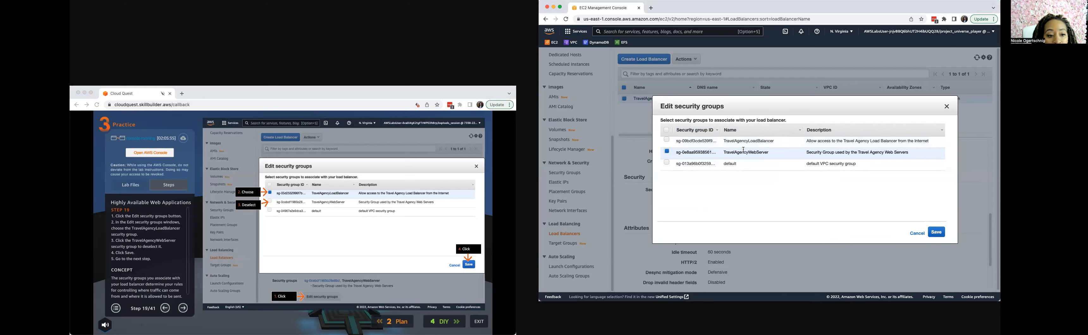
click(670, 155)
click(667, 142)
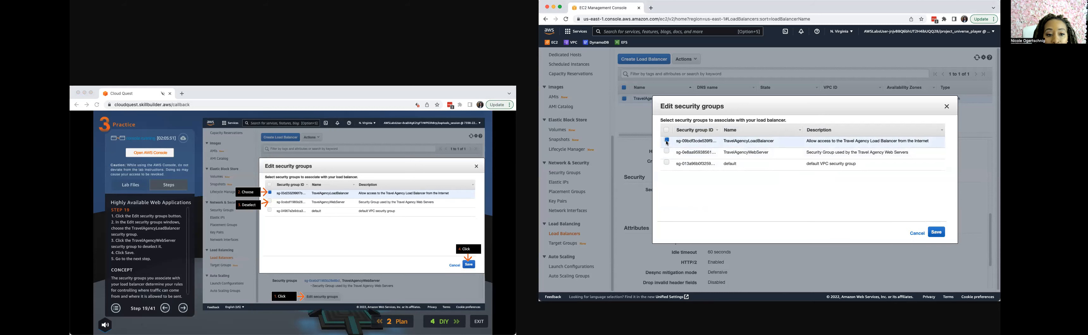
click(937, 233)
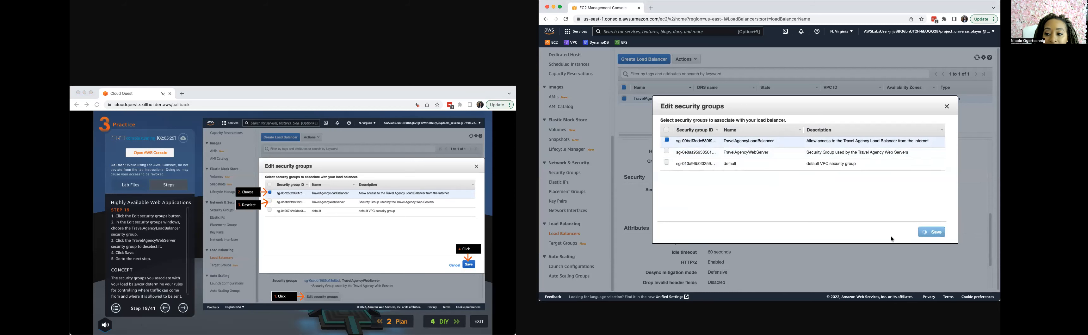
click(184, 312)
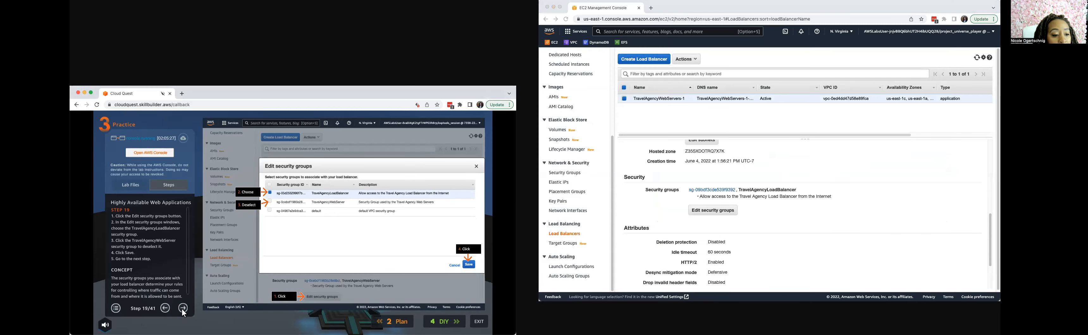
click(183, 311)
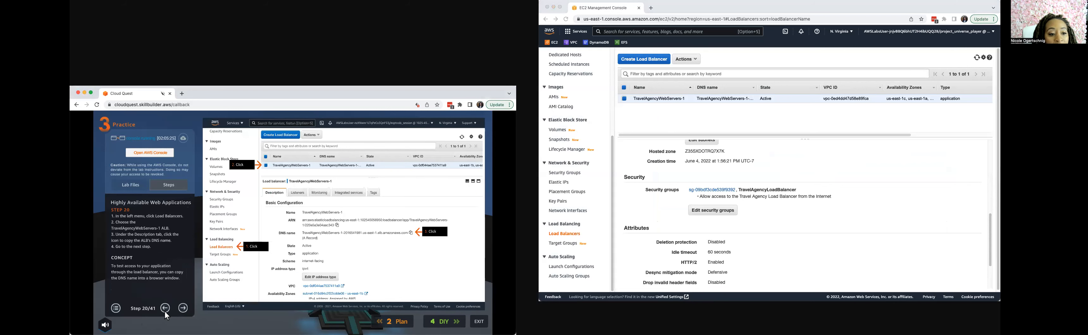
Copy the DNS name of the TravelAgencyWebServers-1 load balancer and advance the lab guide to step 21.
click(565, 236)
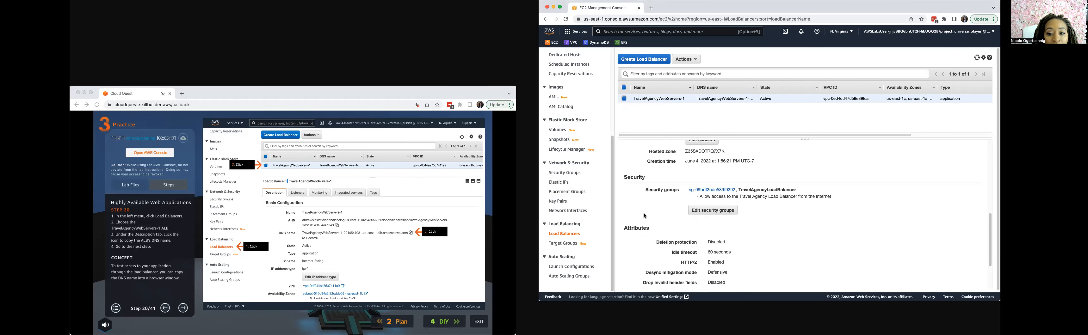
scroll(633, 166, up, 10)
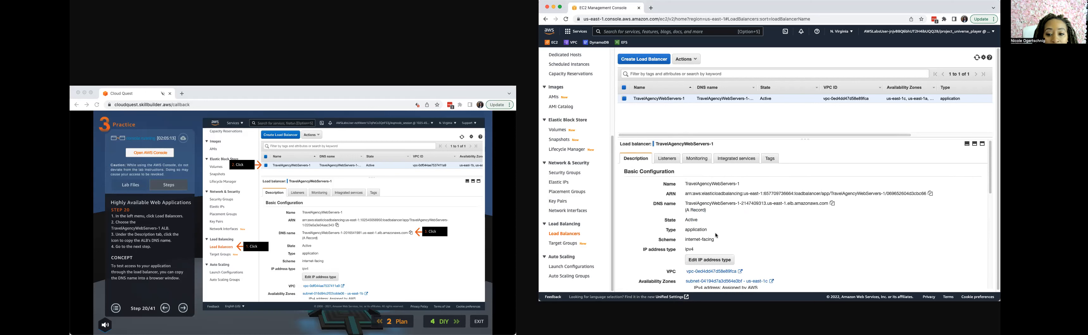
click(834, 206)
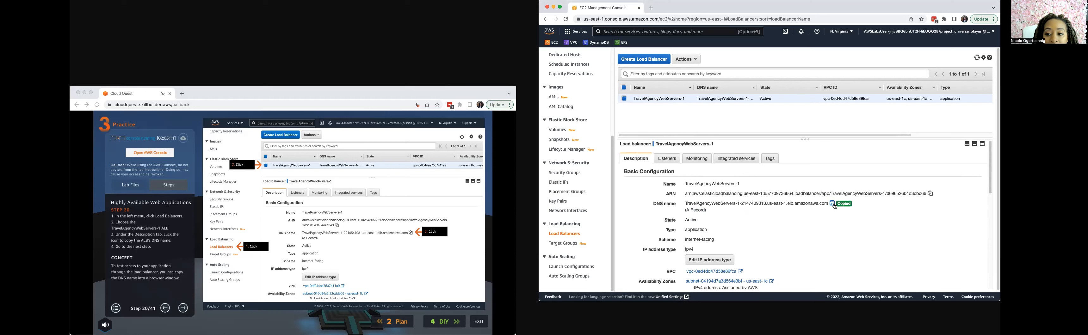
click(185, 313)
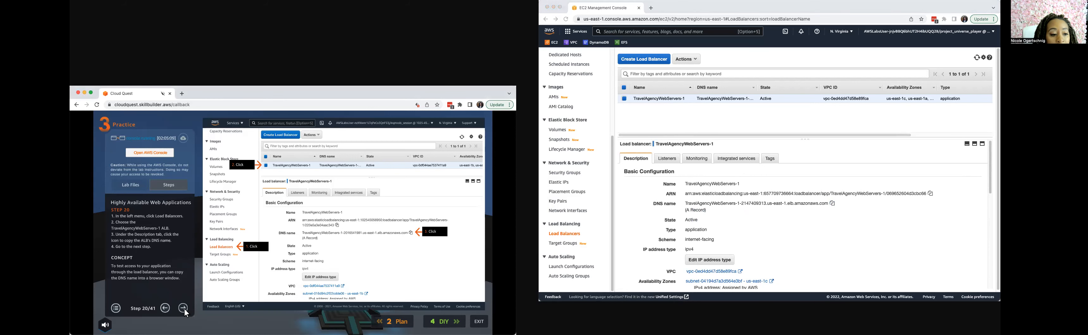
click(185, 312)
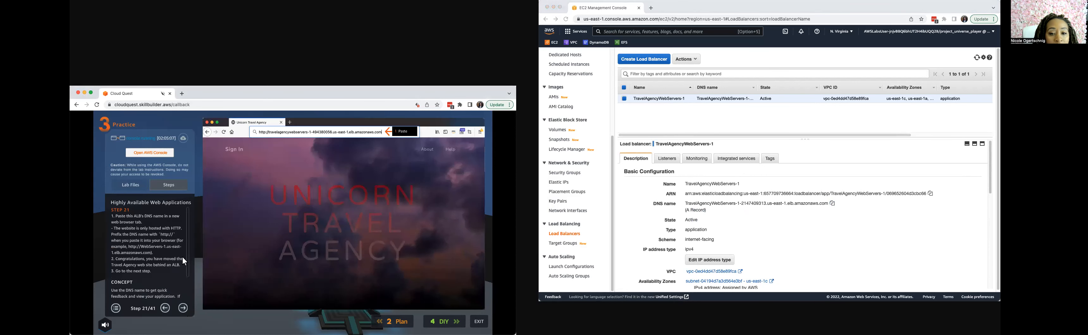
Open the copied load balancer DNS name in a new browser tab.
click(652, 9)
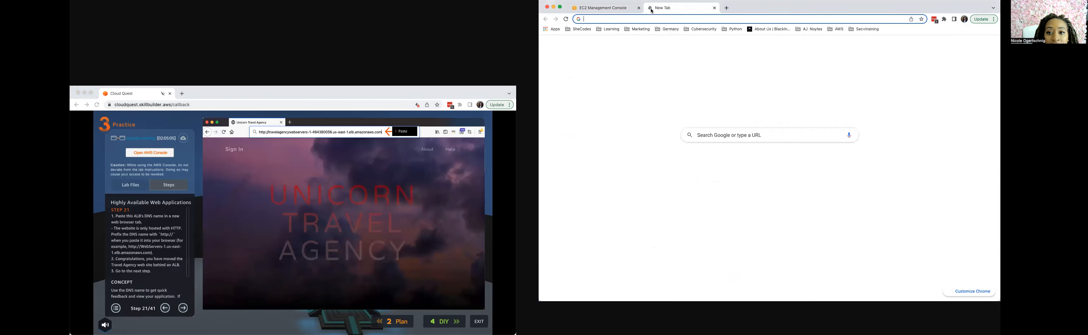
right_click(651, 18)
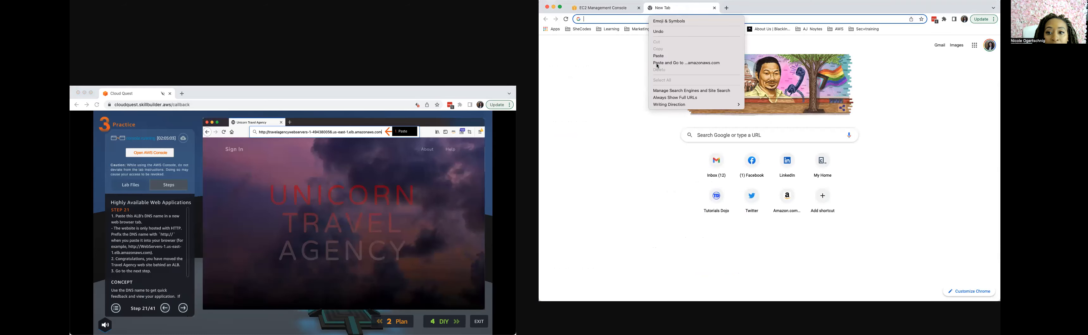
click(658, 62)
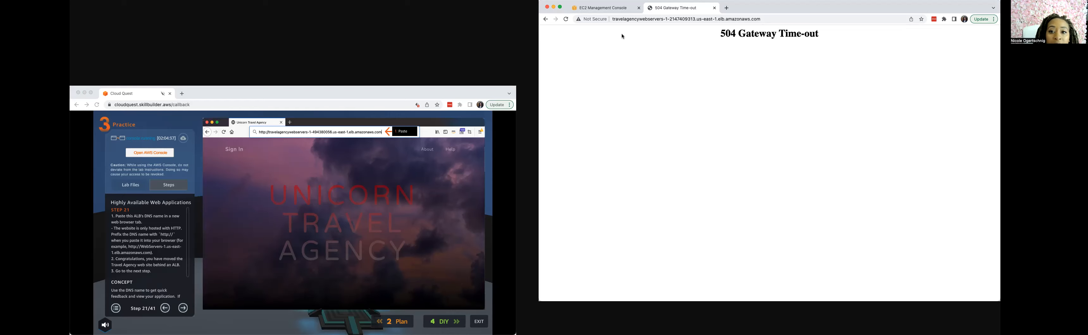
drag(620, 16, 759, 19)
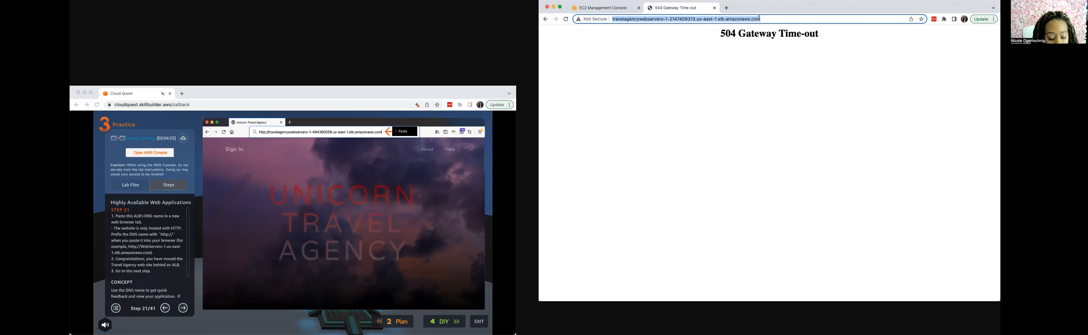
text(http)
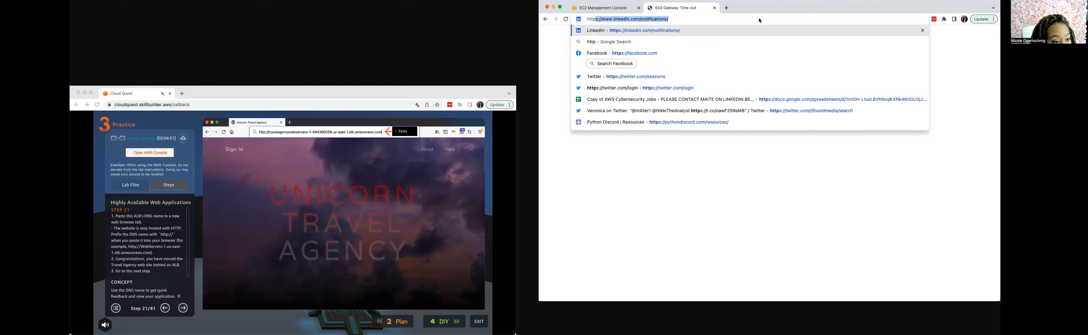
text(://)
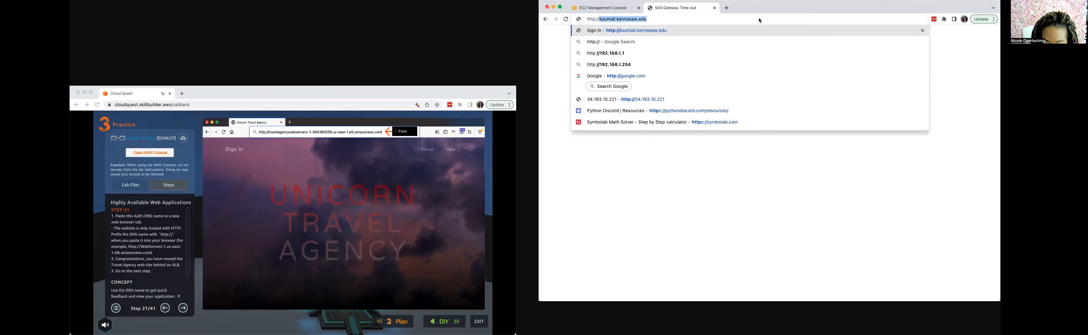
key(super+v)
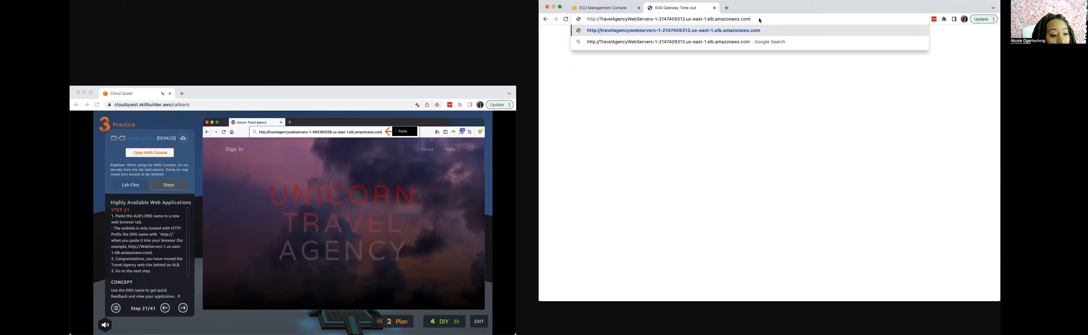
key(Return)
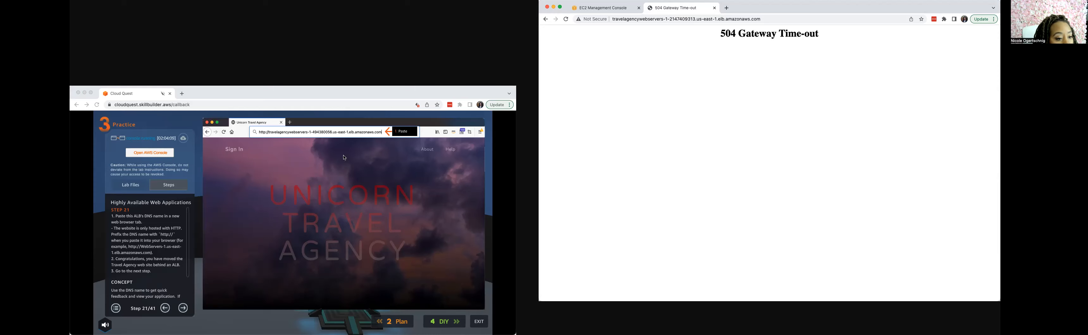
click(136, 252)
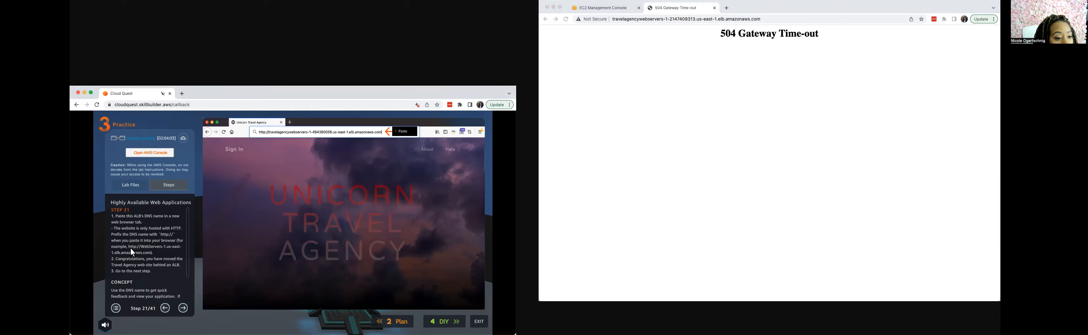
click(128, 246)
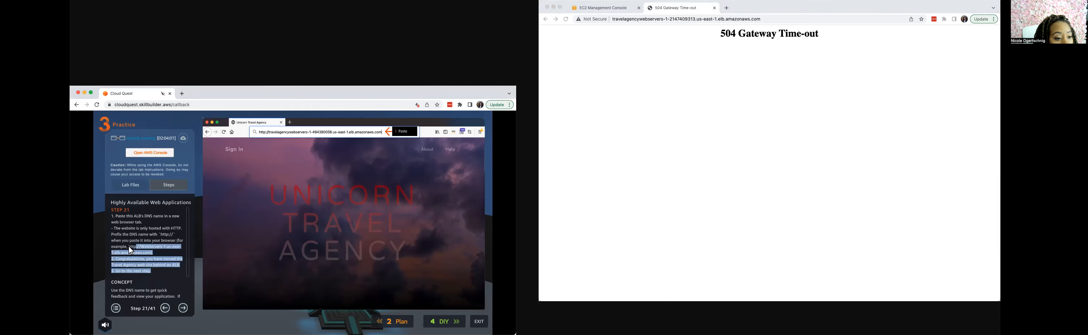
click(129, 246)
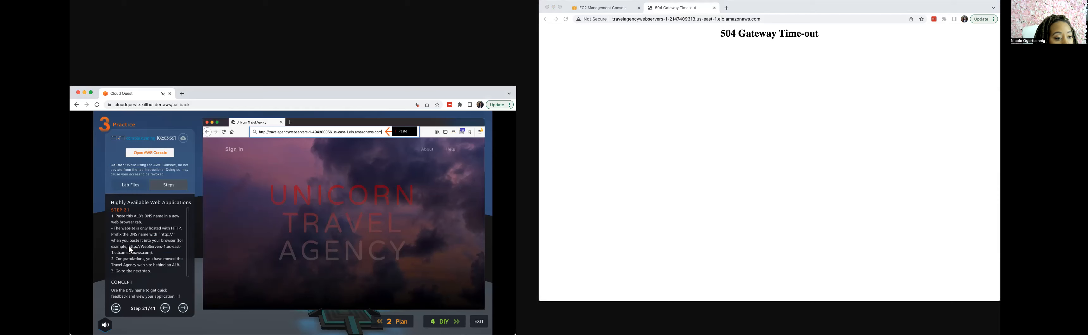
drag(132, 248, 146, 253)
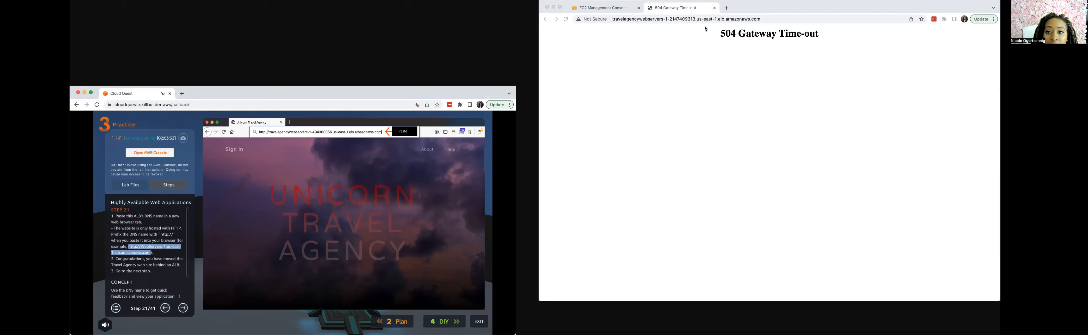
triple_click(762, 19)
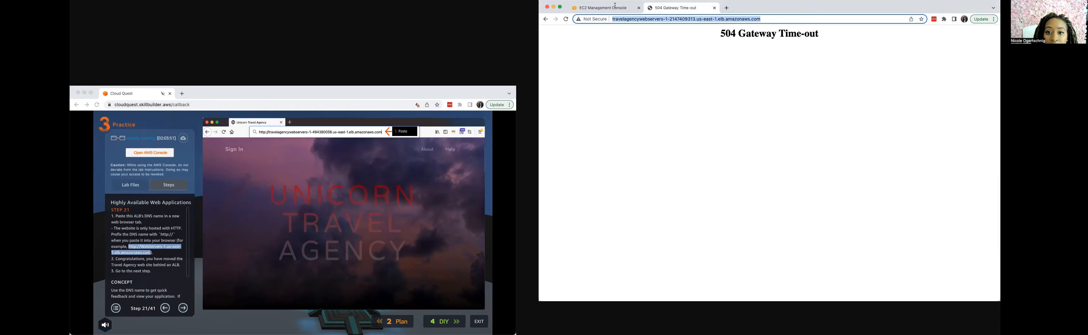
key(super+v)
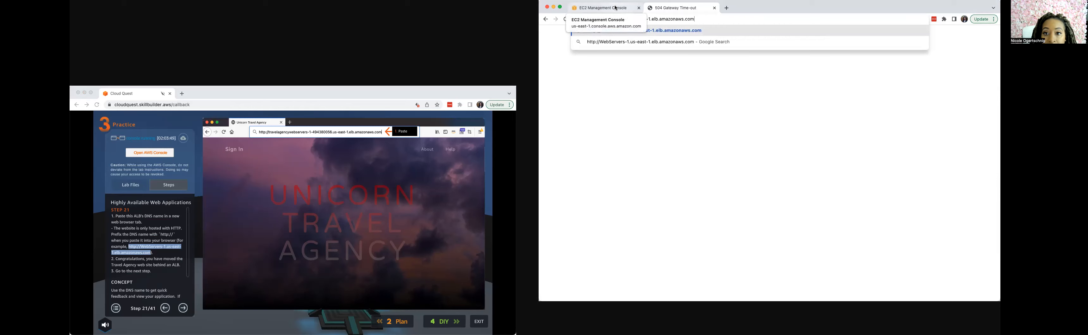
key(Return)
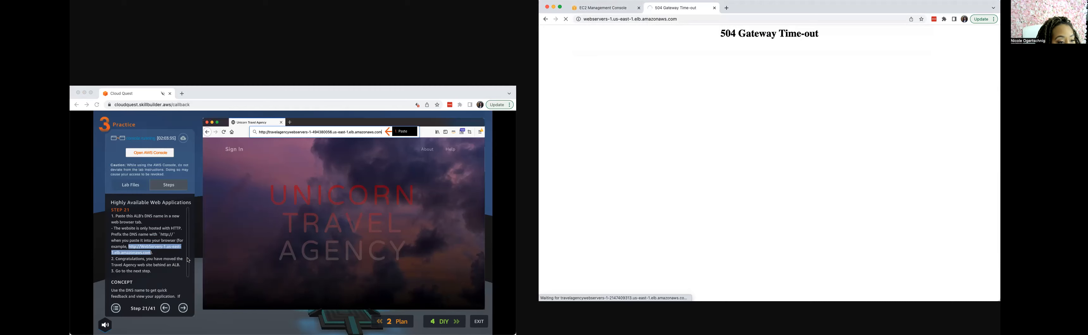
click(190, 275)
drag(189, 276, 190, 306)
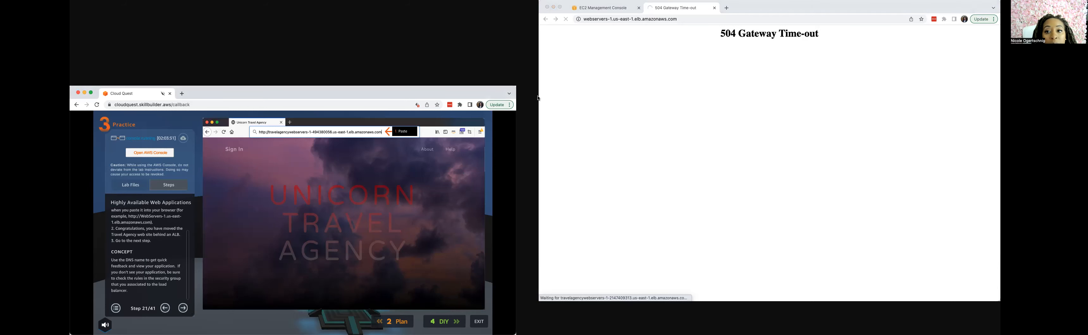
click(605, 8)
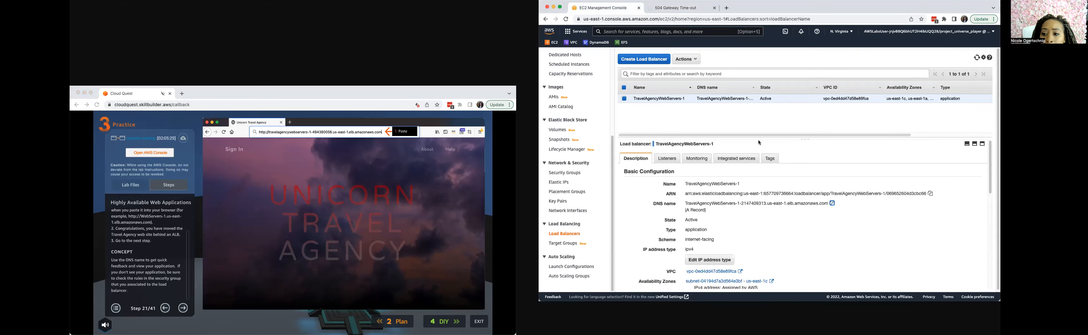
click(833, 204)
click(727, 8)
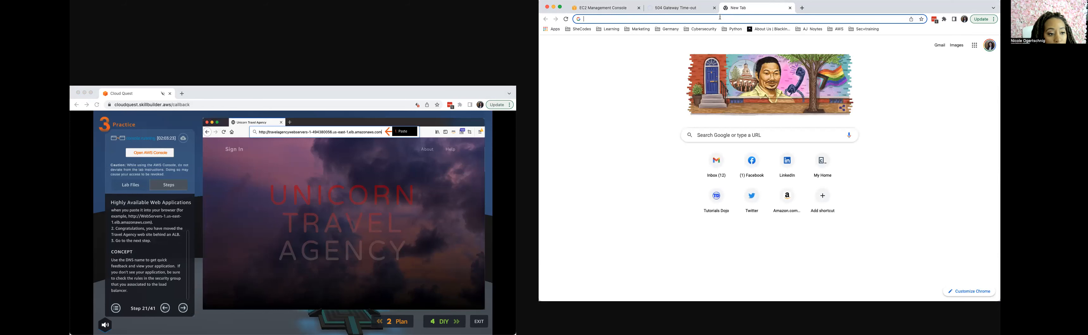
text(ht)
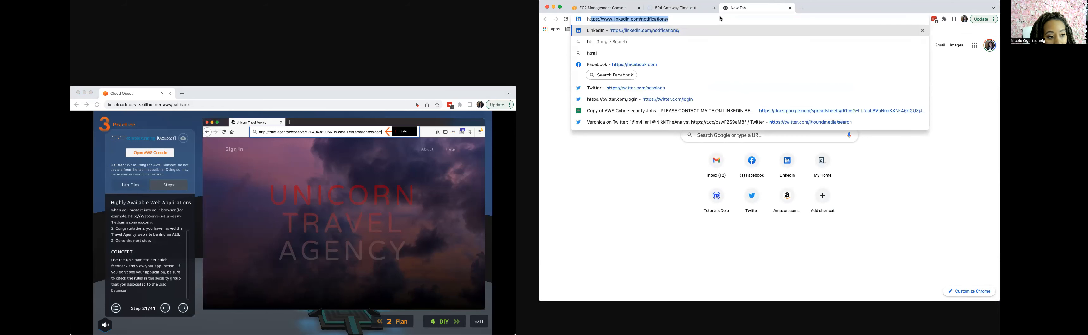
text(tp:)
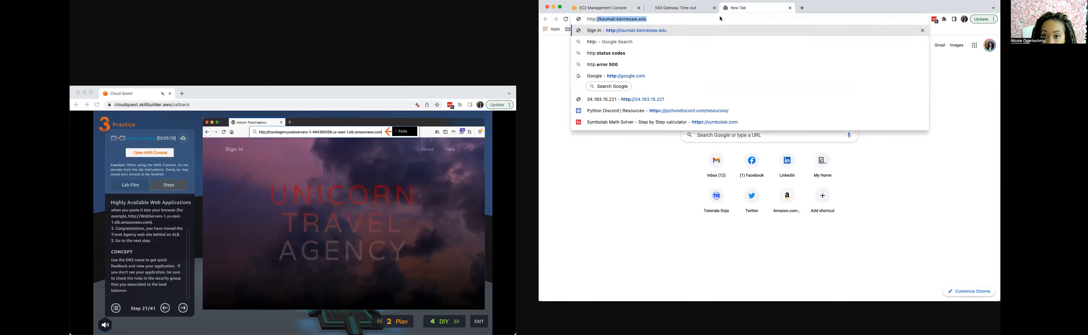
text(//)
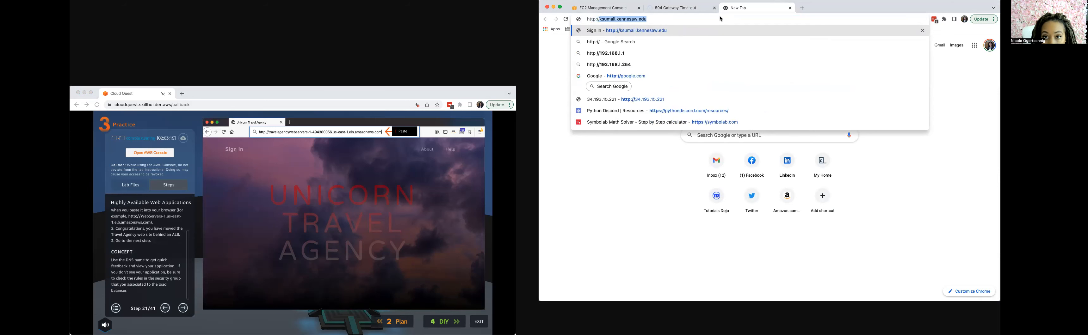
key(super+v)
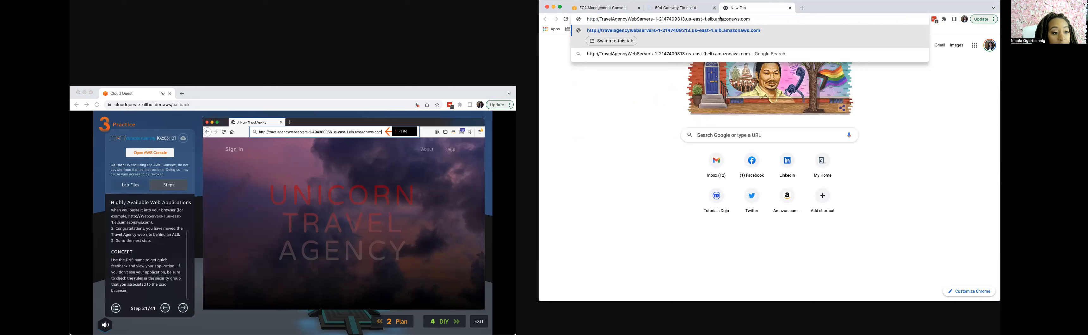
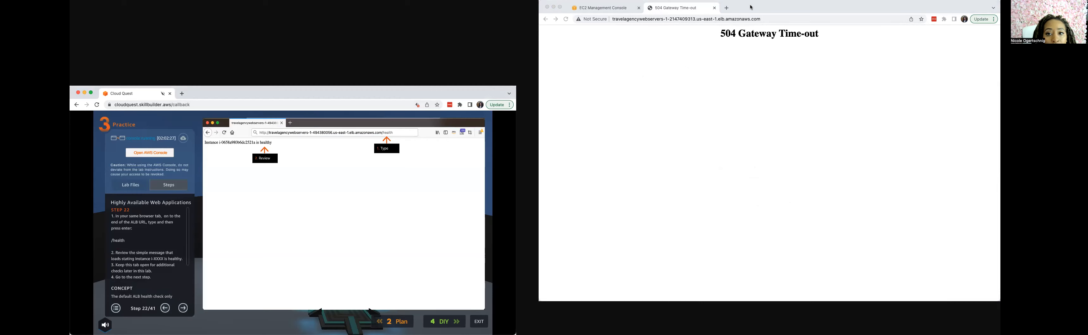
click(765, 18)
click(766, 17)
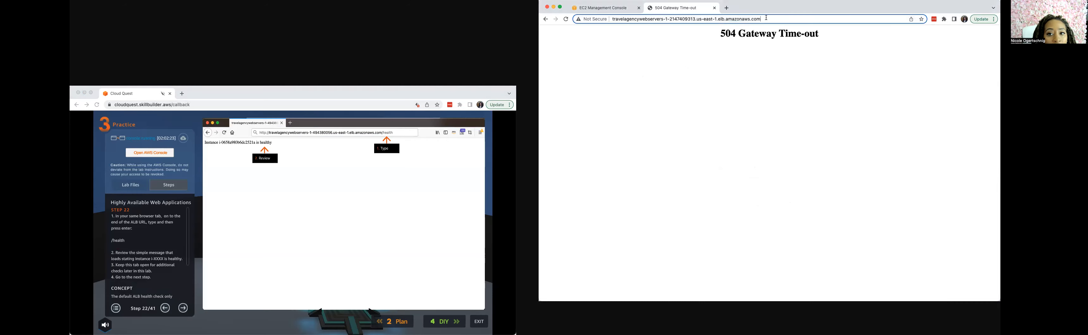
key(super+a)
text(ht)
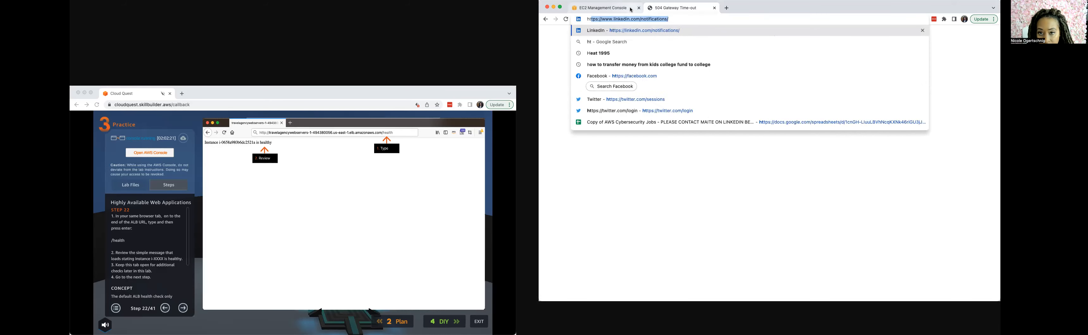
text(tps://)
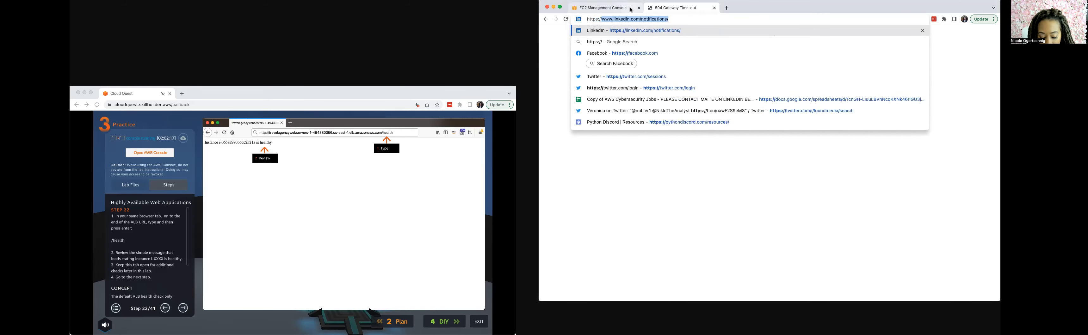
text(TravelAgencyWebServers-1-2147409313.us-east-1.elb.amazonaws.com)
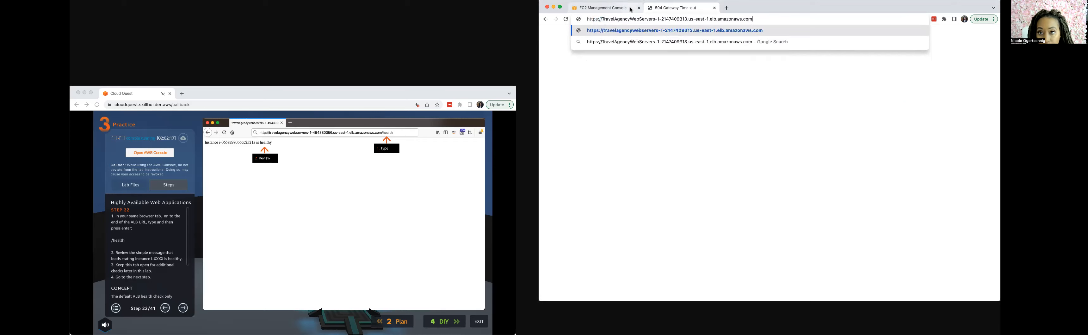
text(/)
text(health)
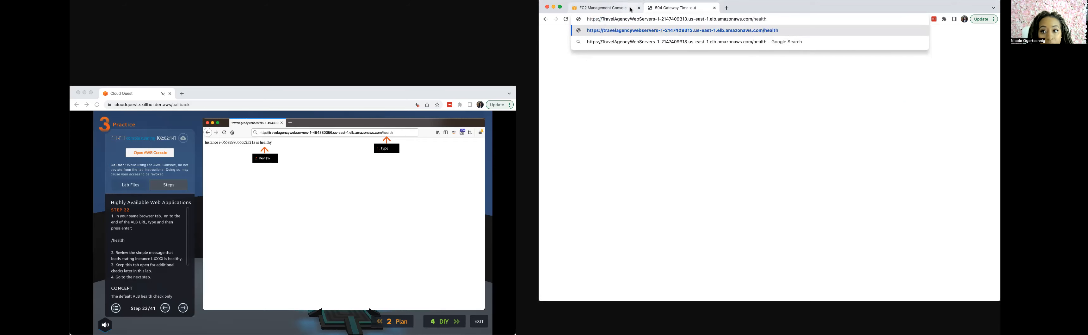
key(Return)
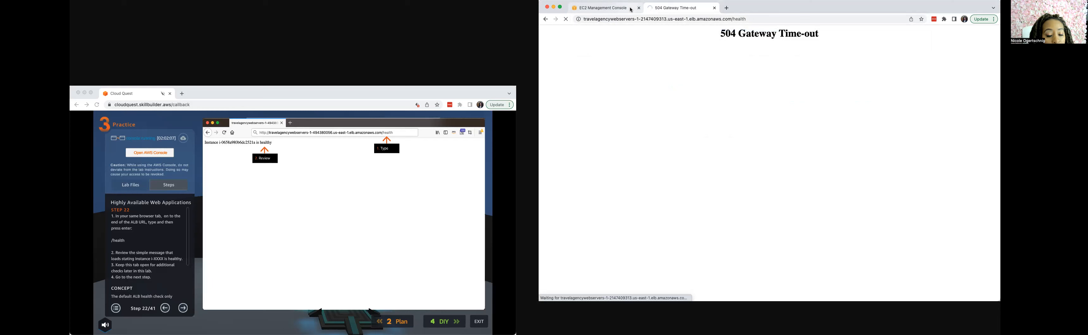
Review the TravelAgencyWebServers-1 load balancer's basic configuration and check whether the health page has loaded.
click(631, 9)
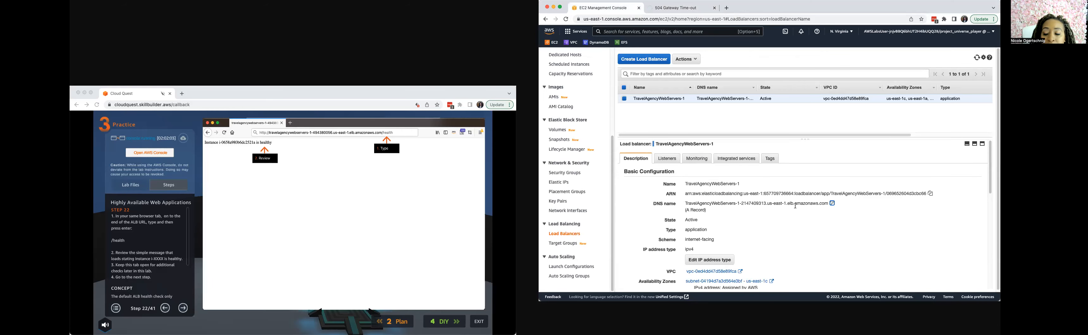
scroll(671, 253, down, 3)
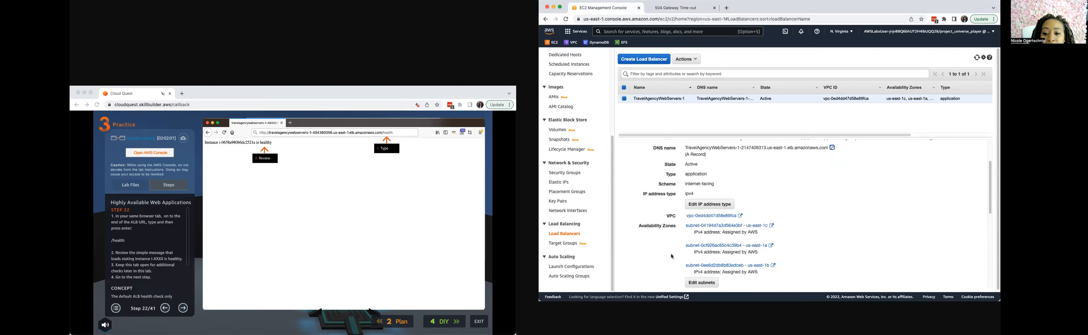
scroll(672, 257, up, 3)
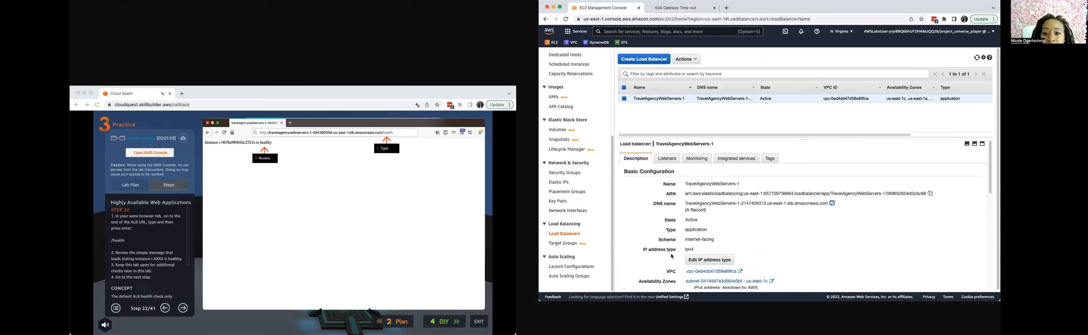
click(675, 9)
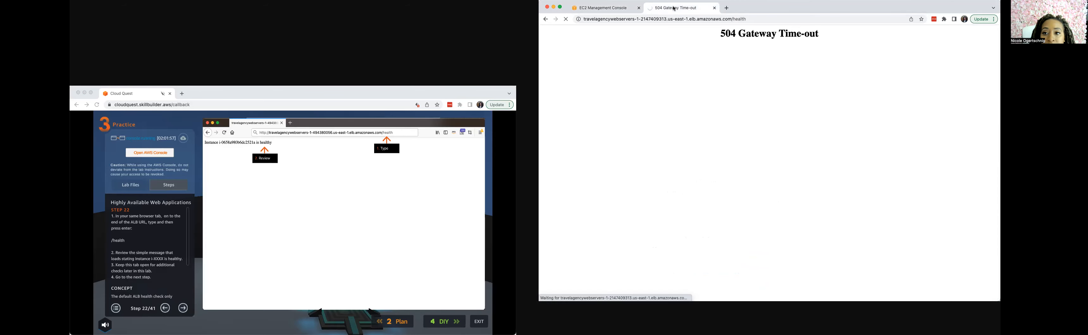
click(590, 11)
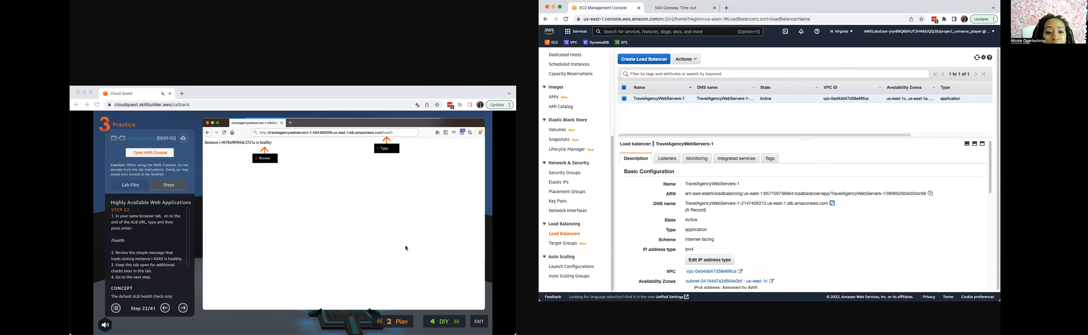
Advance the lab guide to step 23 and open the health check settings of the TravelAgencyWebServers-1 target group for editing.
click(182, 310)
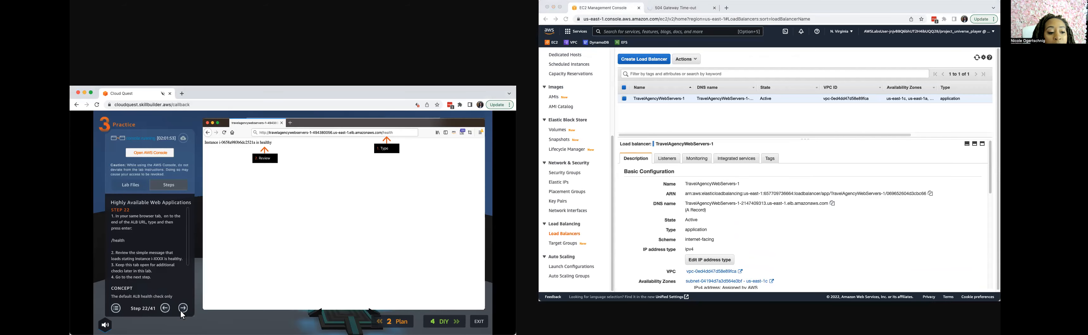
click(183, 311)
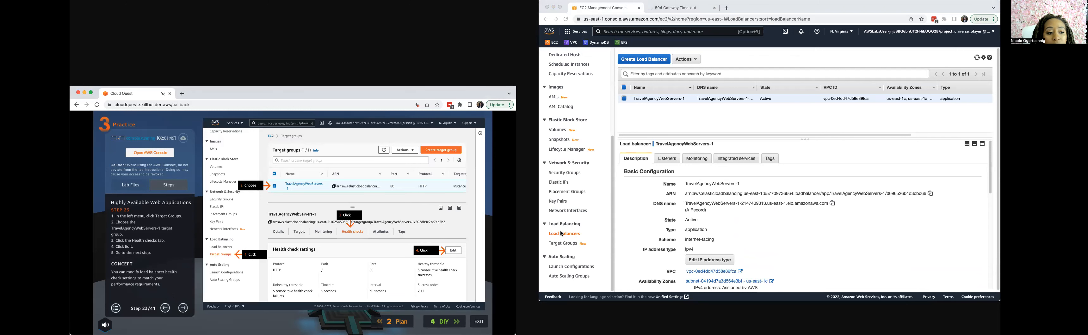
click(562, 244)
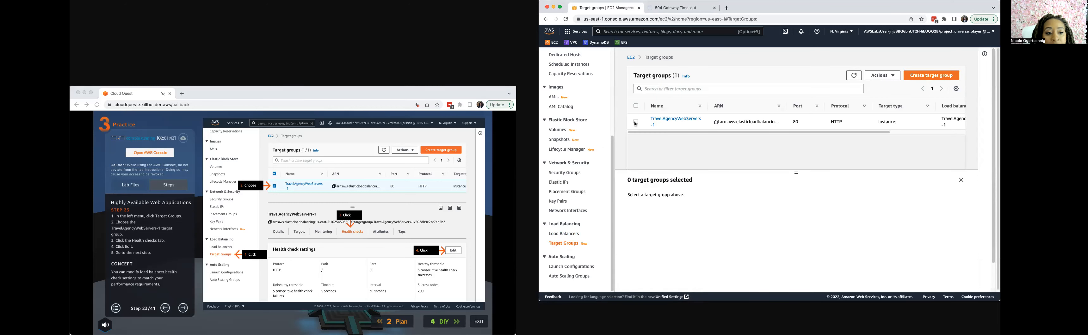
click(636, 122)
click(747, 202)
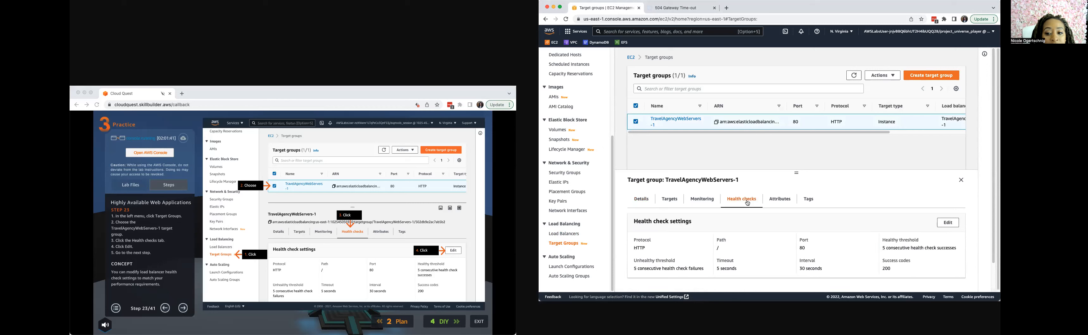
click(948, 223)
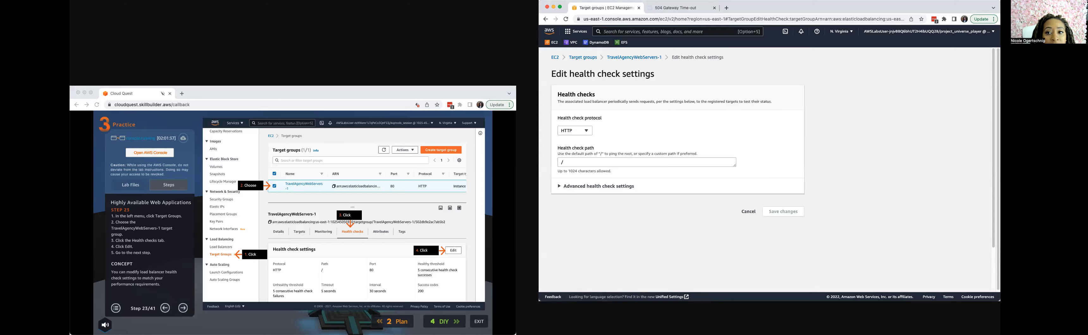
Advance the guide to step 24, set the health check path to /health and expand the advanced health check settings.
click(674, 7)
click(611, 8)
click(183, 308)
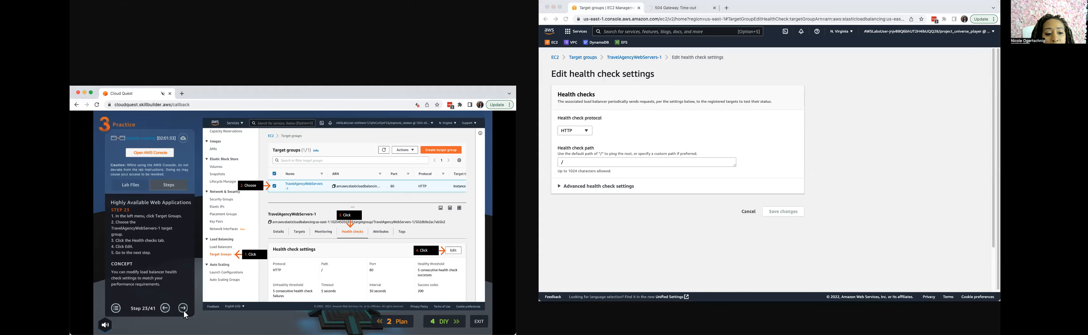
click(184, 309)
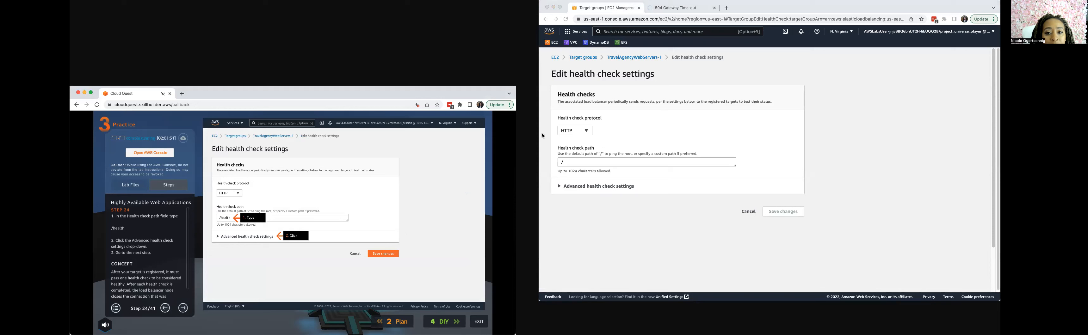
click(578, 172)
click(580, 162)
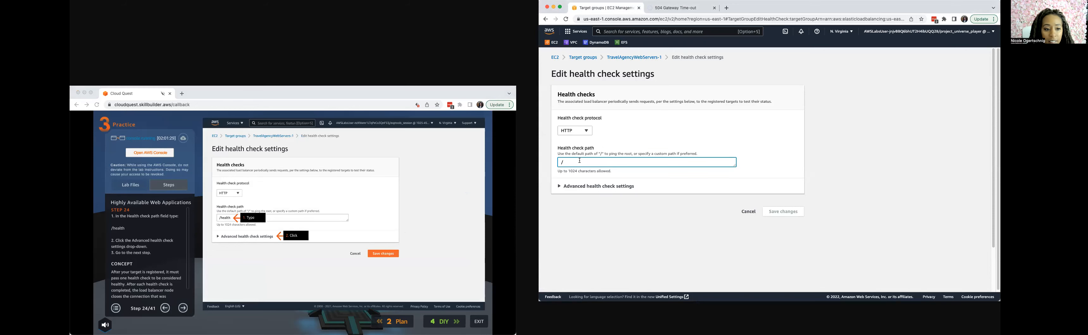
text(health)
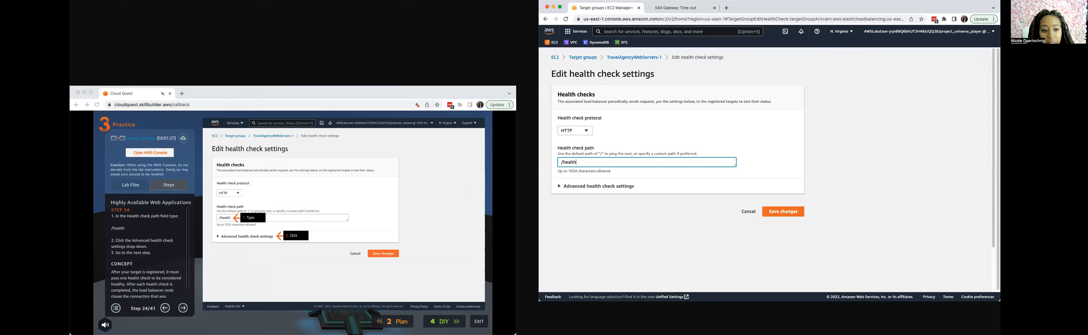
click(560, 187)
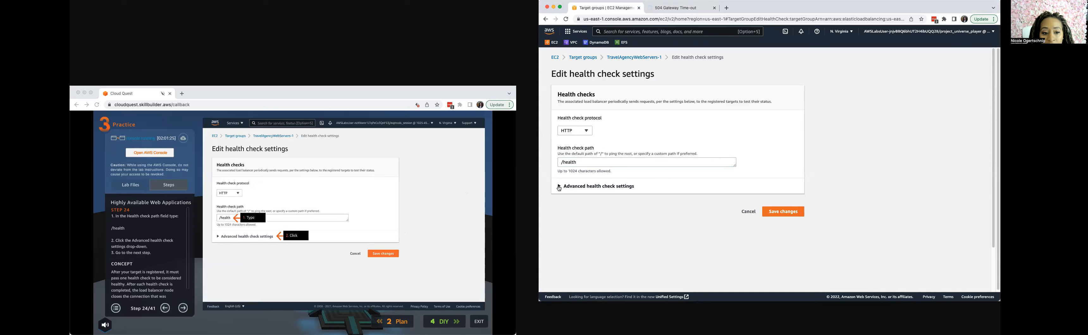
Following guide step 25, set the unhealthy threshold to 2, timeout to 2 seconds and interval to 5 seconds, and save the health check.
click(182, 298)
click(183, 309)
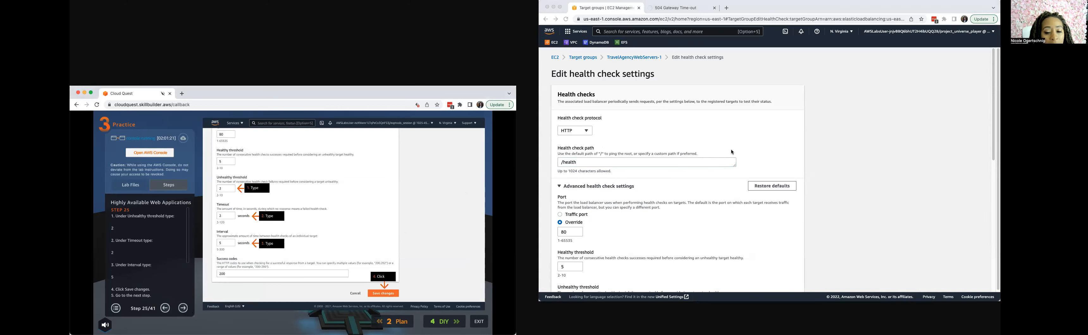
scroll(610, 250, down, 1)
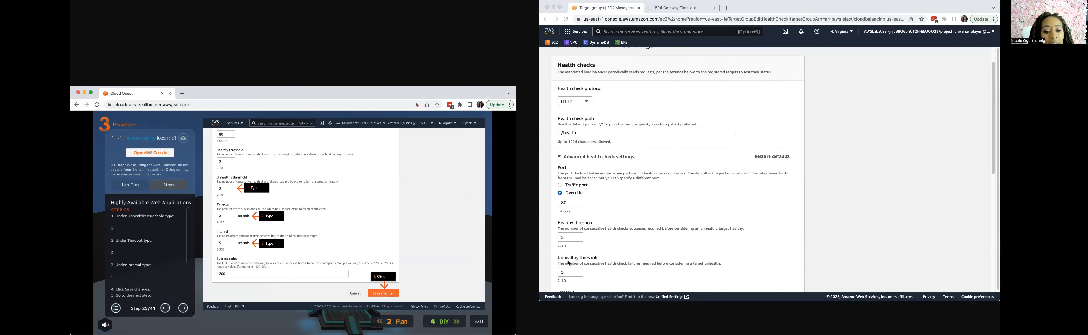
scroll(570, 264, down, 2)
click(542, 220)
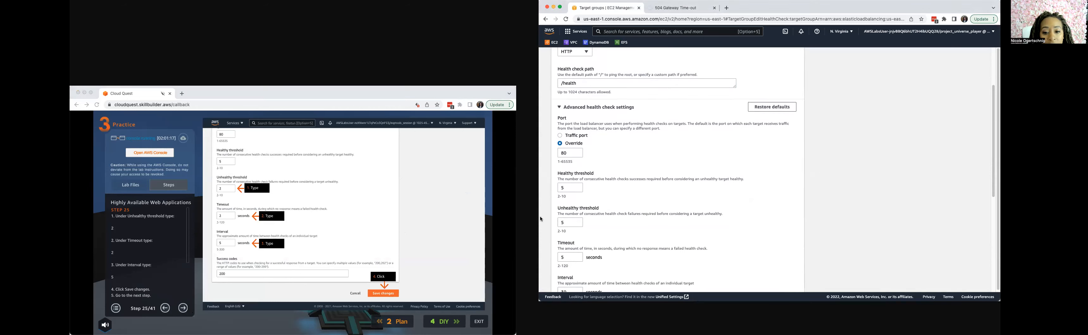
double_click(557, 223)
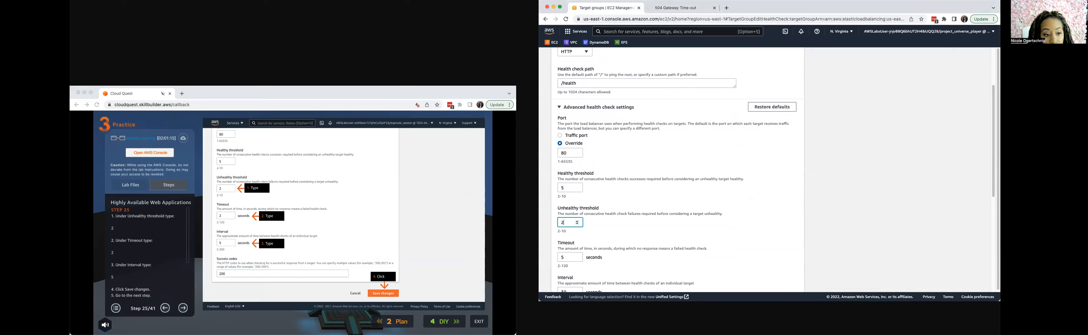
double_click(568, 258)
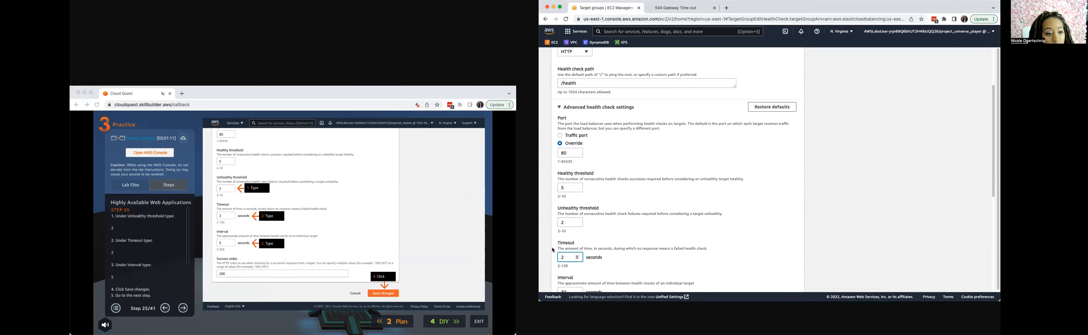
scroll(562, 237, down, 3)
double_click(568, 206)
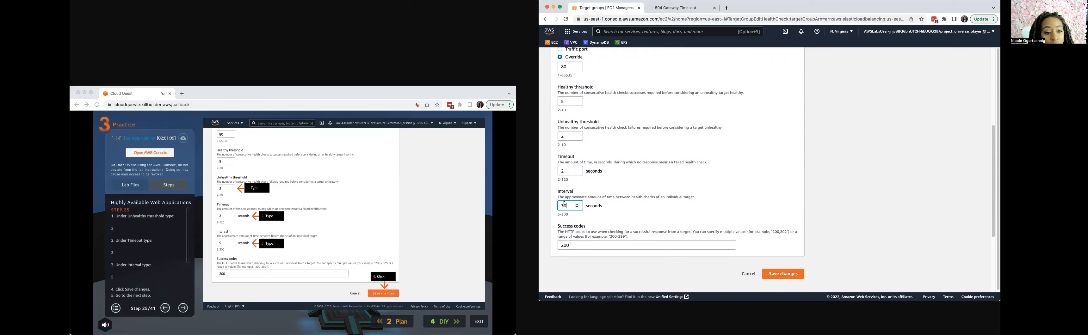
text(5)
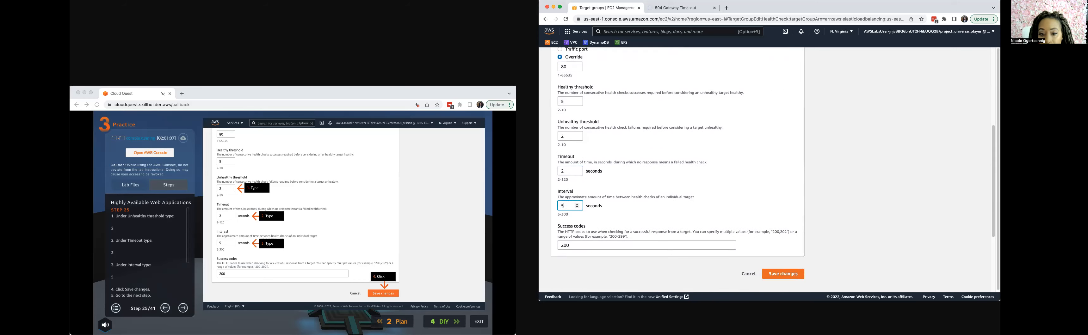
click(782, 274)
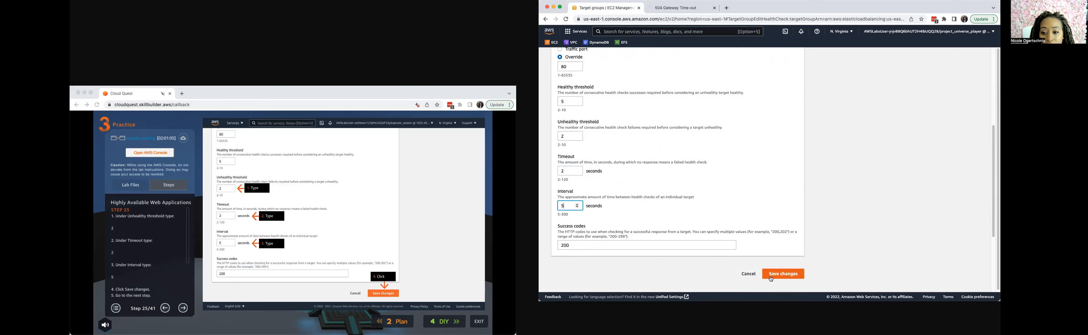
Advance the lab guide to step 26 and open the network settings of the TravelAgencyWebServers Auto Scaling group for editing.
click(183, 308)
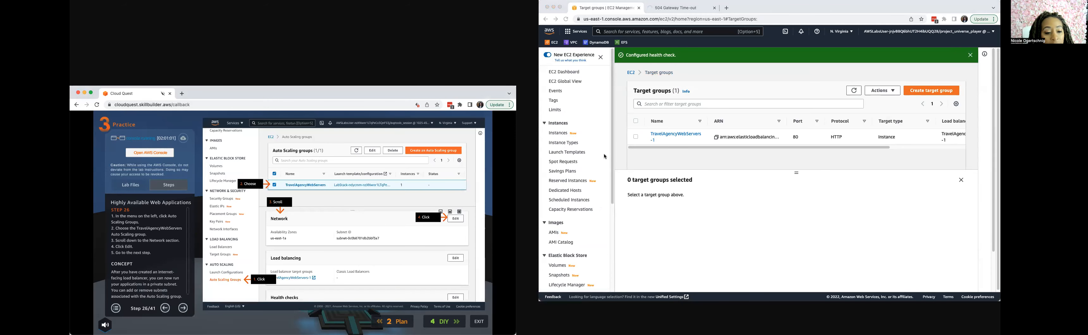
scroll(575, 211, down, 5)
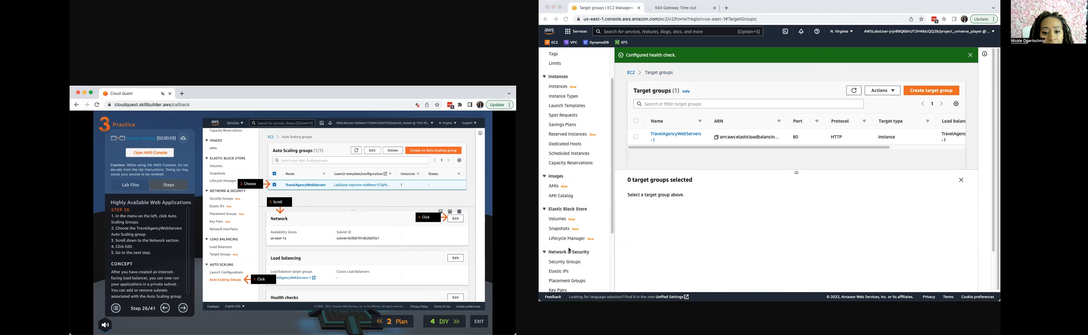
click(566, 276)
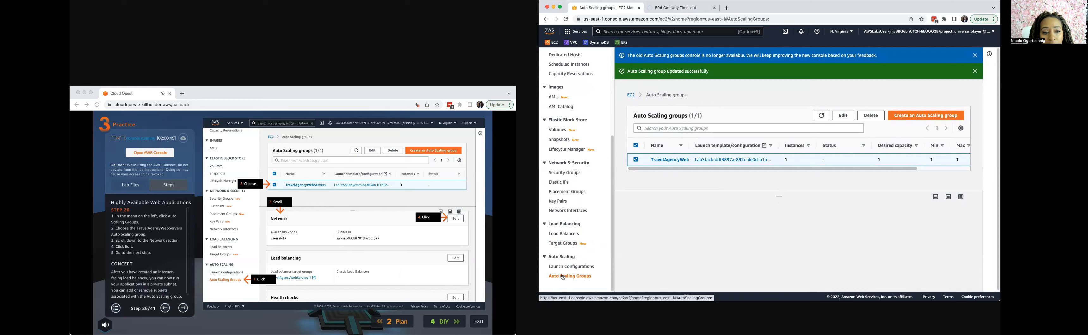
click(636, 160)
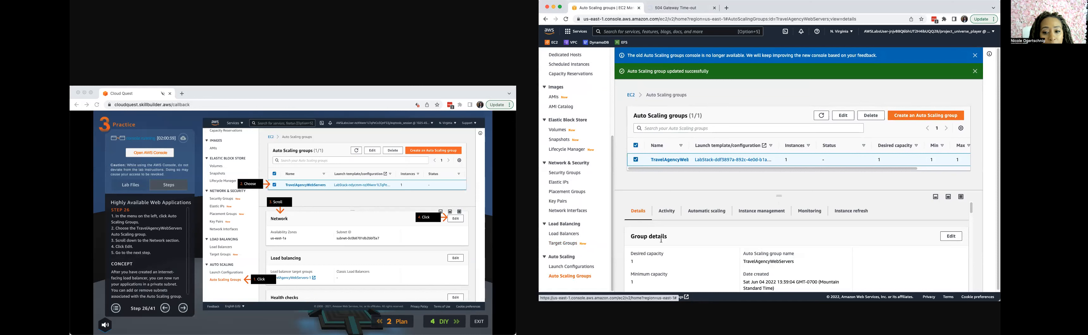
scroll(667, 246, down, 2)
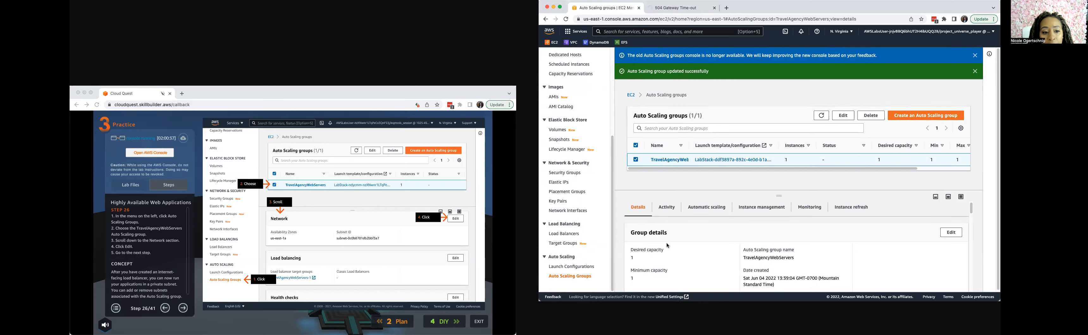
scroll(667, 244, down, 10)
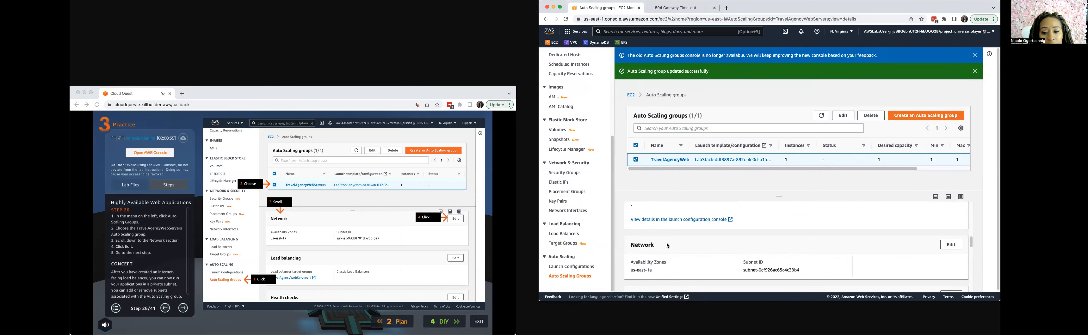
click(951, 243)
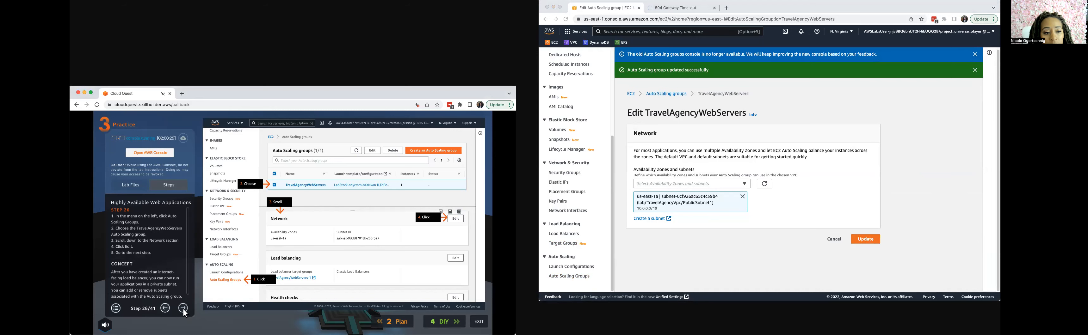
Following guide step 27, replace PublicSubnet1 with lab/TravelAgencyVpc/PrivateSubnet1 as the group's only subnet and update the group.
click(186, 310)
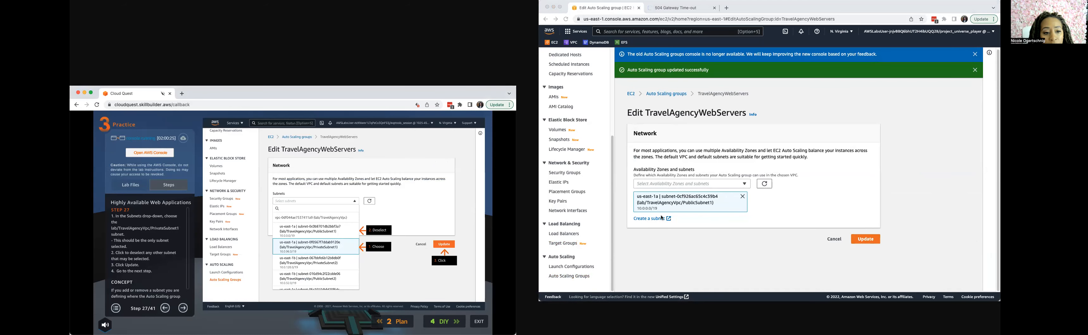
click(743, 197)
click(745, 184)
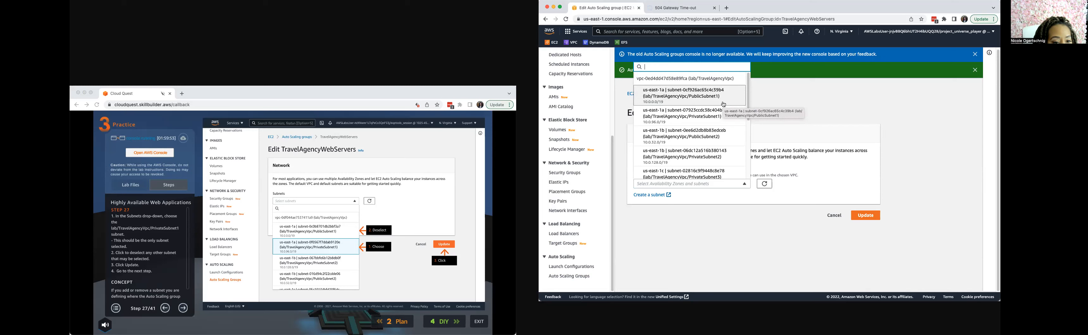
click(718, 122)
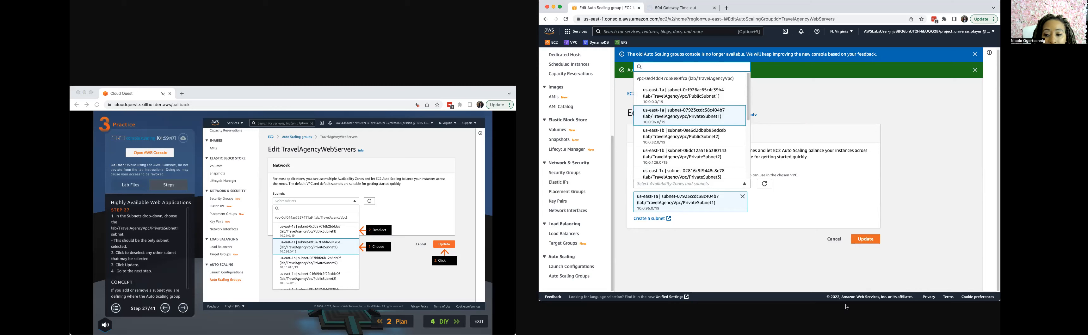
click(864, 240)
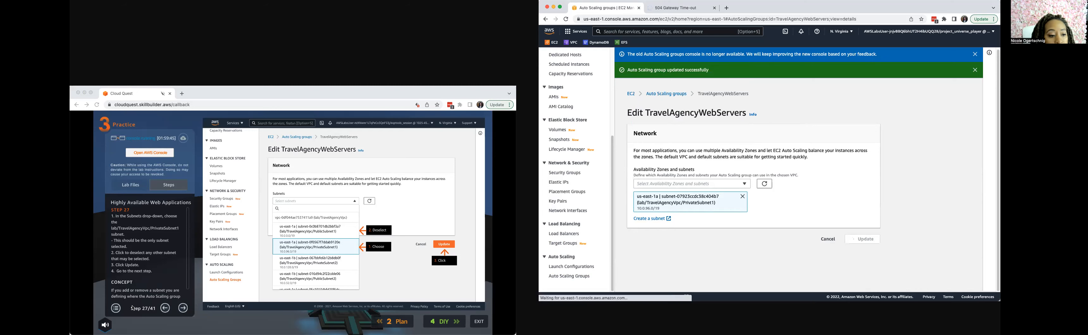
Advance the guide to step 28, select the running lab/TravelAgencyWebServers instance and review its networking details.
click(184, 311)
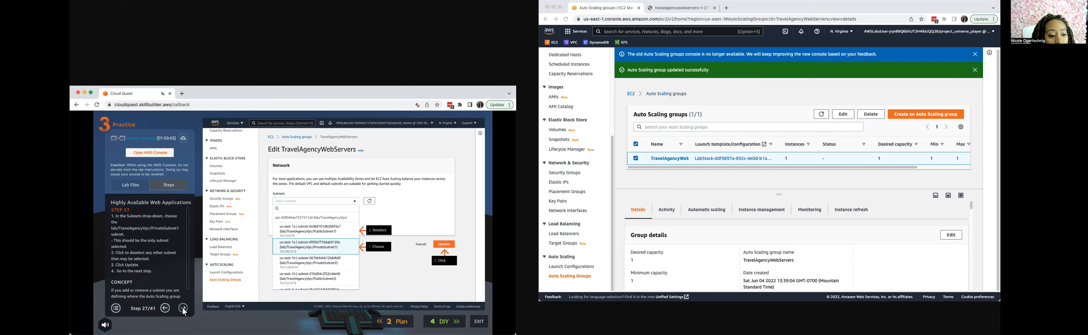
click(185, 313)
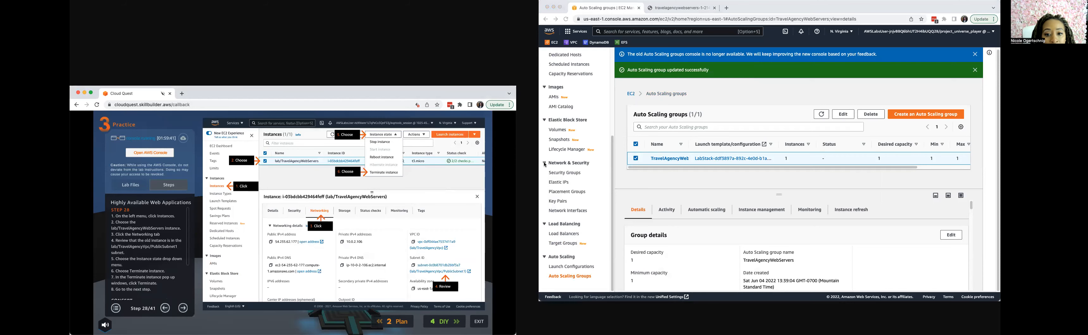
scroll(557, 211, up, 5)
click(559, 137)
click(559, 137)
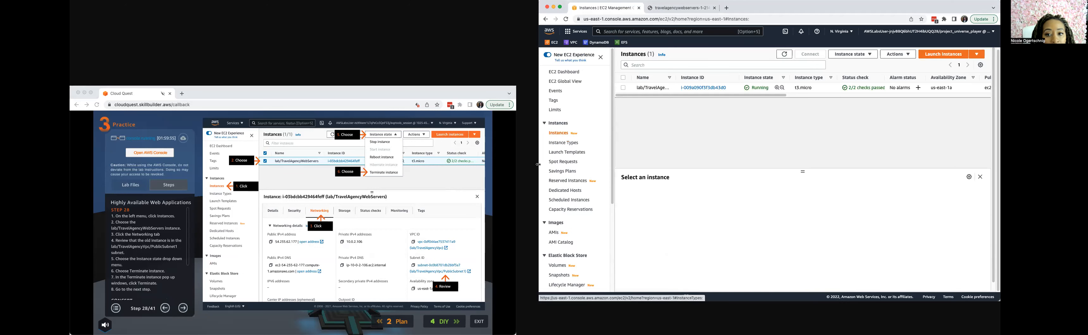
click(624, 88)
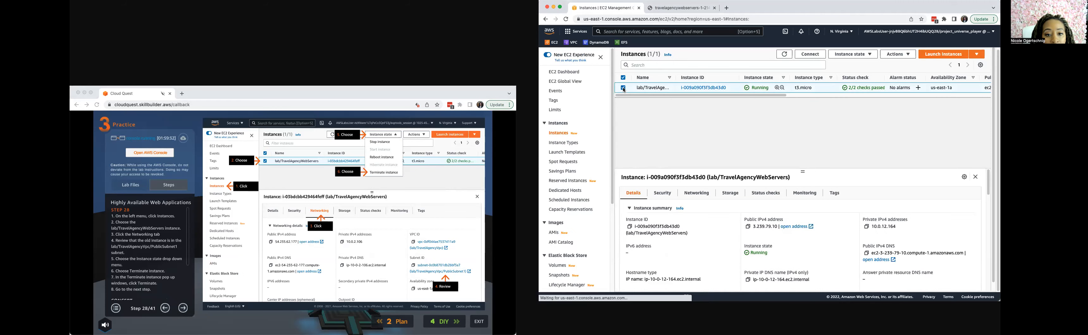
click(870, 55)
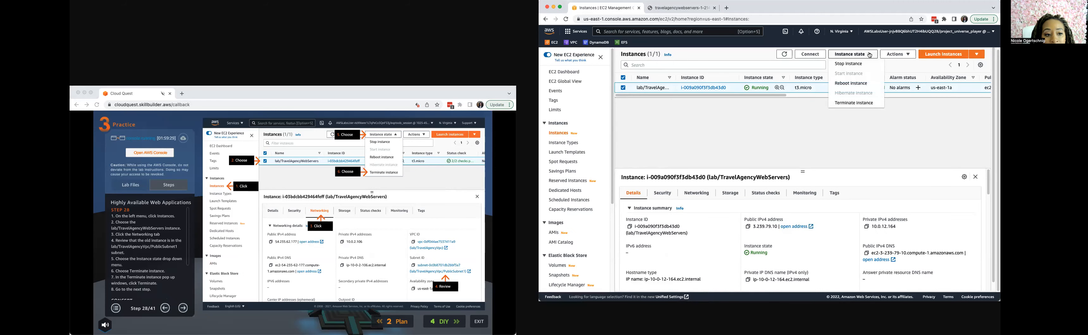
click(703, 134)
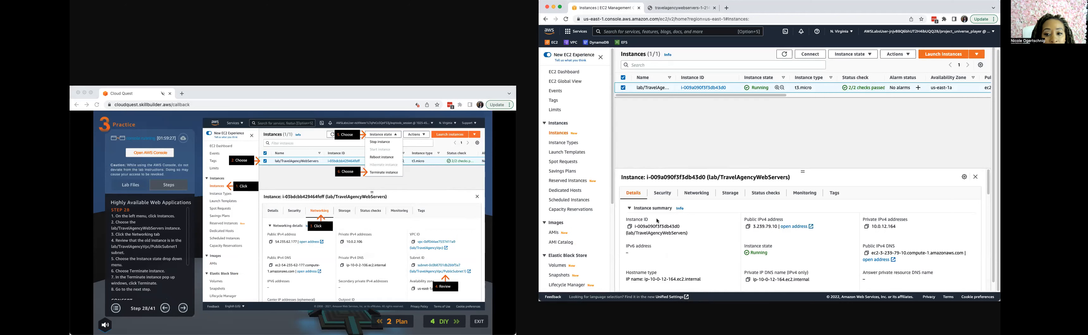
click(701, 196)
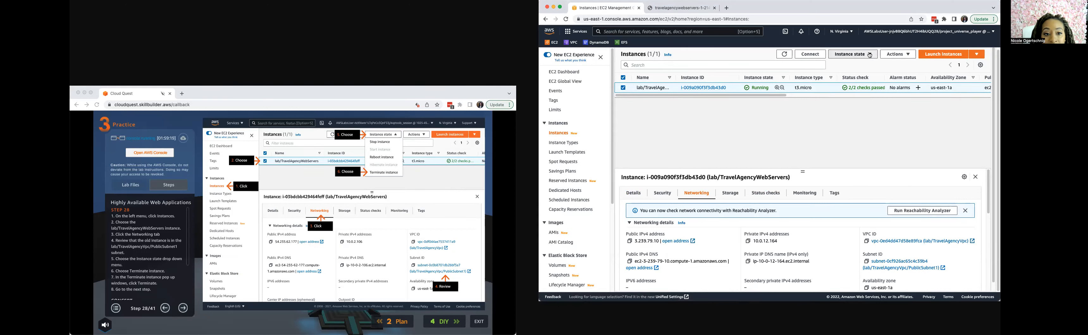
Terminate the selected lab/TravelAgencyWebServers instance, rechecking guide step 28 before confirming.
click(870, 55)
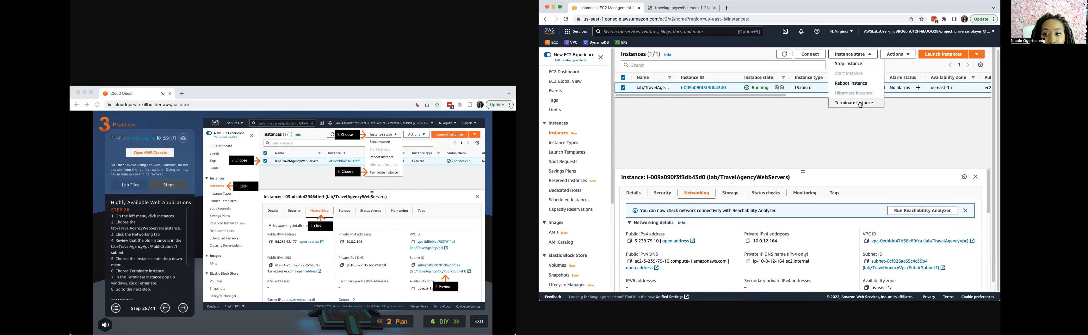
click(872, 103)
click(180, 312)
click(183, 309)
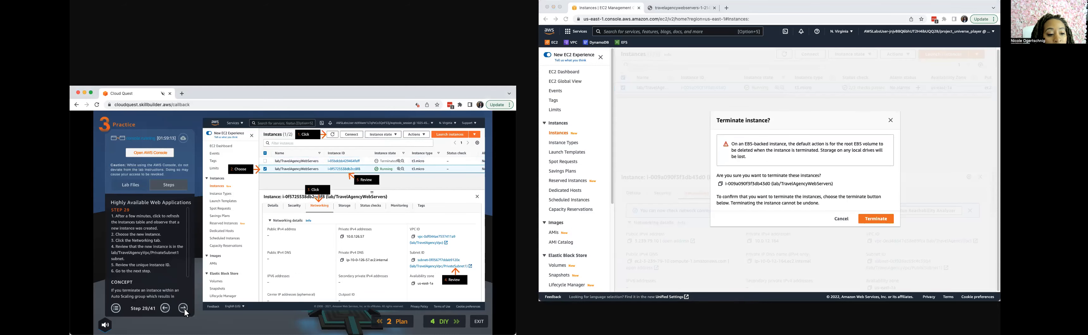
click(165, 309)
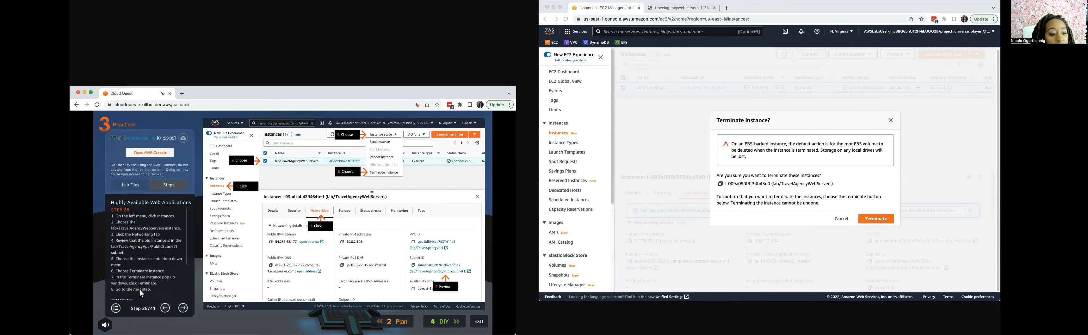
click(877, 219)
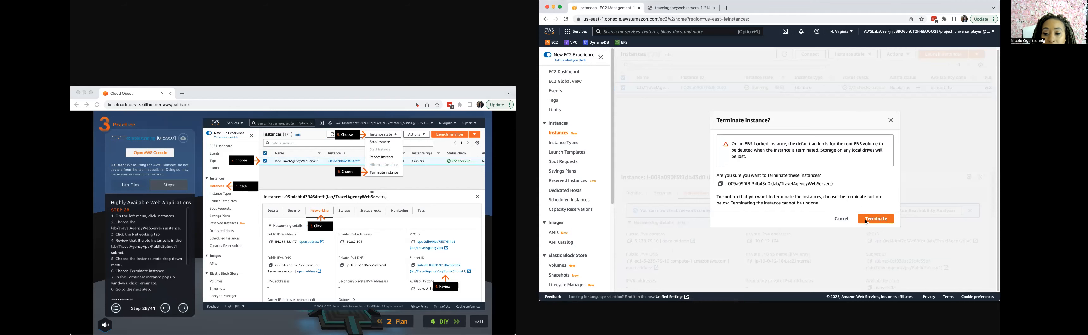
Following guide step 29, refresh the instances list for the replacement instance and examine that instance's networking details.
click(183, 310)
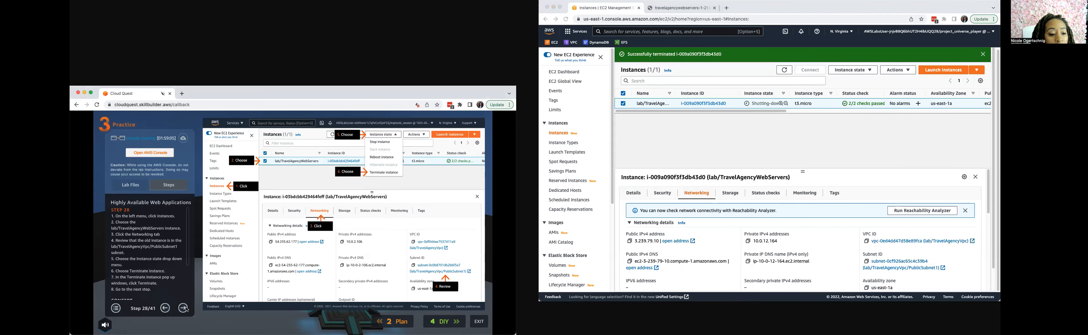
click(185, 314)
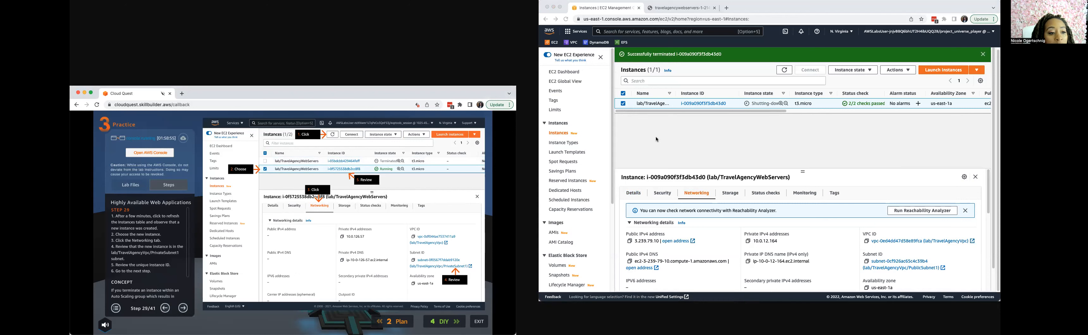
click(784, 70)
click(785, 71)
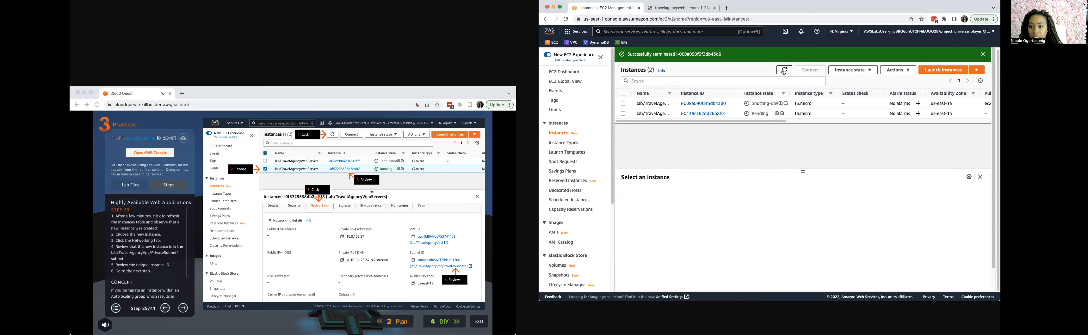
click(784, 71)
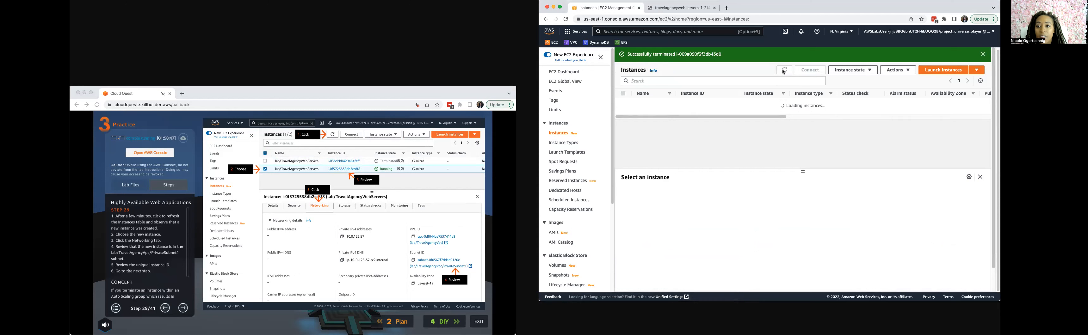
click(785, 70)
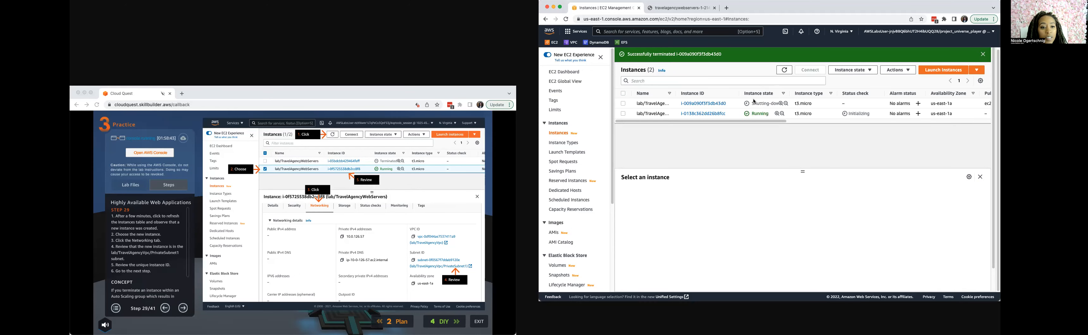
click(787, 72)
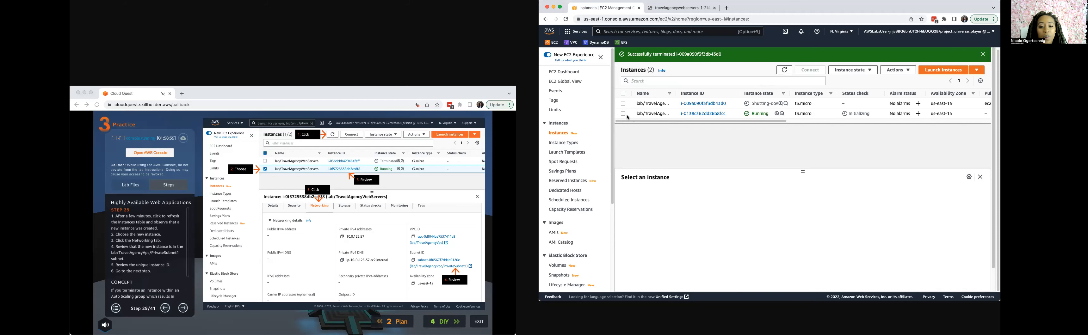
click(623, 114)
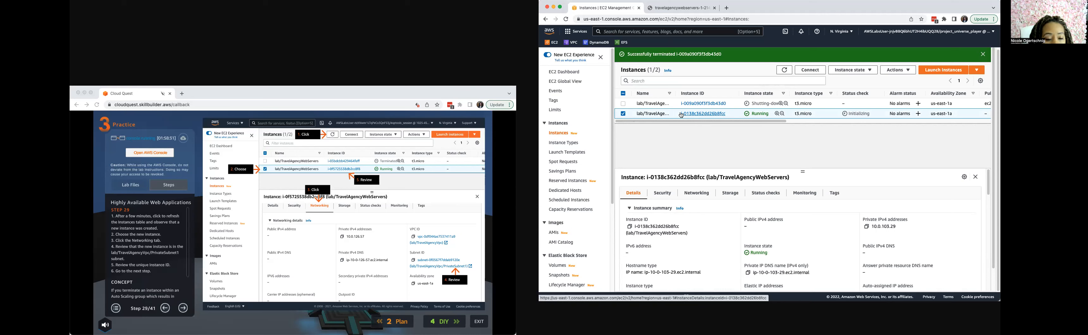
click(693, 194)
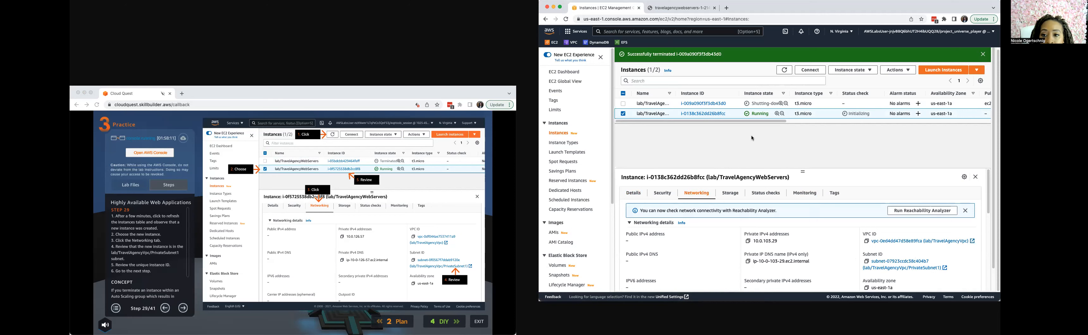
Following guide step 30, view the activity history of the TravelAgencyWebServers Auto Scaling group, and advance the guide to step 31.
click(183, 309)
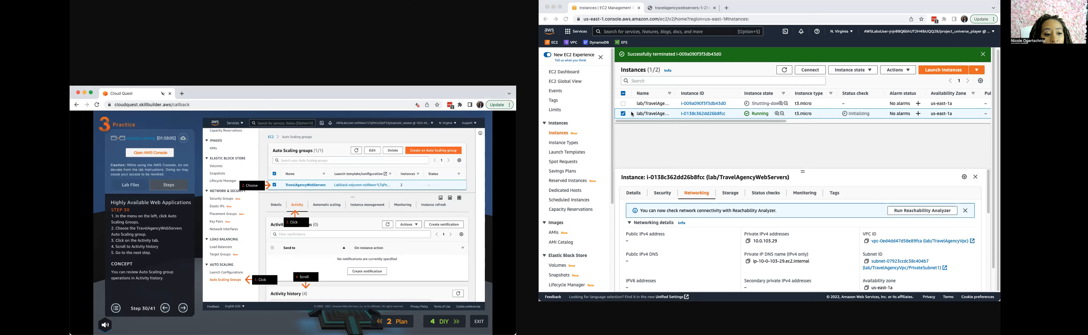
scroll(586, 233, down, 3)
click(564, 277)
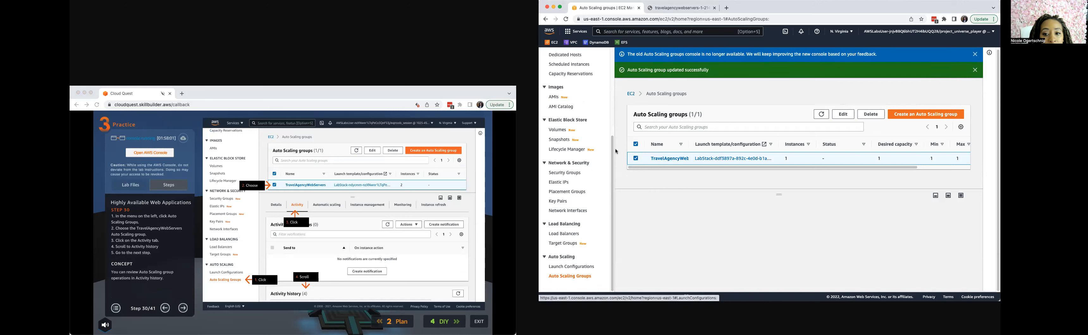
click(636, 159)
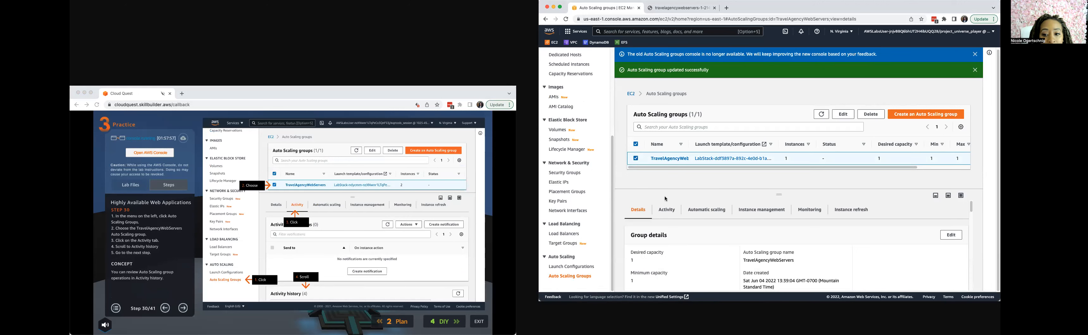
click(666, 210)
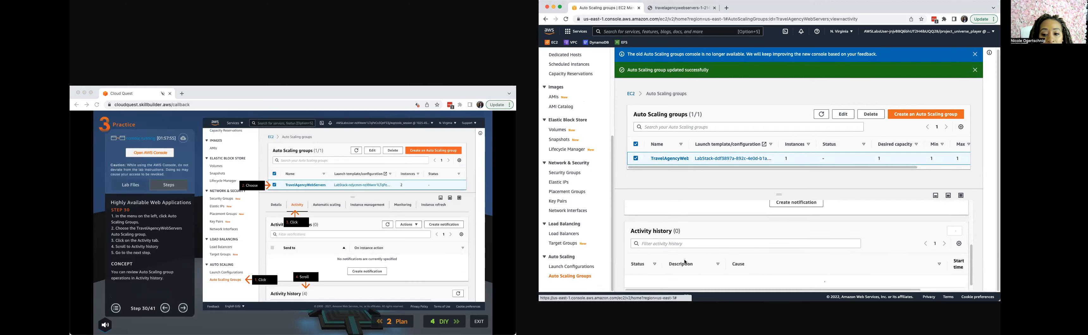
scroll(676, 237, down, 5)
click(183, 308)
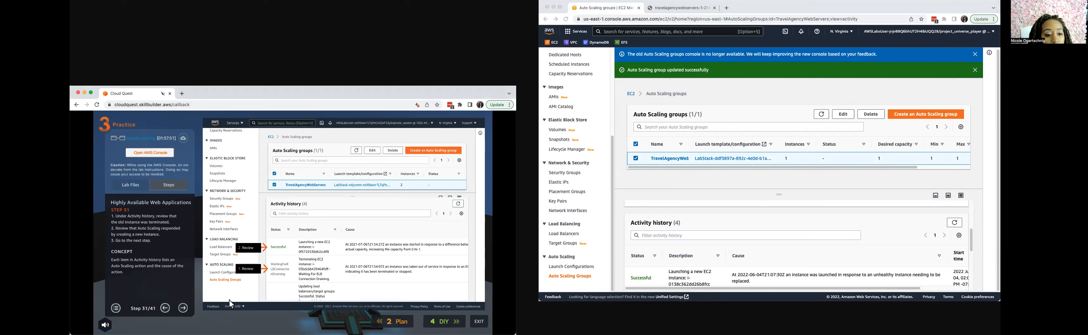
Review the termination and launch entries in the TravelAgencyWebServers activity history, and advance the guide to step 32.
scroll(677, 260, down, 2)
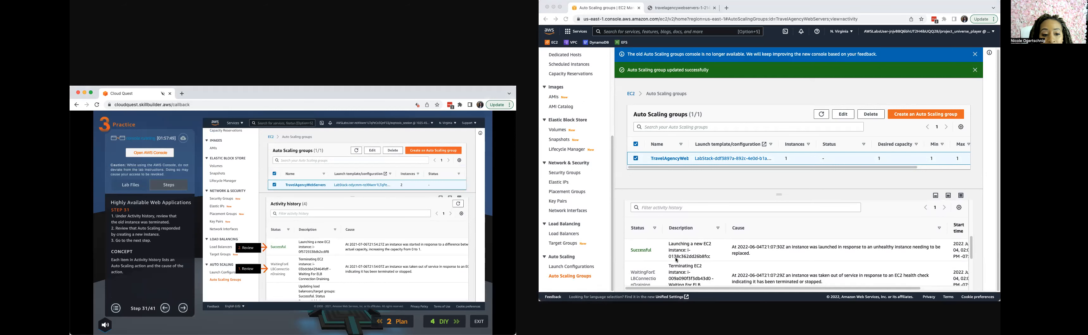
scroll(675, 261, down, 1)
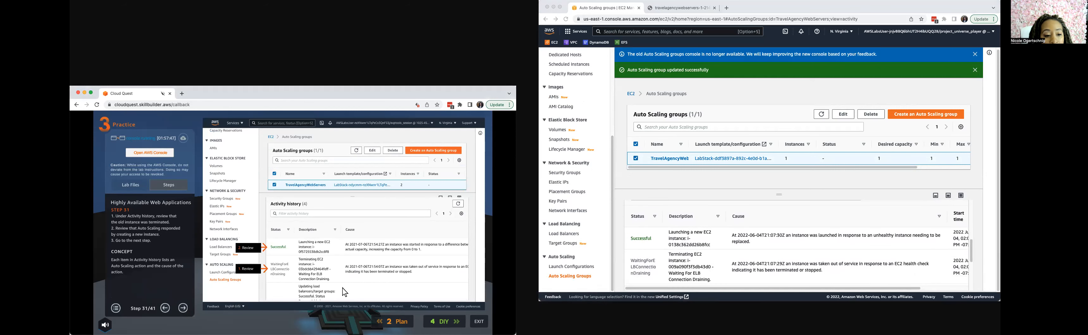
click(183, 309)
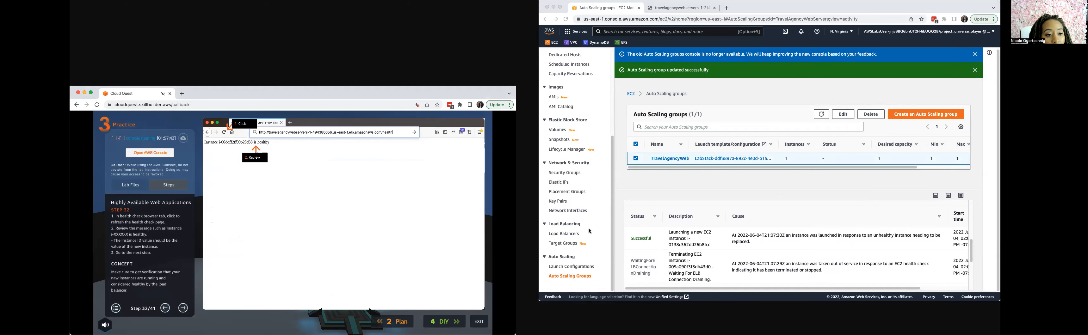
click(166, 310)
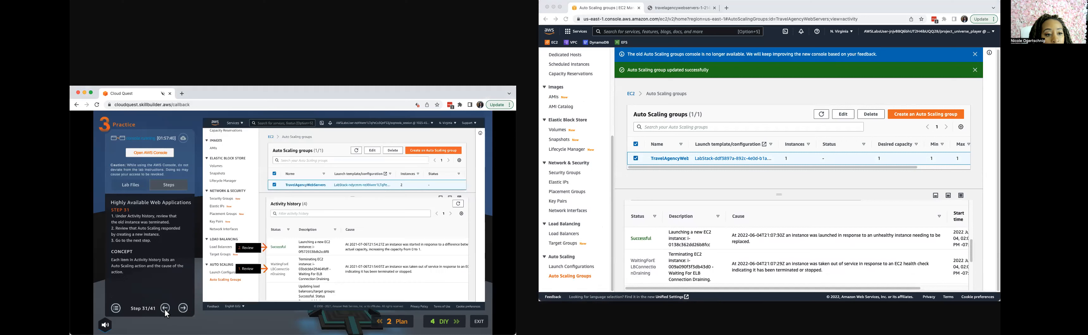
click(183, 309)
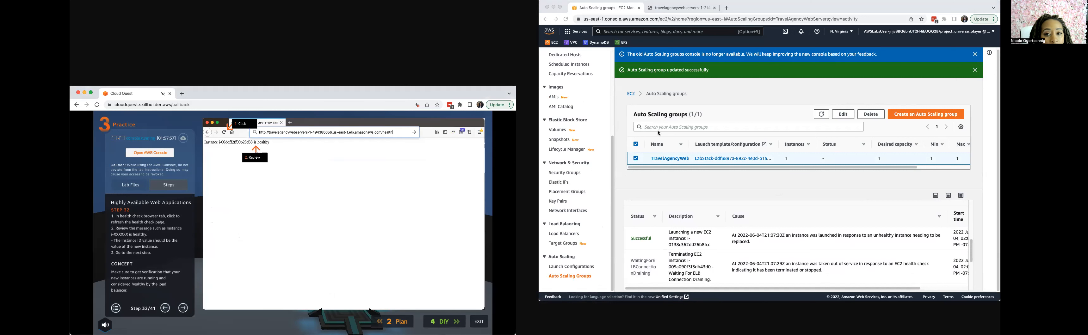
Check the load balancer's health page, return to the Auto Scaling groups page, and advance the guide to step 33.
click(689, 10)
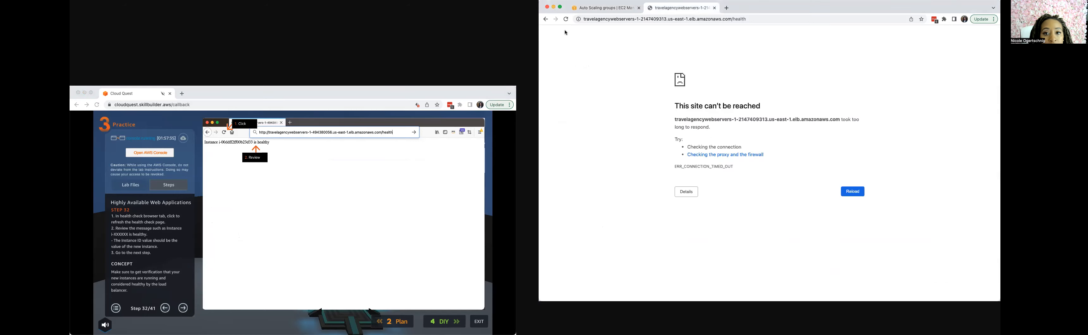
click(592, 9)
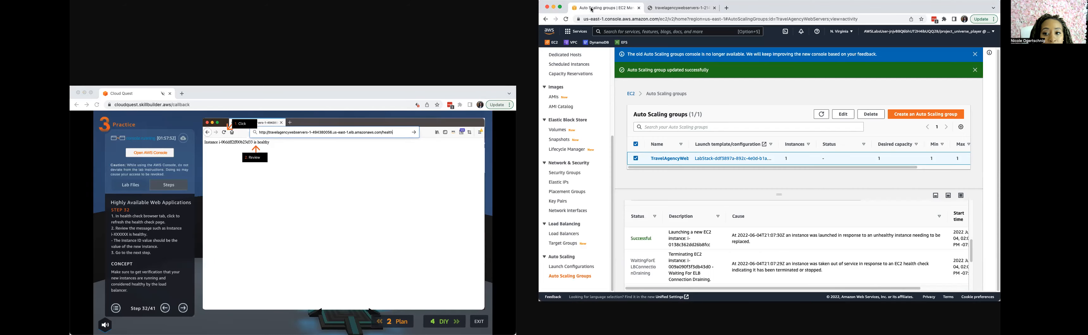
click(186, 310)
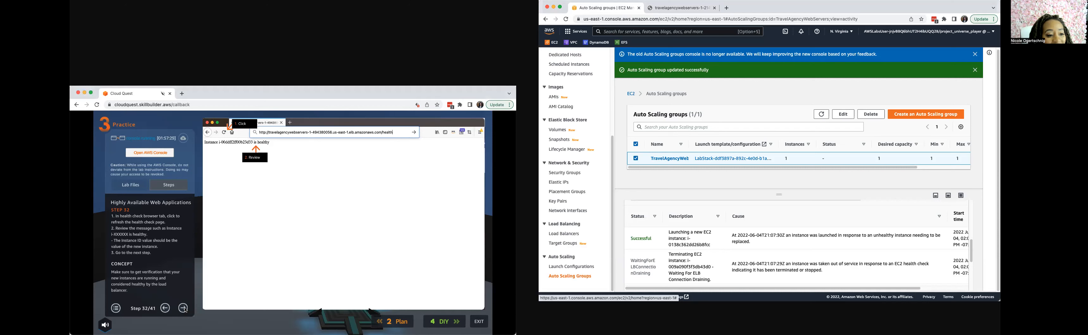
click(186, 310)
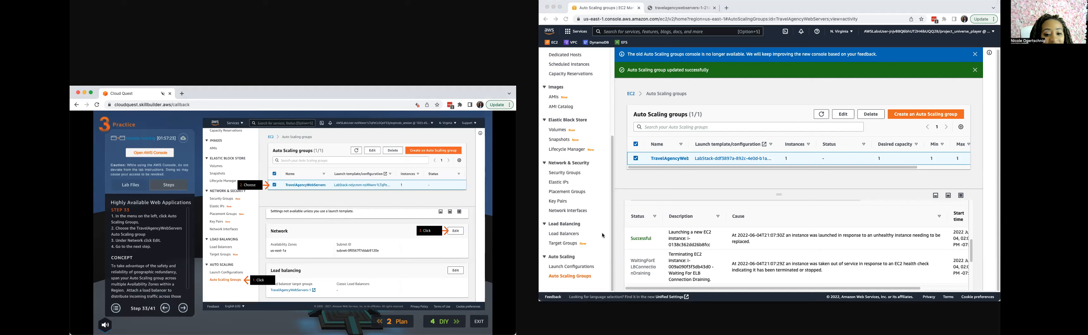
Add the us-east-1b lab/TravelAgencyVpc/PrivateSubnet2 subnet to the TravelAgencyWebServers group's network settings, following the guide through to step 35.
click(571, 275)
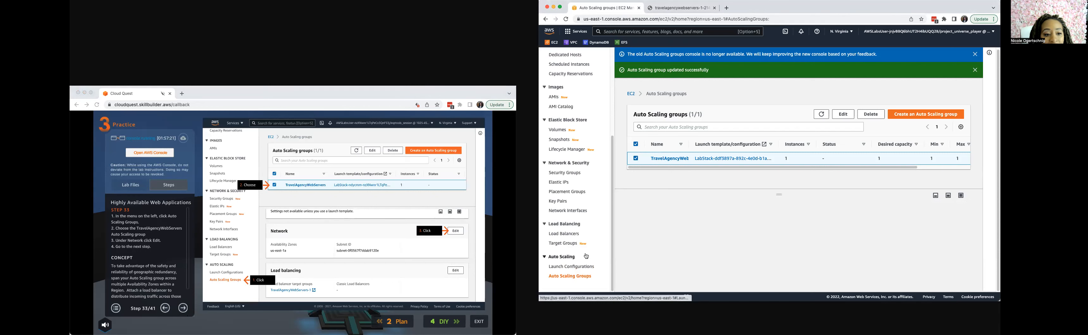
click(637, 159)
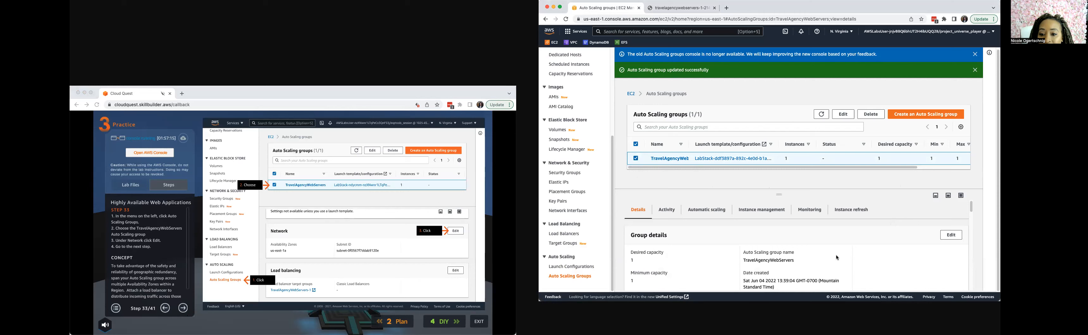
scroll(838, 257, down, 10)
scroll(733, 250, down, 5)
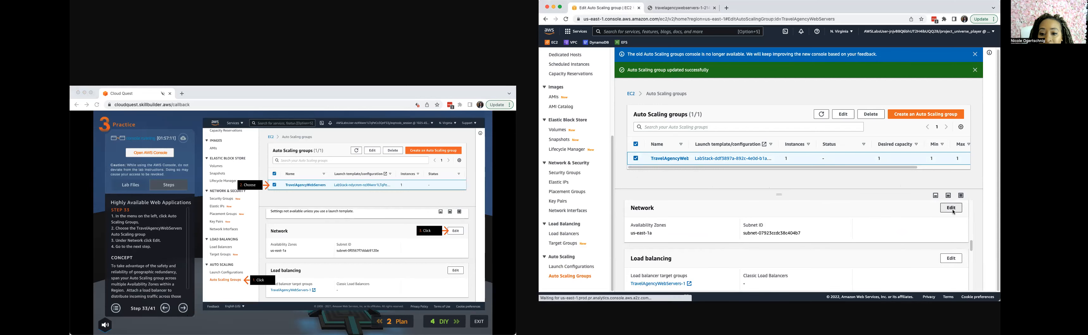
click(951, 208)
click(184, 311)
click(184, 309)
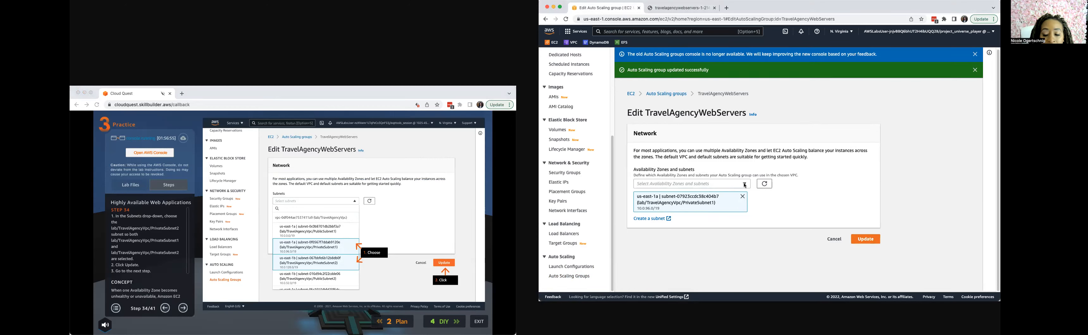
click(745, 185)
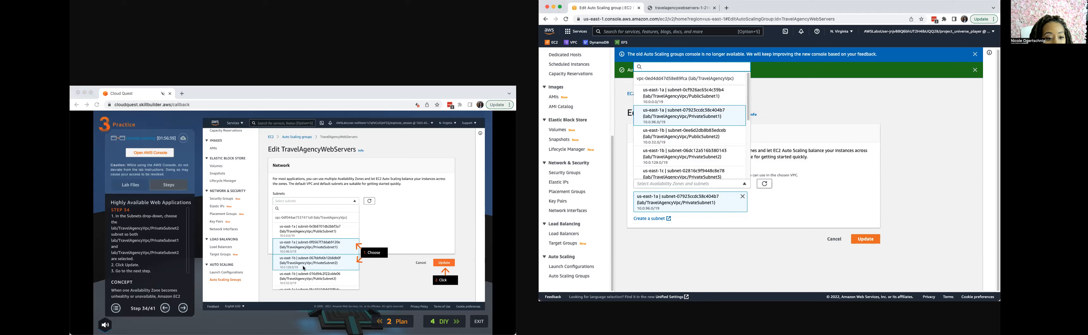
click(682, 161)
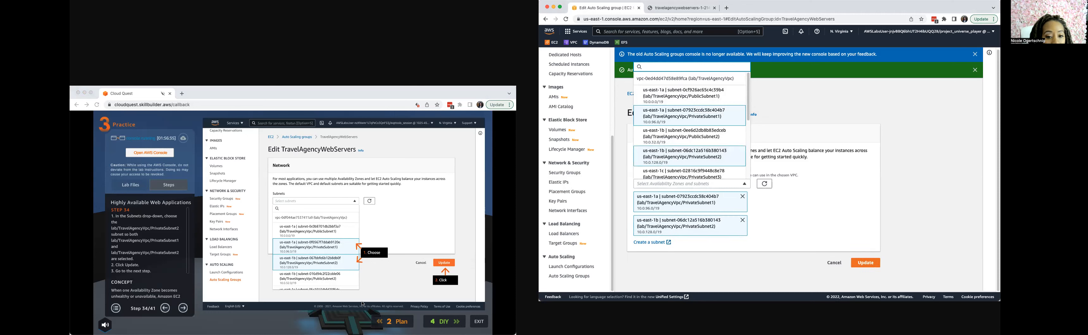
click(876, 266)
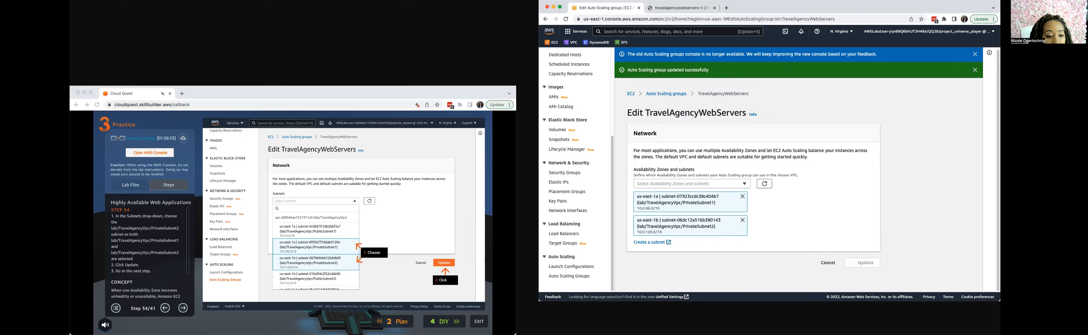
click(183, 308)
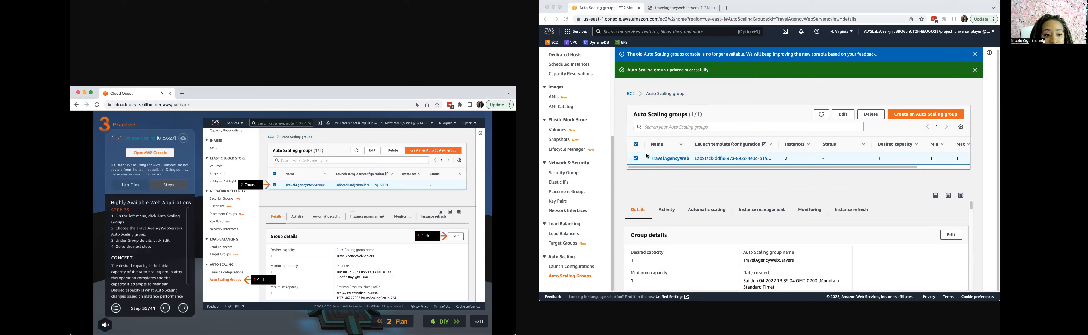
Following guide steps 35 and 36, set the TravelAgencyWebServers group's desired capacity to 2 and maximum capacity to 2.
click(569, 277)
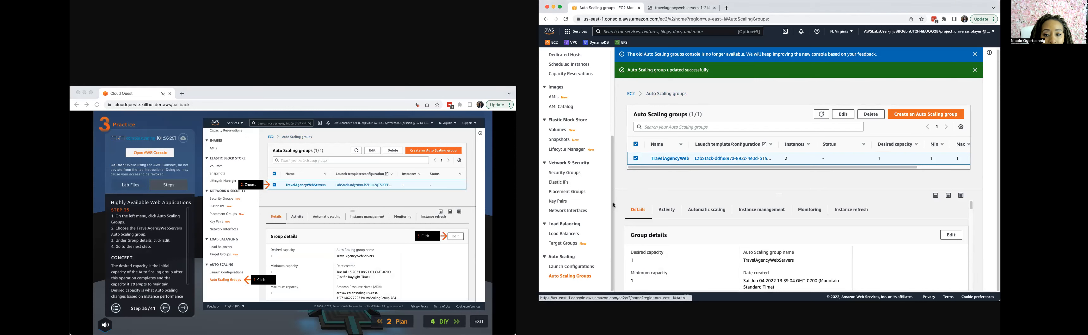
click(636, 159)
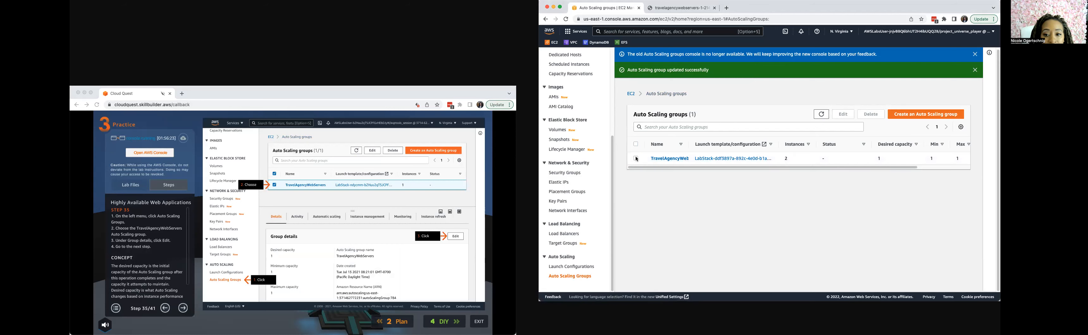
click(636, 158)
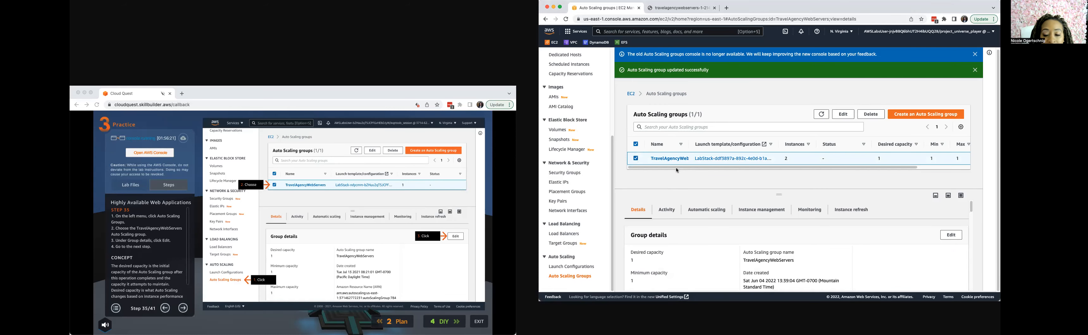
click(951, 234)
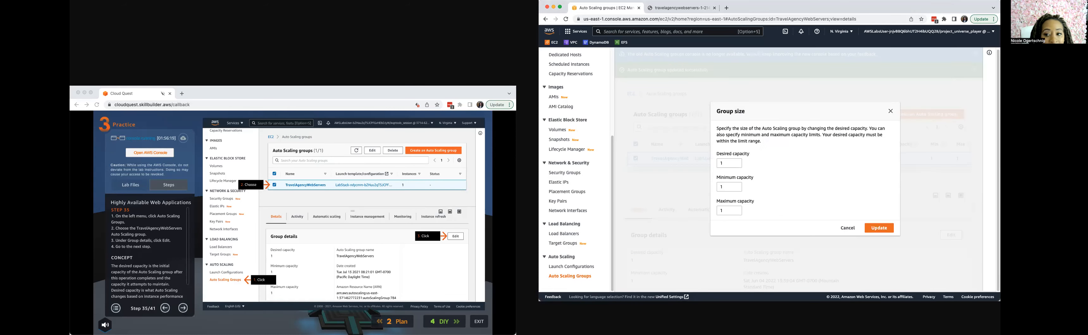
click(183, 308)
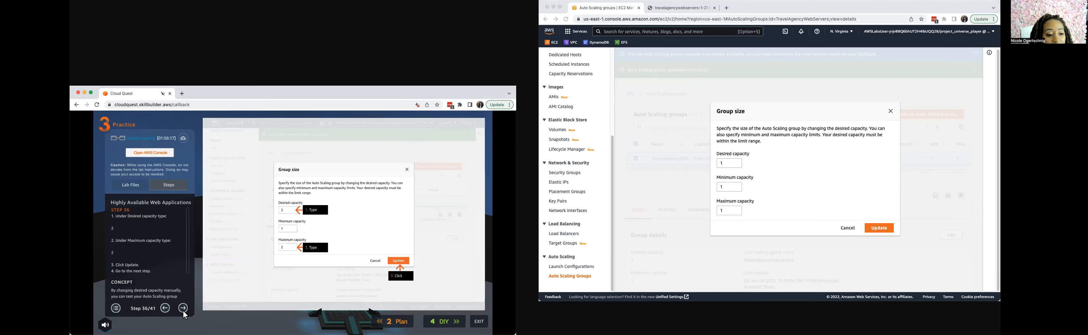
double_click(723, 165)
text(2)
key(Tab)
key(Tab)
text(22)
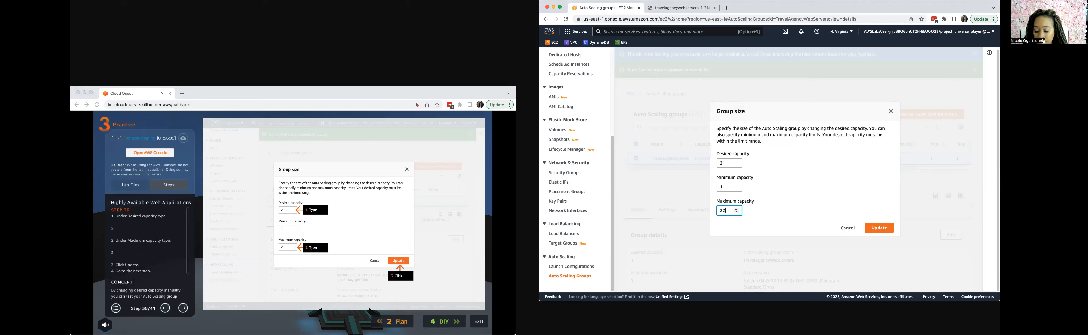
key(BackSpace)
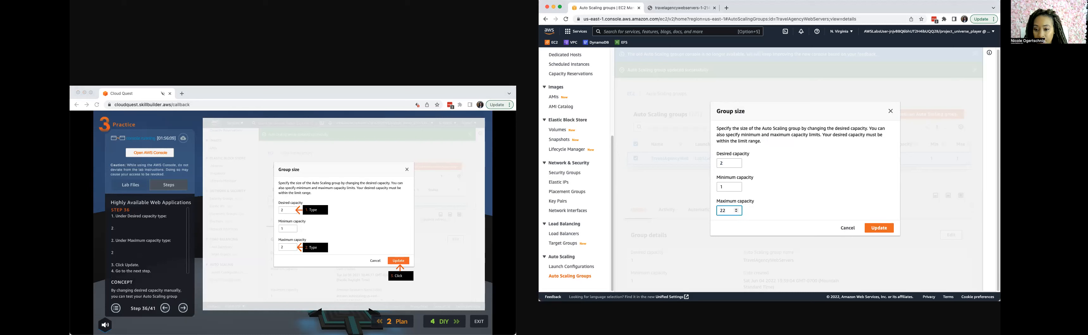
click(879, 228)
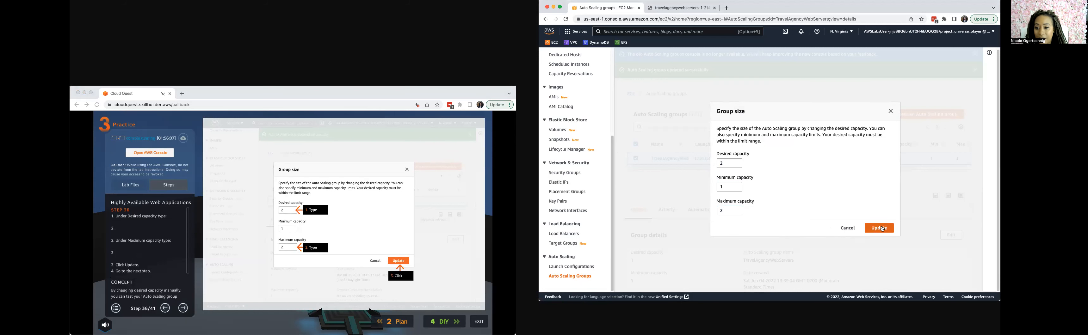
Advance the guide to step 38 while reviewing the TravelAgencyWebServers group's activity history for a new instance launch.
click(182, 311)
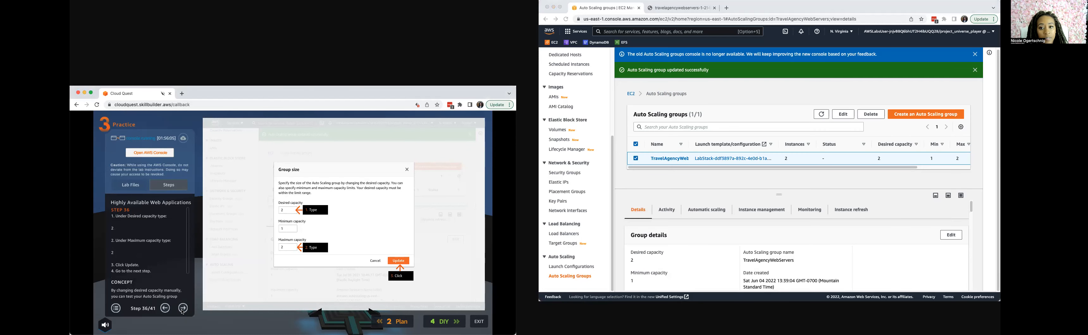
click(183, 313)
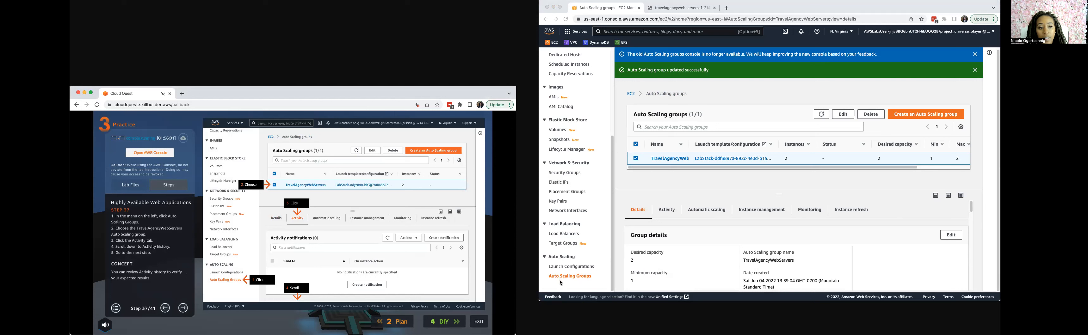
click(666, 210)
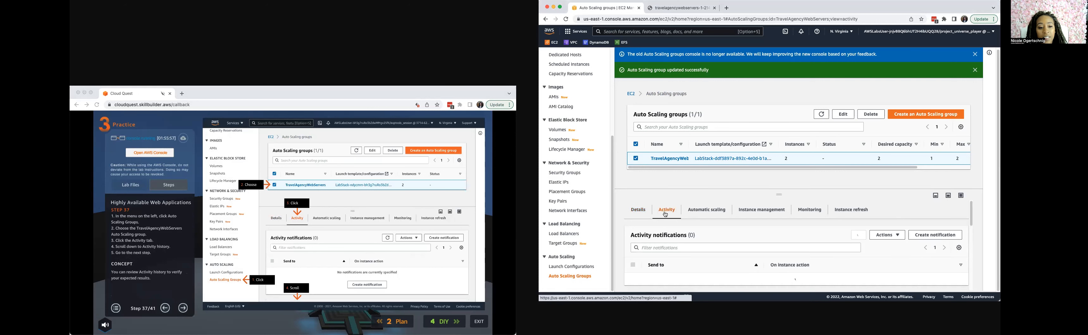
click(185, 312)
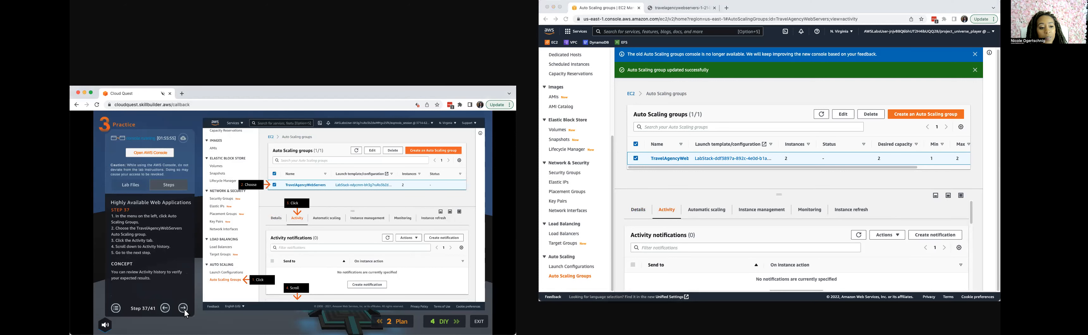
click(185, 311)
scroll(680, 241, down, 5)
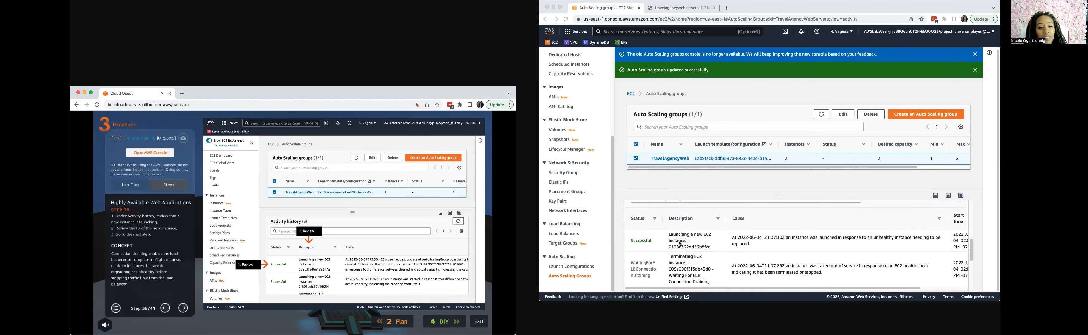
scroll(678, 253, down, 1)
Refresh the Auto Scaling groups list, recheck the TravelAgencyWebServers activity history for the launched instance, and advance the guide past step 38.
click(823, 115)
click(822, 115)
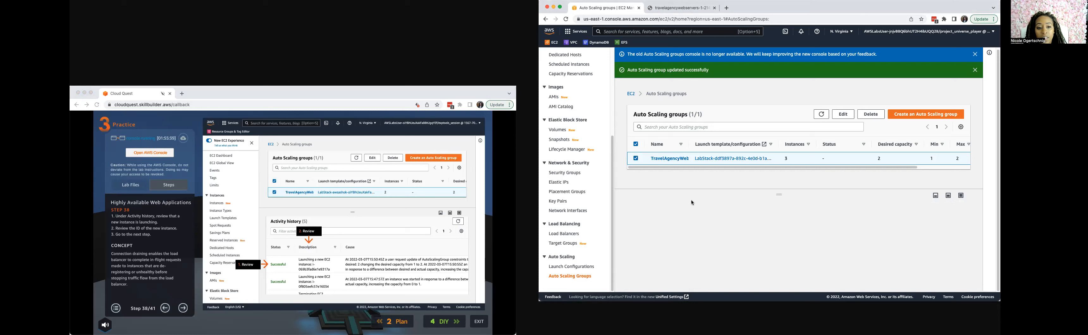
click(637, 159)
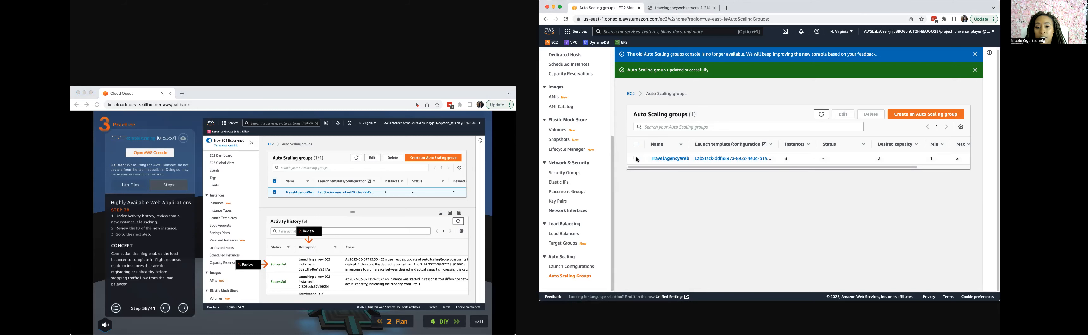
click(636, 159)
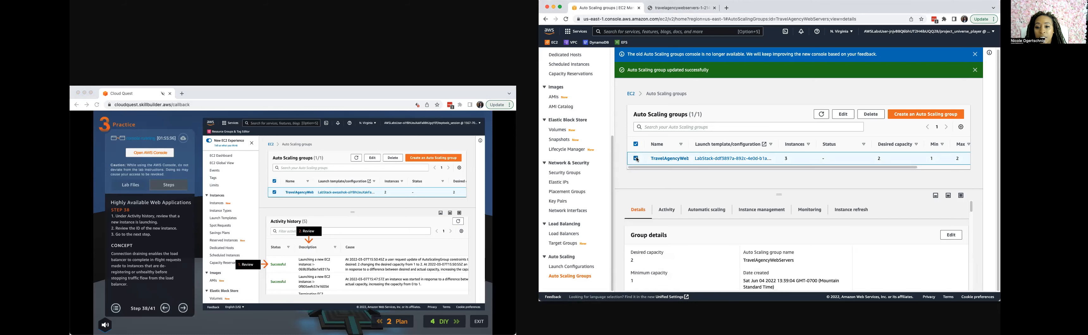
click(667, 210)
scroll(691, 256, down, 5)
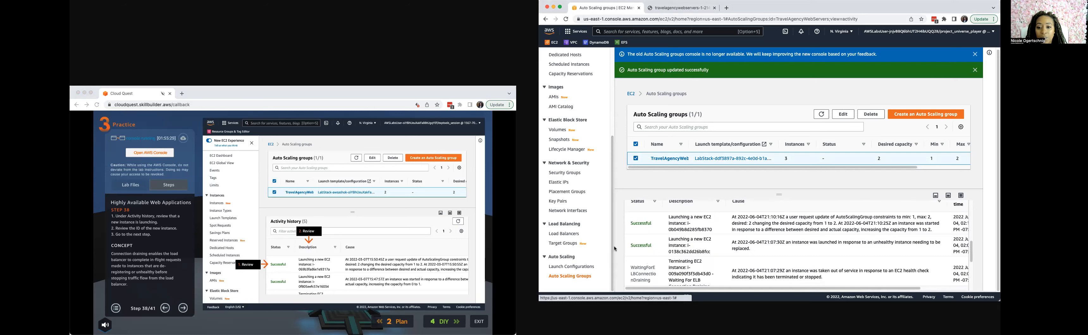
click(183, 310)
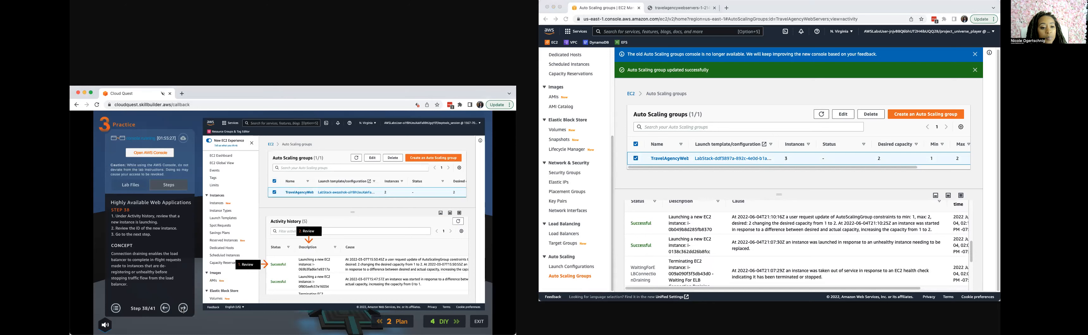
Advance the guide to step 39, open the EC2 instances list and widen its Name column to show full instance names.
click(183, 310)
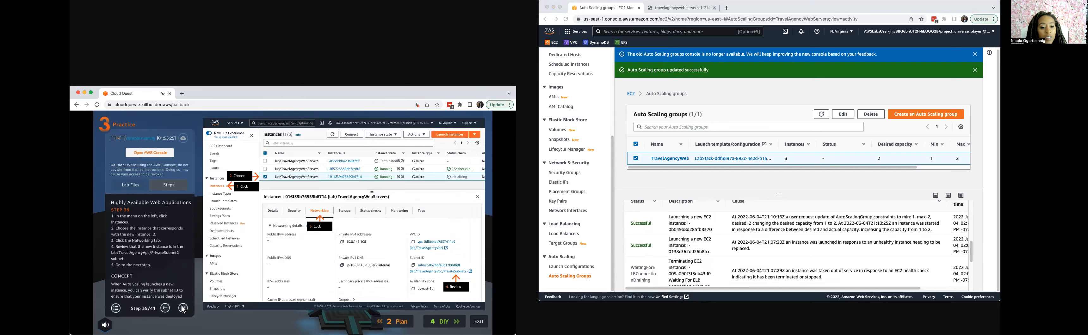
click(164, 309)
click(183, 310)
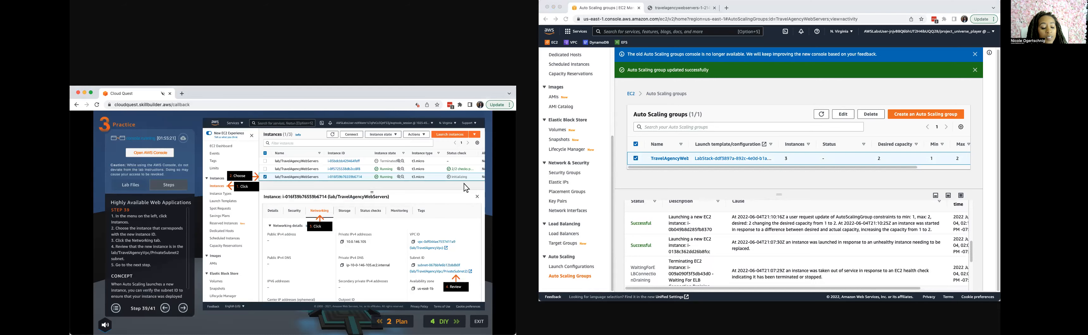
scroll(562, 140, up, 4)
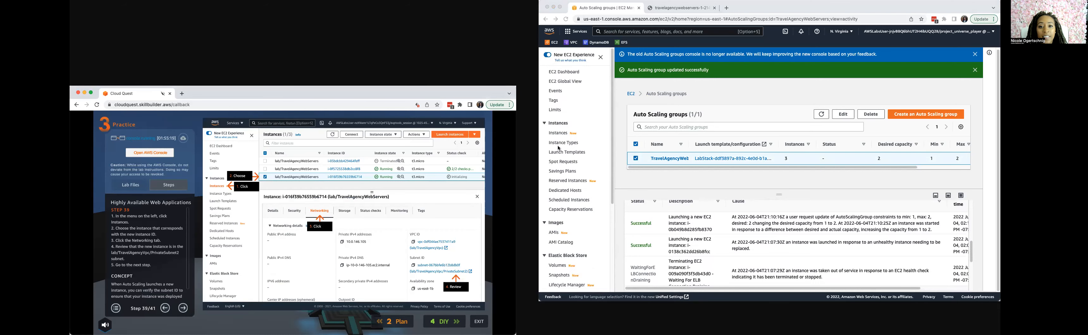
click(558, 133)
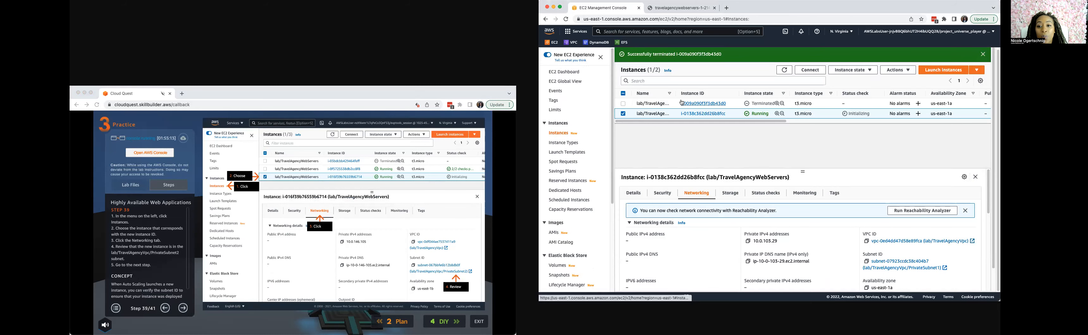
drag(675, 94, 700, 94)
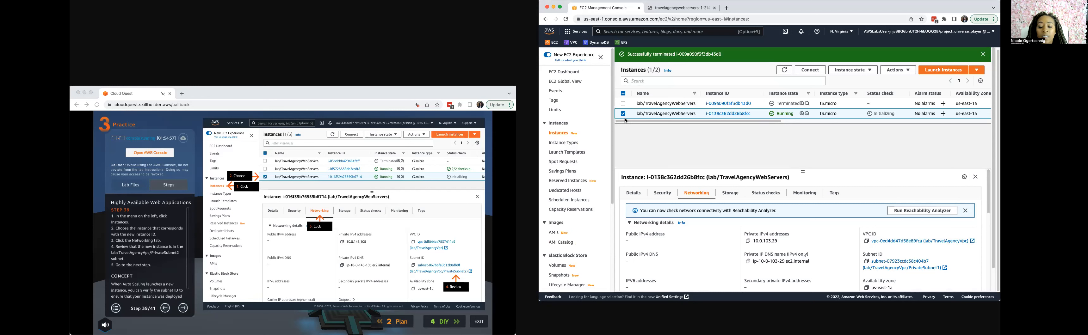
Review the networking details of the running lab/TravelAgencyWebServers instance and open its subnet in a separate tab.
scroll(630, 113, down, 2)
scroll(631, 112, up, 2)
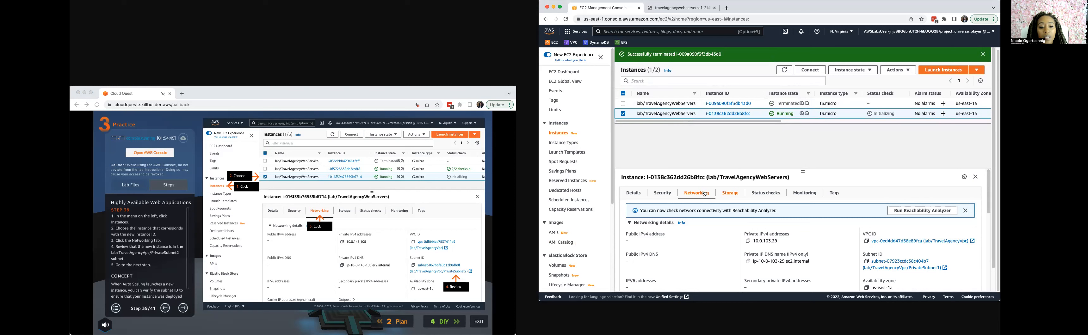
scroll(931, 236, down, 2)
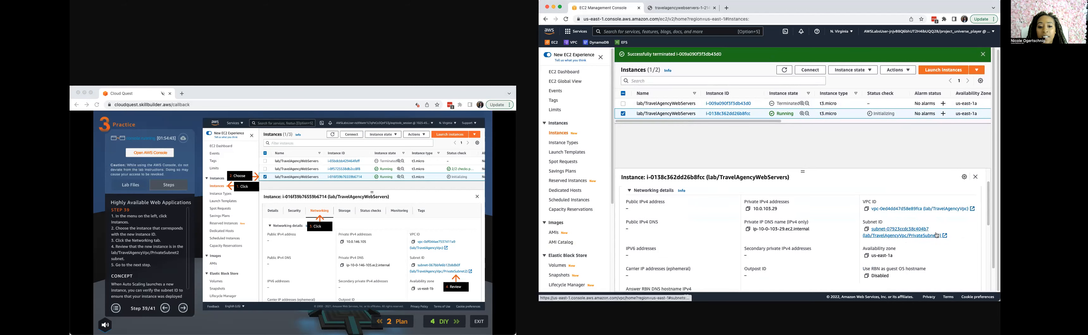
click(892, 235)
click(605, 8)
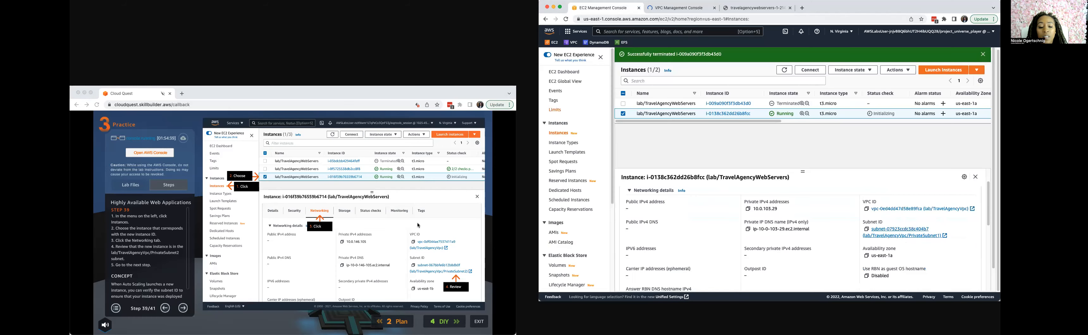
Advance the guide to step 40 and check the opened subnet page, returning to the instance's networking details.
click(174, 310)
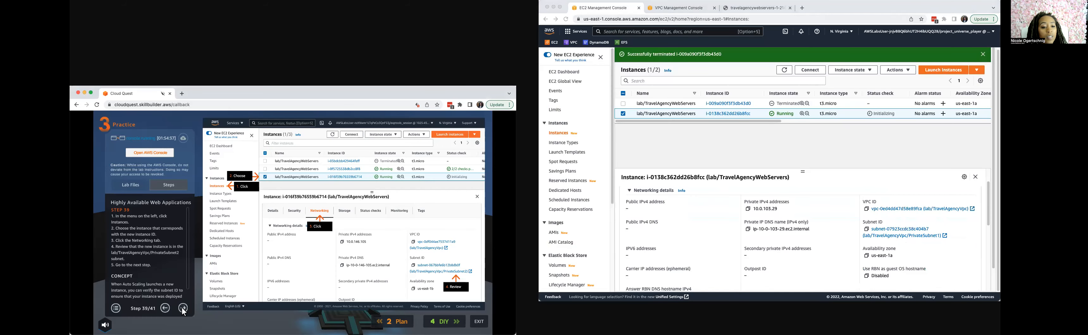
click(183, 311)
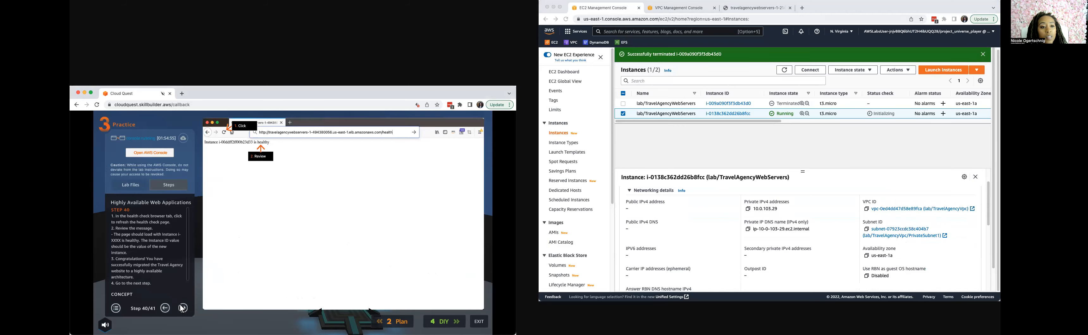
click(685, 9)
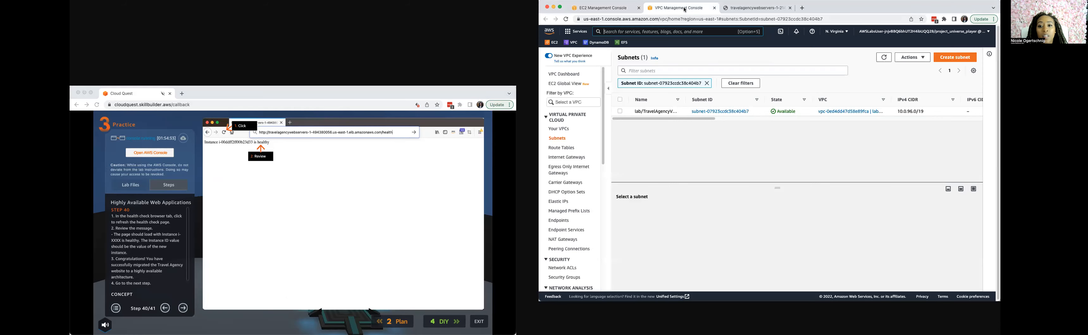
click(608, 8)
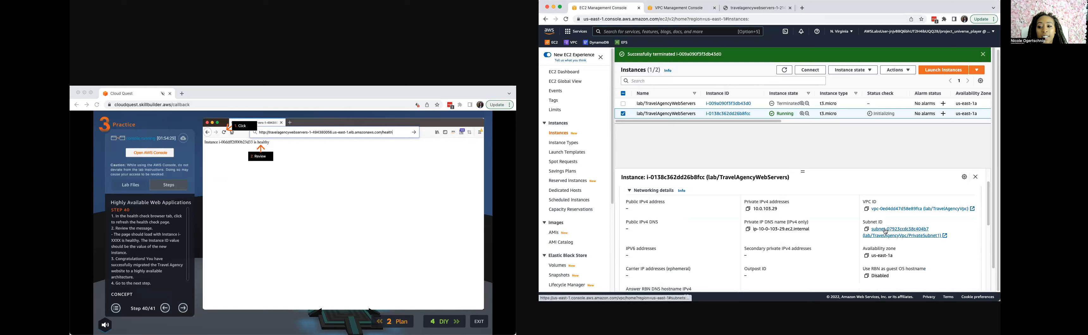
Finish the practice guide at step 41, open the DIY section and display the Auto Scaling groups list.
click(188, 310)
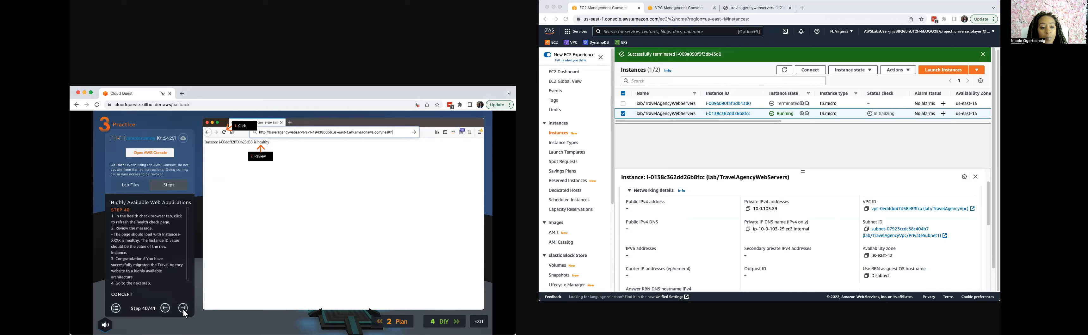
click(183, 309)
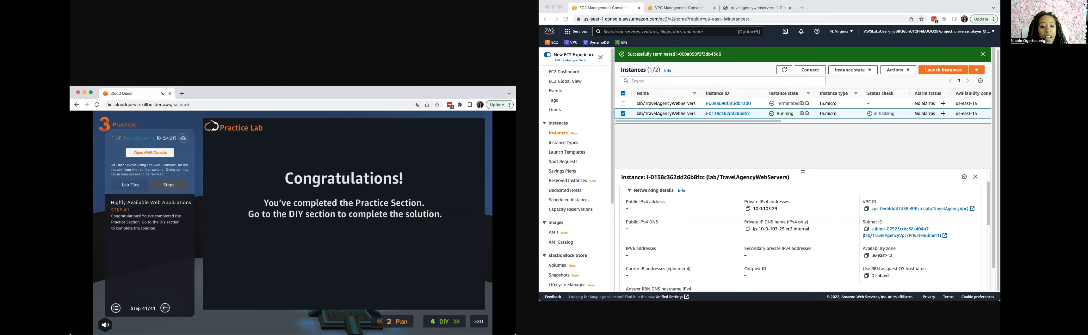
click(454, 324)
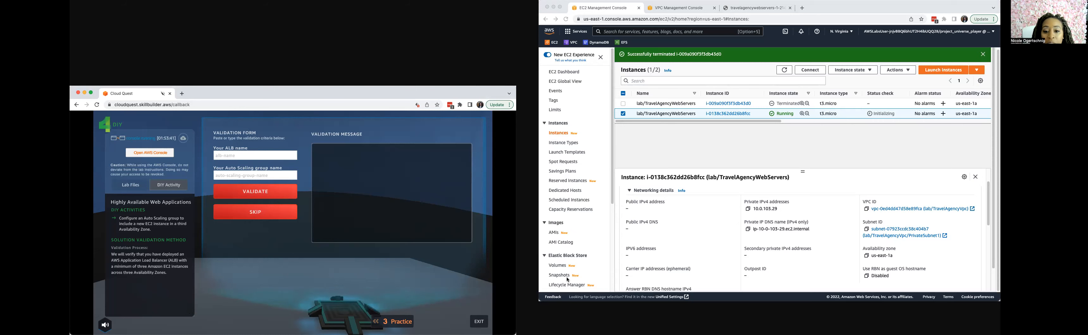
scroll(564, 220, down, 5)
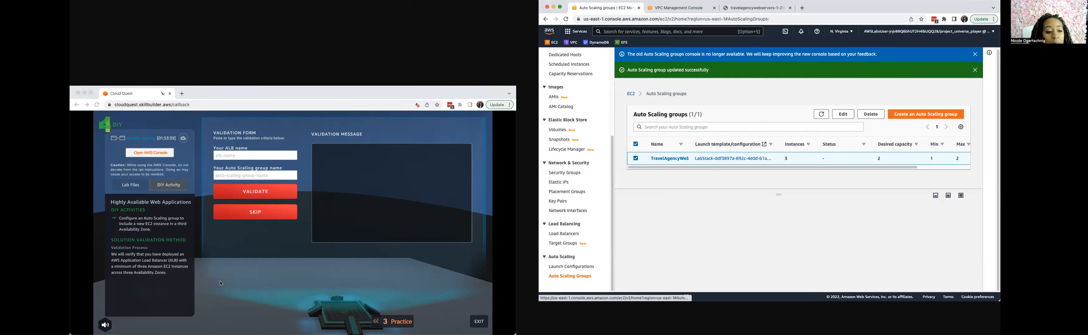
Return to the Practice section and page through the guide to step 26 for the Auto Scaling group network-editing instructions.
click(441, 316)
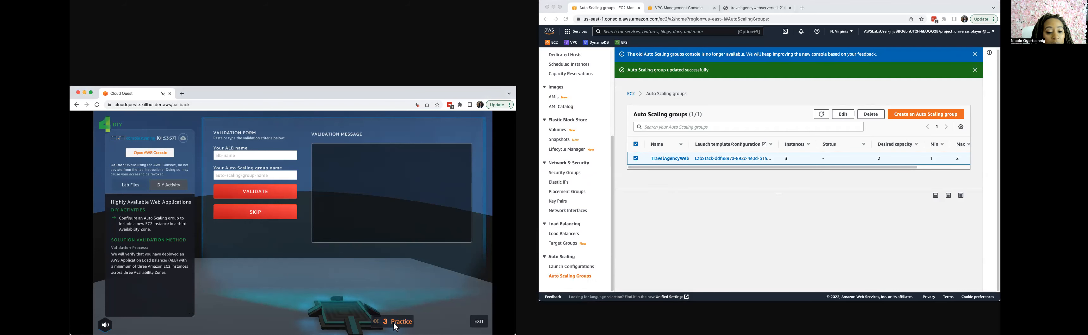
click(382, 324)
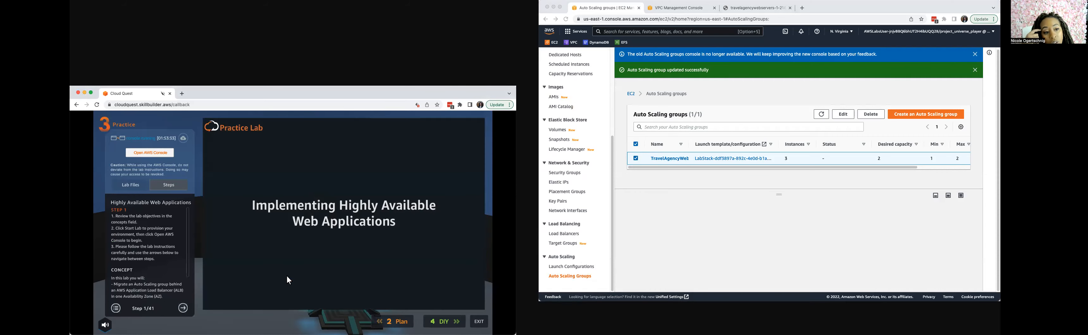
click(184, 309)
click(183, 308)
click(183, 309)
click(183, 309)
click(184, 309)
click(183, 309)
click(183, 309)
click(183, 309)
click(183, 309)
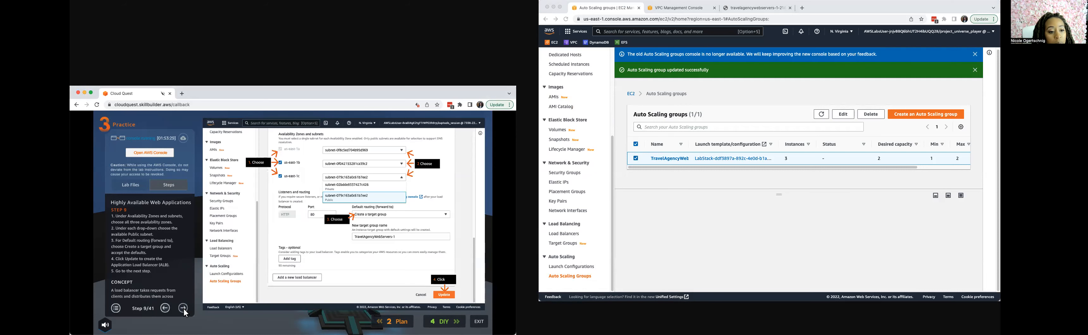
click(183, 308)
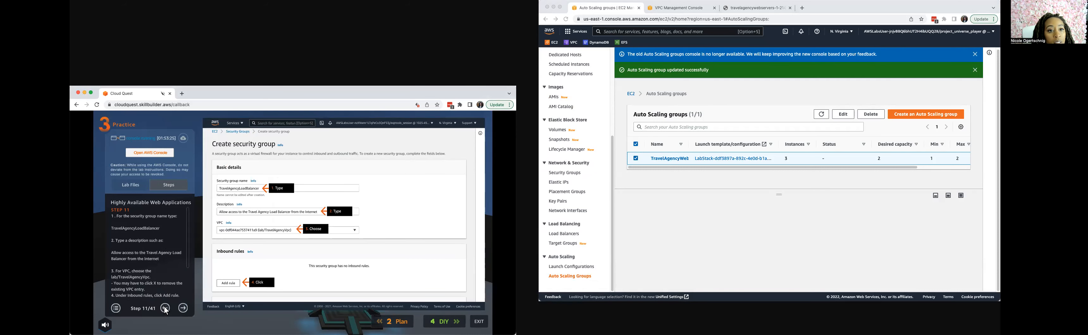
click(165, 308)
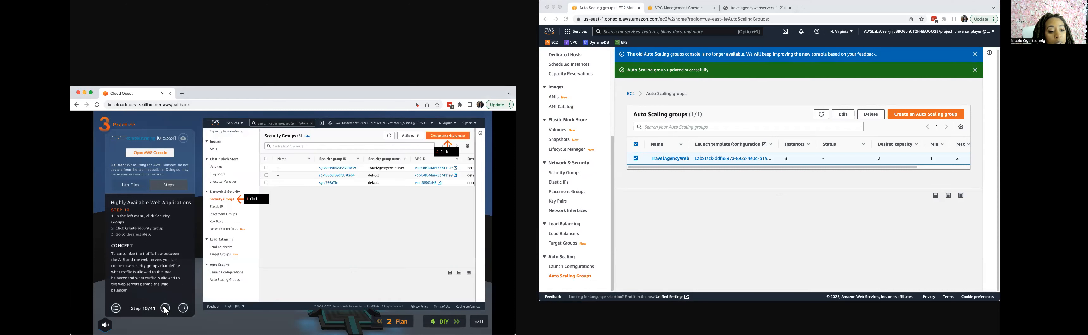
click(183, 309)
click(183, 309)
click(183, 308)
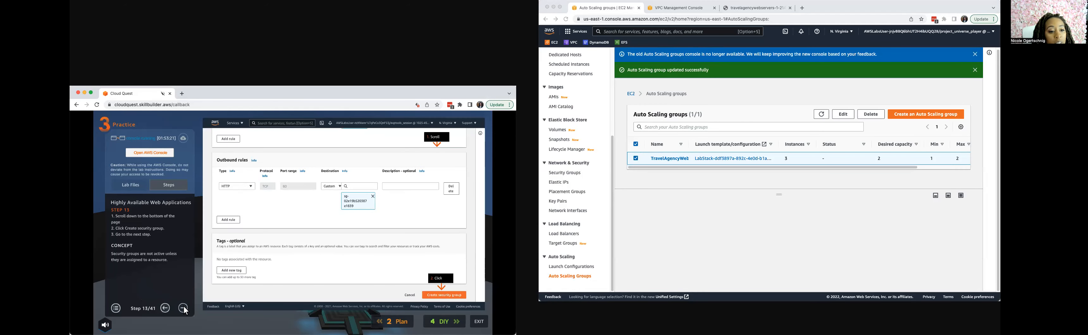
click(183, 309)
click(184, 309)
click(183, 309)
click(184, 309)
click(183, 309)
click(184, 309)
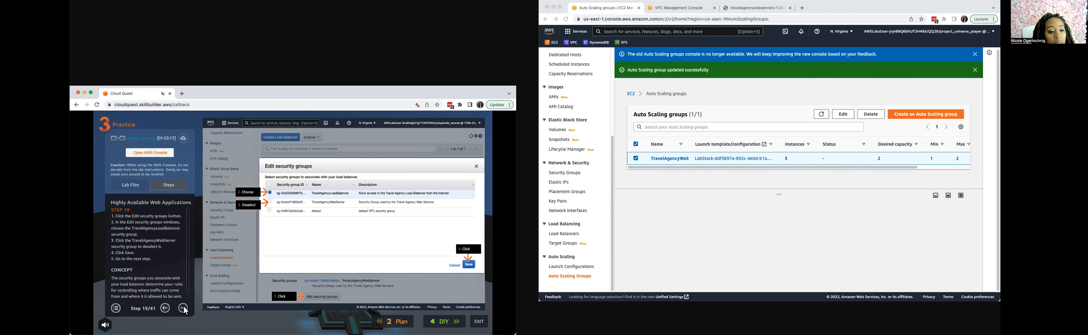
click(184, 309)
click(184, 309)
click(183, 309)
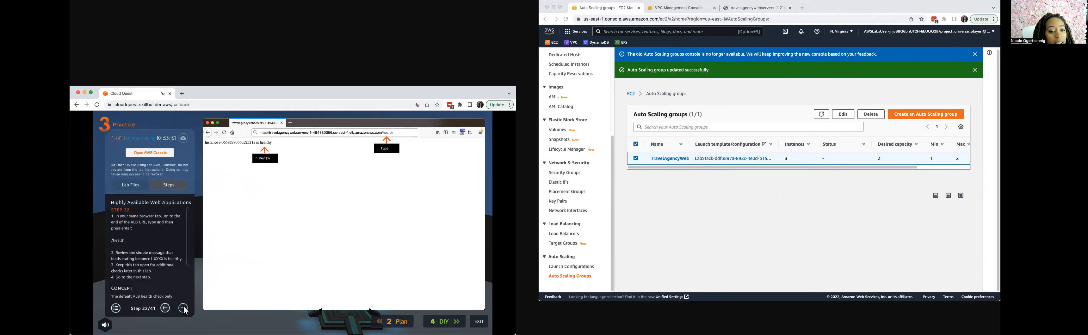
click(183, 308)
click(184, 309)
click(184, 308)
click(183, 309)
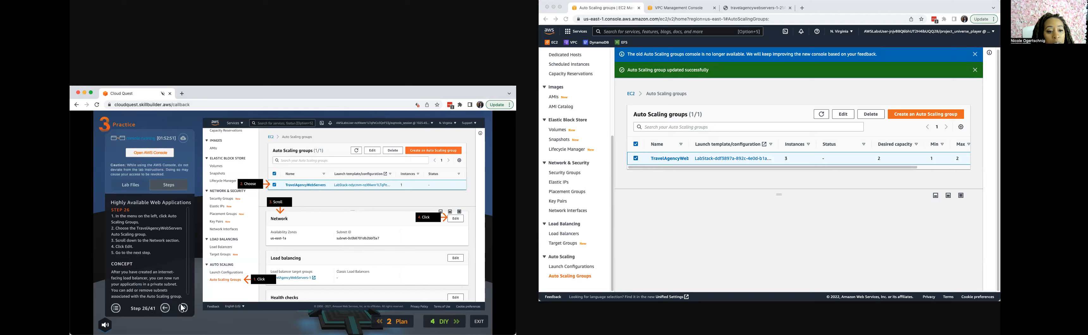
Reselect the TravelAgencyWebServers Auto Scaling group and open its network settings for editing.
click(636, 158)
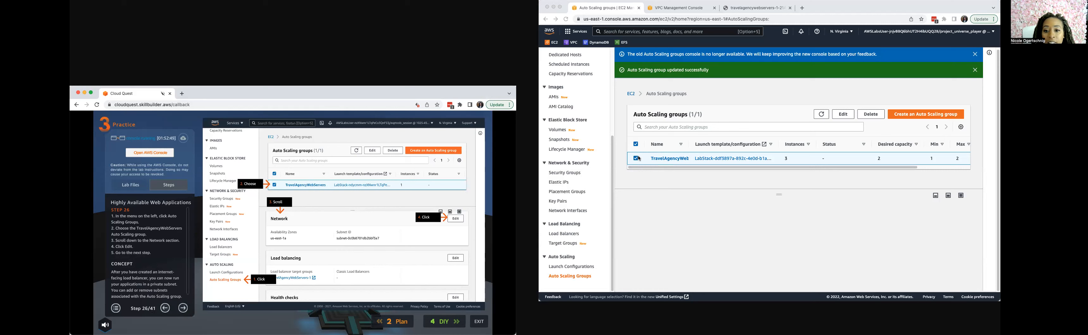
click(636, 159)
click(636, 158)
click(636, 158)
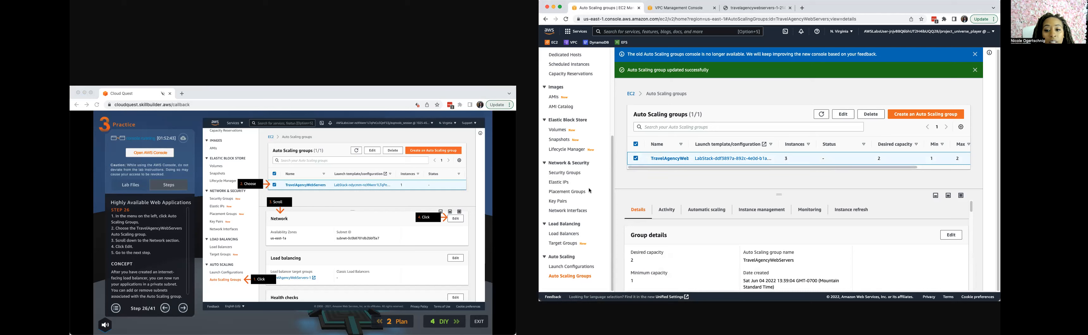
scroll(651, 238, down, 5)
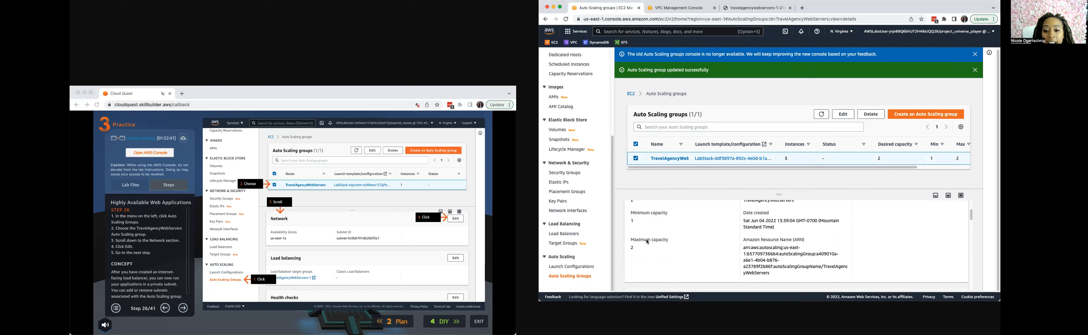
scroll(662, 262, down, 5)
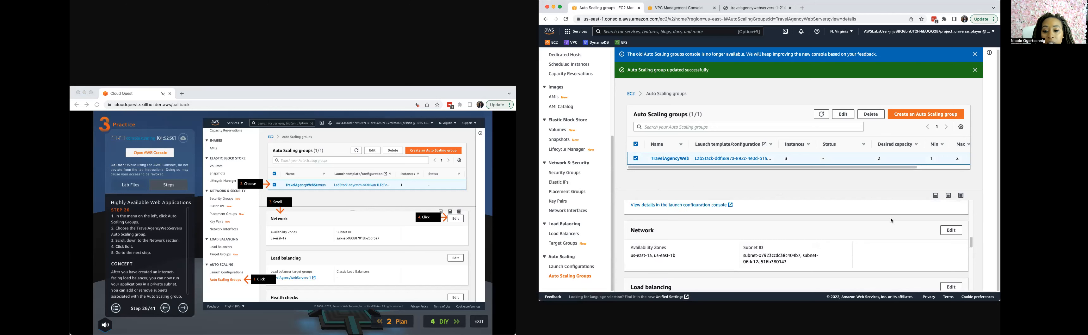
click(951, 230)
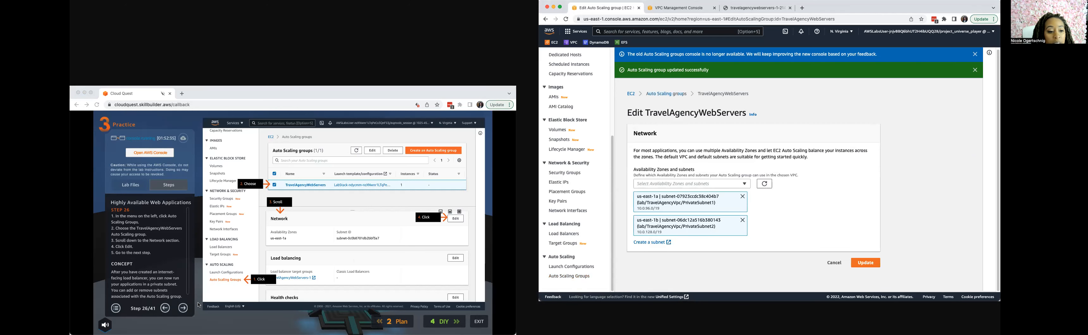
Following guide step 27, add the us-east-1c lab/TravelAgencyVpc/PrivateSubnet3 subnet to the TravelAgencyWebServers group and save the update.
click(183, 311)
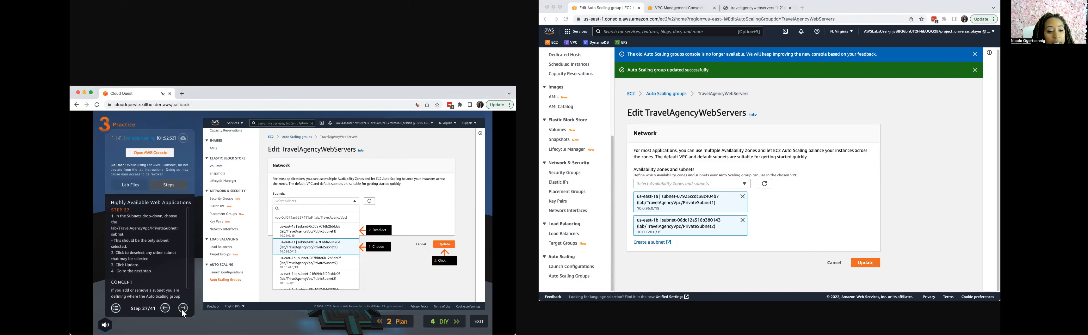
click(746, 183)
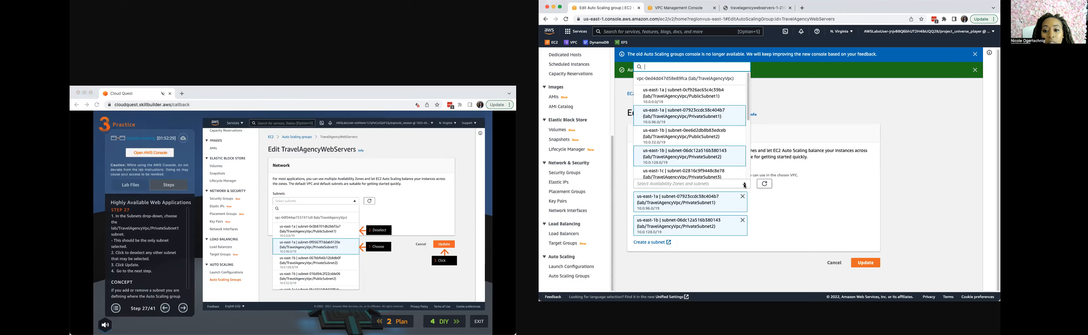
scroll(651, 167, down, 2)
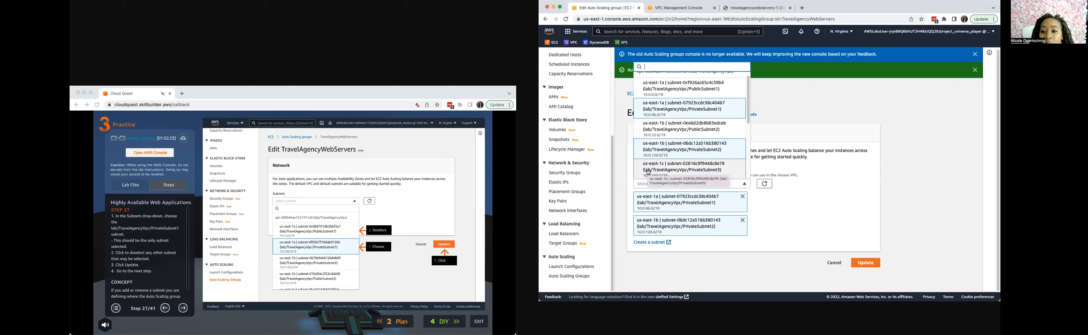
click(649, 173)
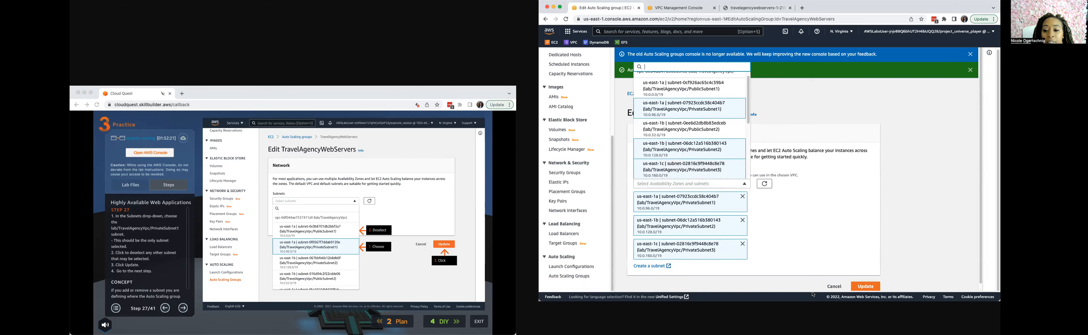
click(866, 287)
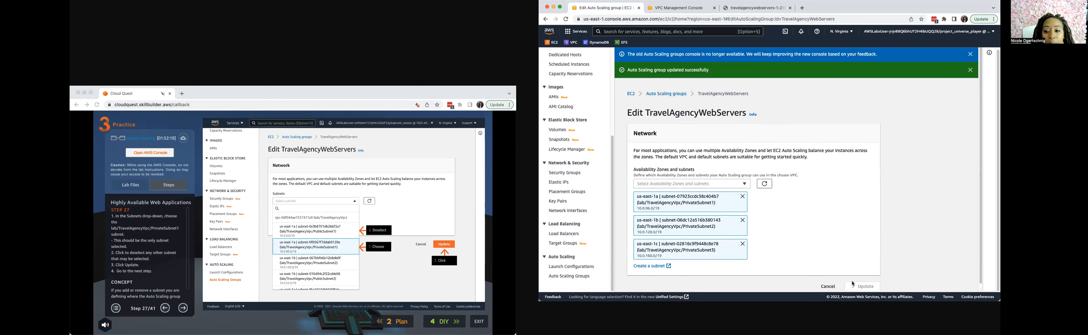
click(185, 310)
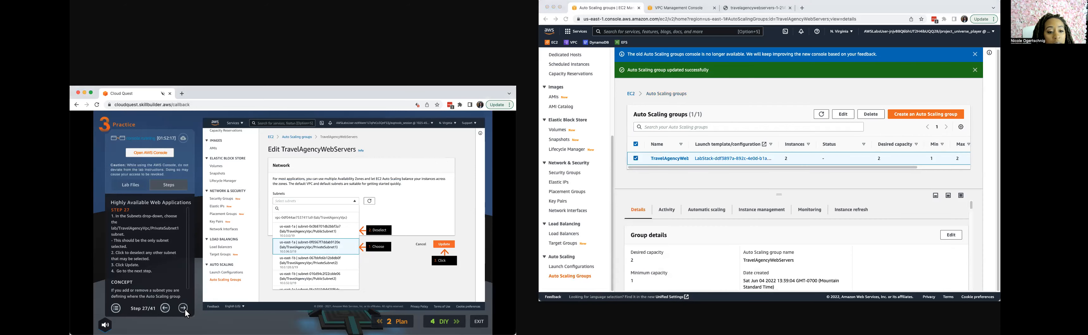
Advance the practice guide to step 28 and open the EC2 instances list.
click(185, 311)
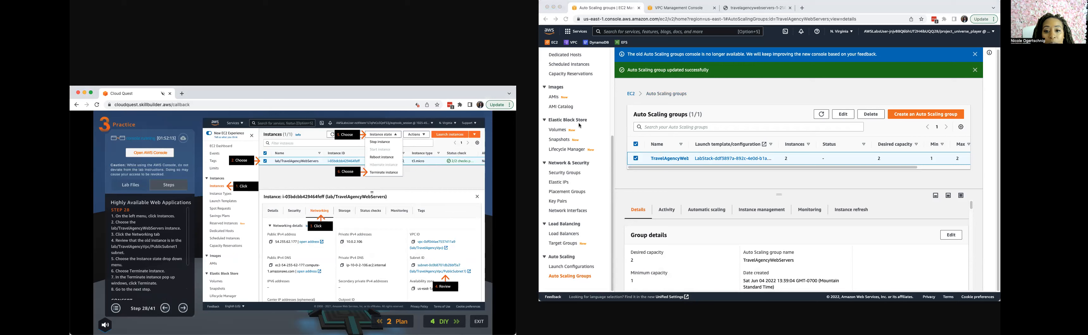
scroll(555, 190, up, 3)
scroll(554, 191, down, 3)
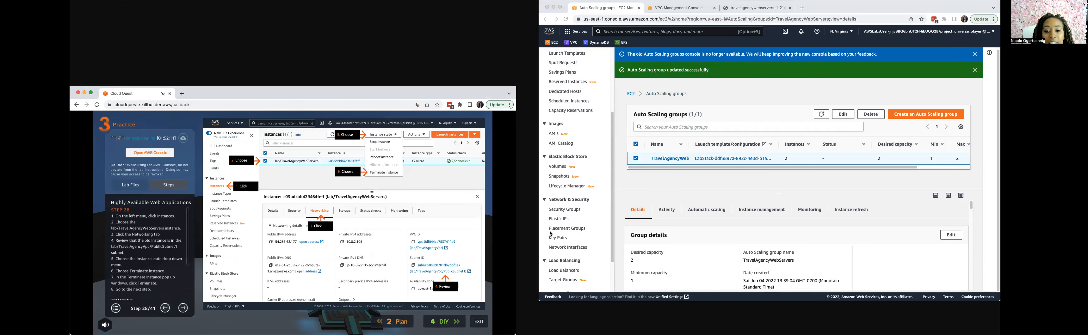
scroll(551, 238, up, 5)
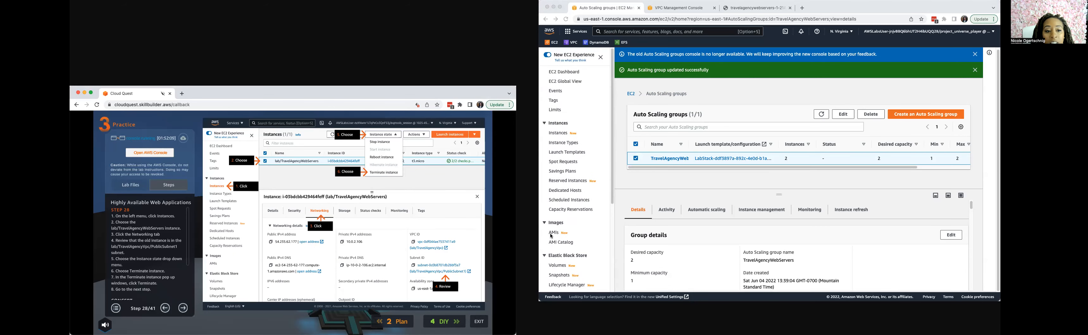
click(556, 133)
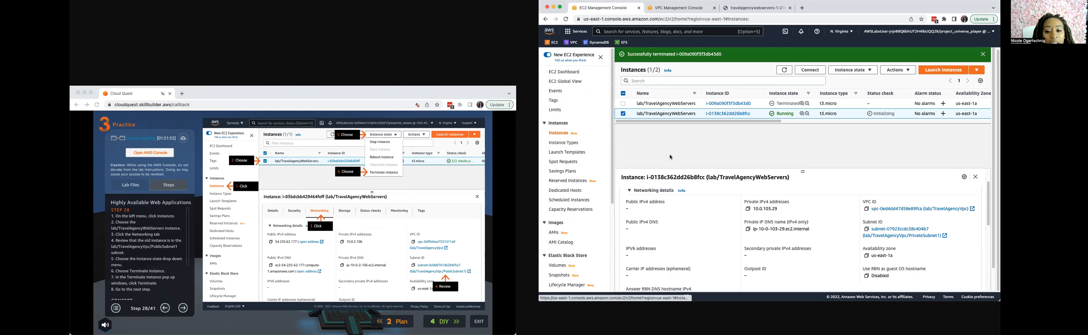
Review the networking details of the running TravelAgencyWebServers instance in us-east-1a, including its subnet, and compare them with the terminated instance.
click(623, 114)
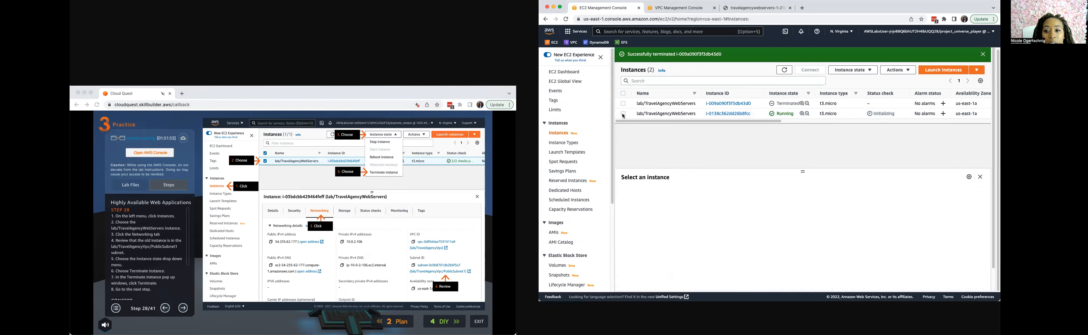
click(623, 114)
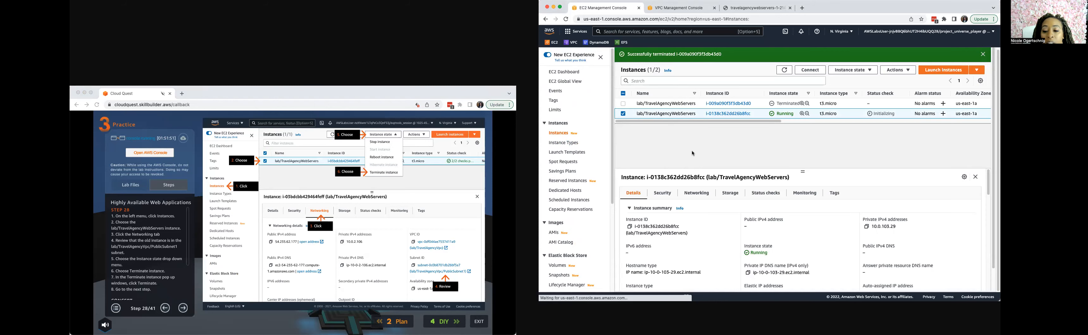
click(692, 194)
scroll(698, 238, down, 2)
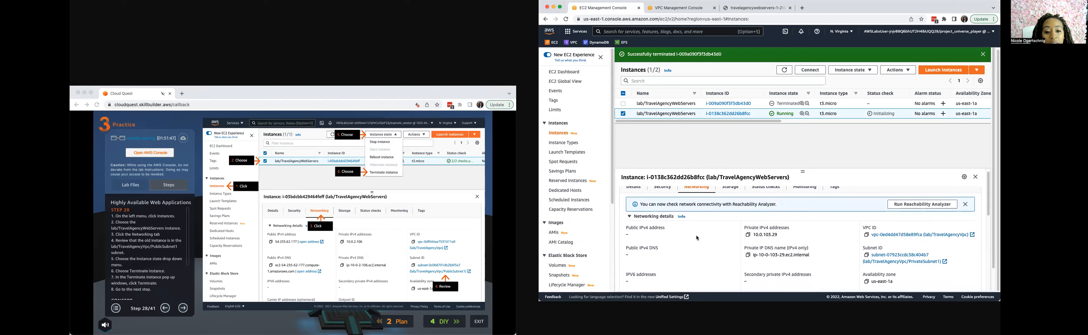
scroll(940, 247, down, 3)
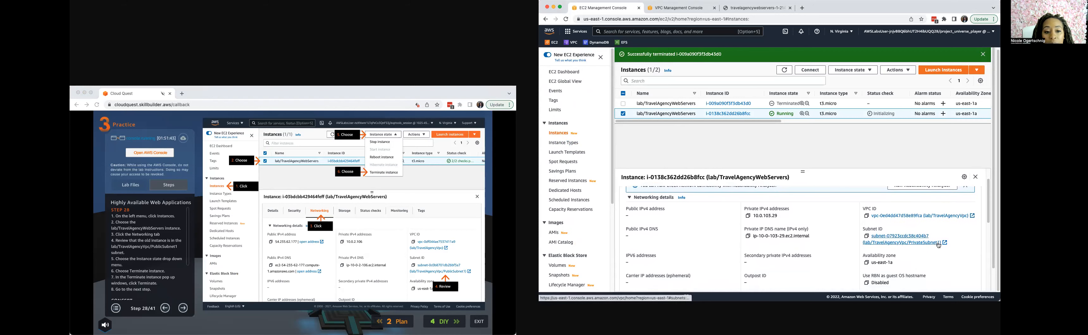
click(624, 104)
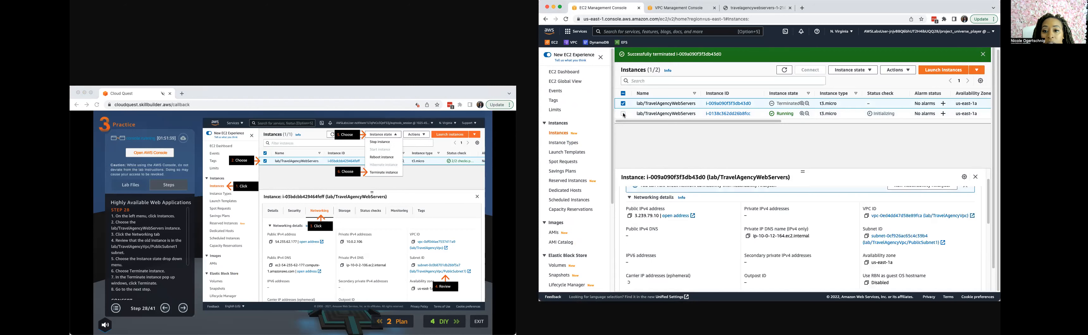
scroll(738, 256, up, 2)
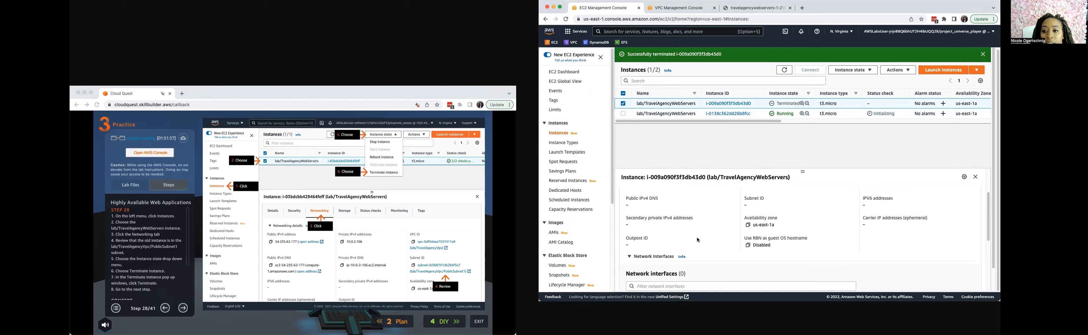
Select only the running us-east-1a TravelAgencyWebServers instance and terminate it.
click(624, 113)
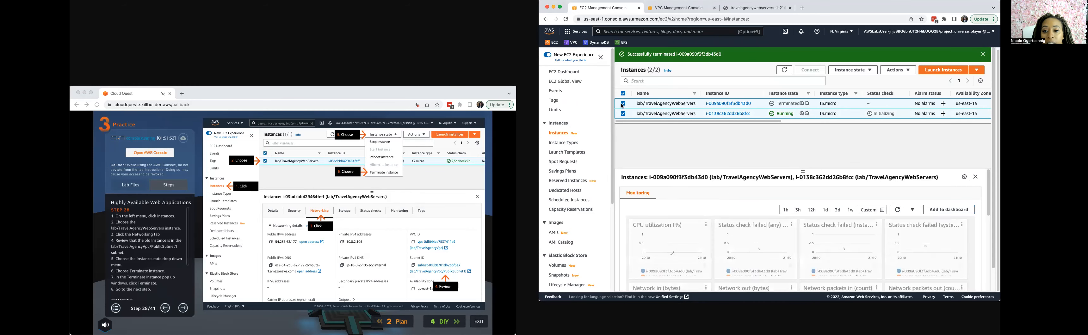
click(623, 104)
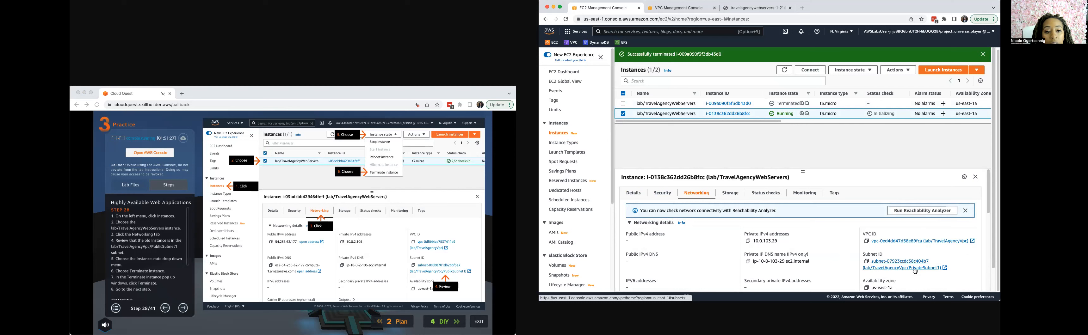
click(873, 71)
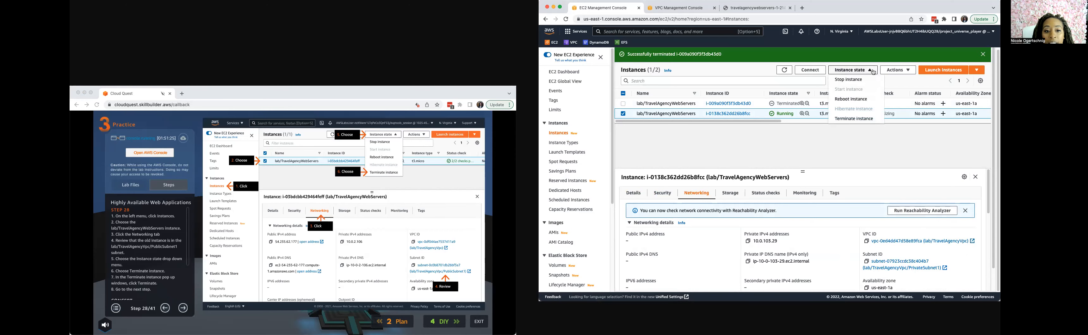
click(854, 119)
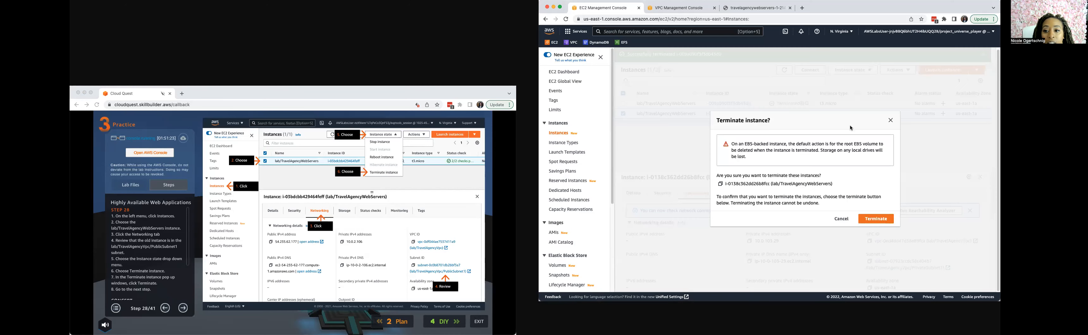
click(869, 220)
Advance the practice guide to step 29 and refresh the instances list to check for a newly launched instance.
click(187, 310)
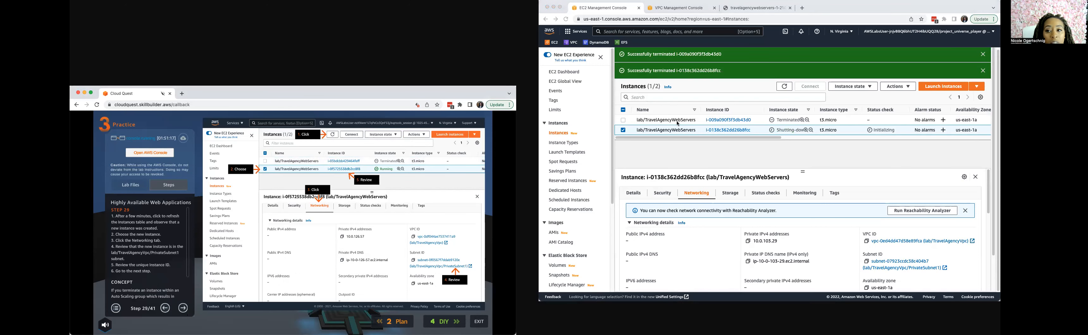
click(783, 87)
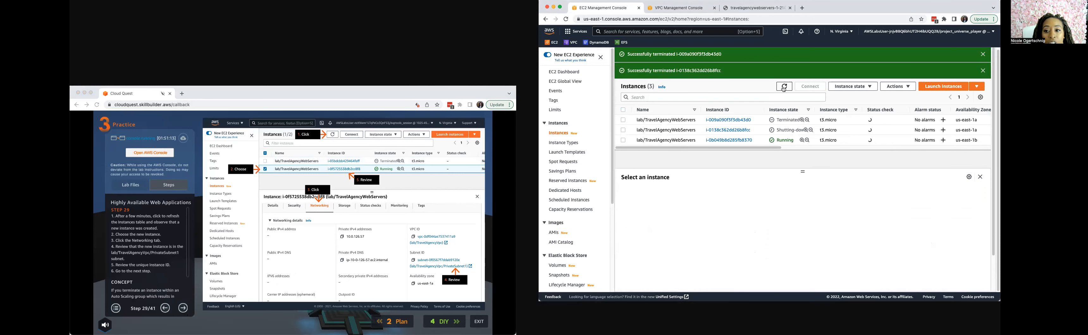
click(785, 88)
click(785, 87)
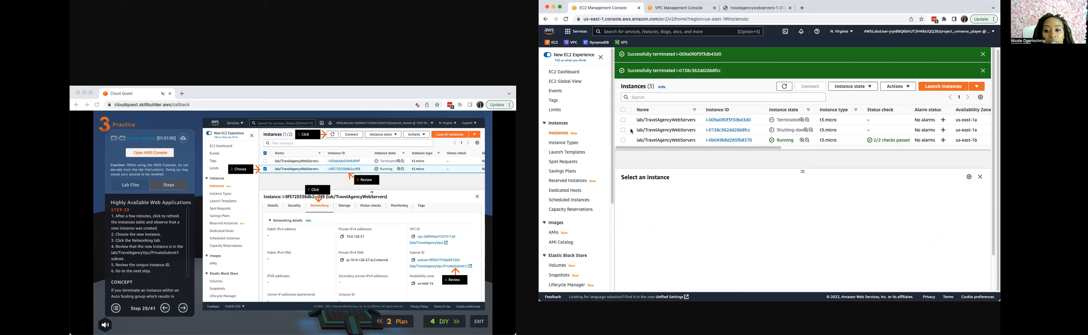
Select the running us-east-1b TravelAgencyWebServers instance and review its subnet in the networking details.
click(624, 140)
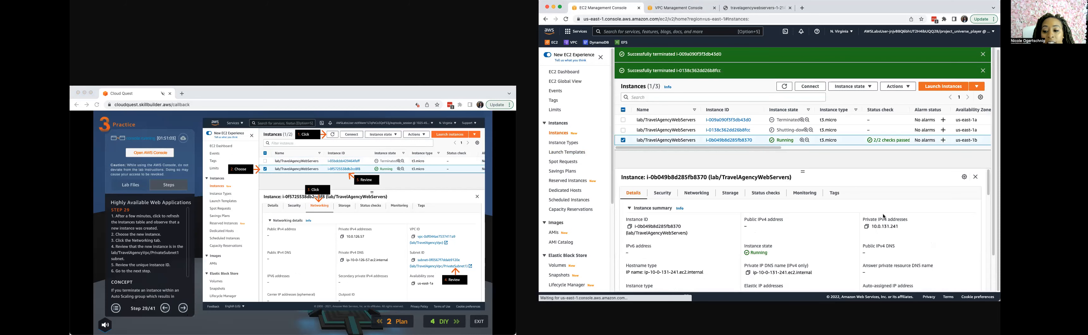
scroll(884, 217, down, 1)
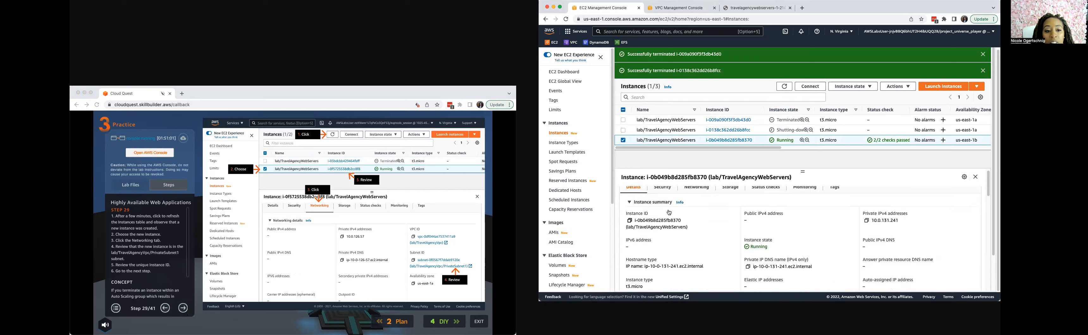
scroll(669, 213, up, 1)
click(697, 191)
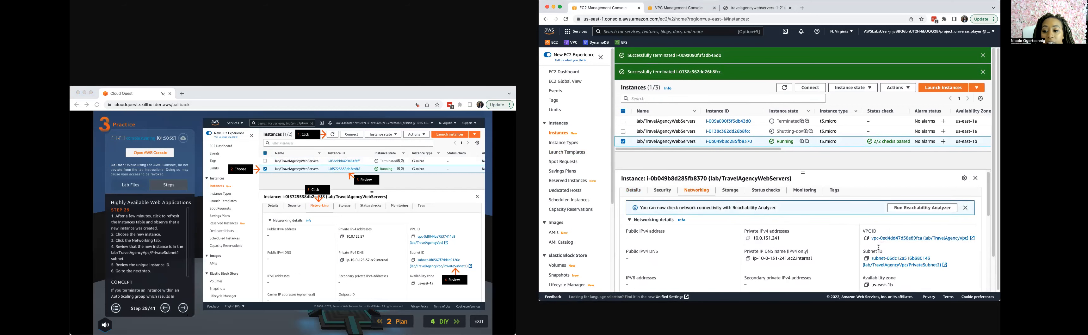
scroll(879, 248, down, 1)
Advance the practice guide to step 30 and open the Auto Scaling groups list.
click(183, 312)
click(184, 312)
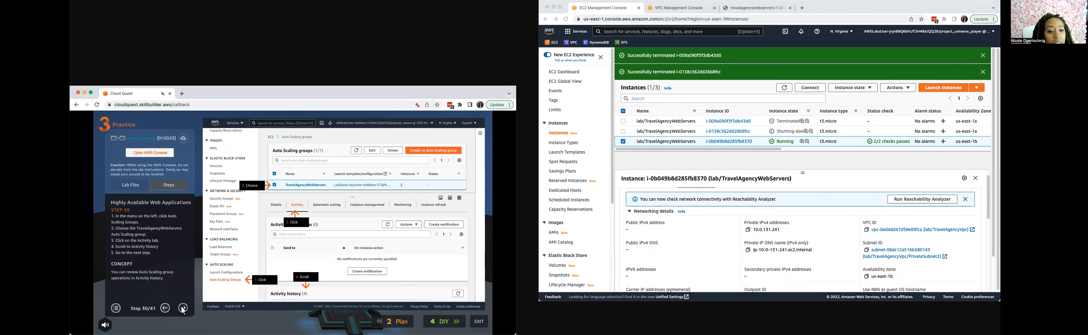
scroll(565, 254, down, 5)
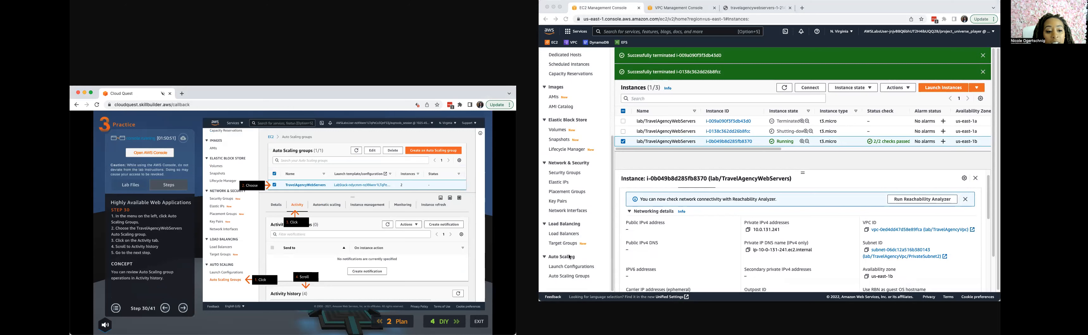
click(565, 277)
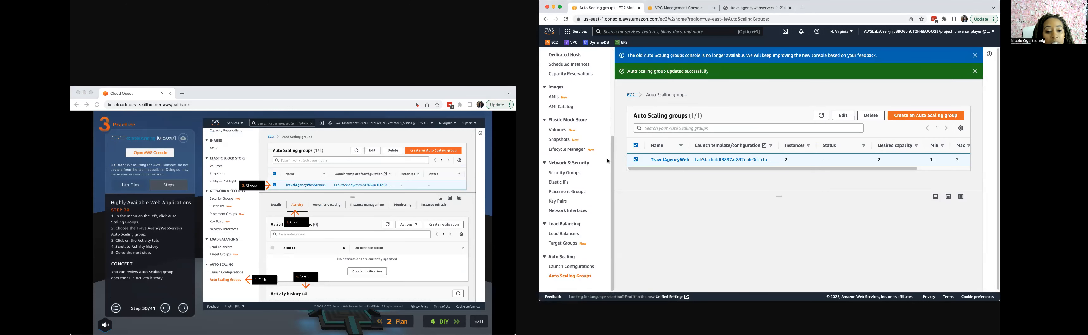
Reselect the TravelAgencyWebServers group and review its activity history for the instance terminations and launches.
click(635, 160)
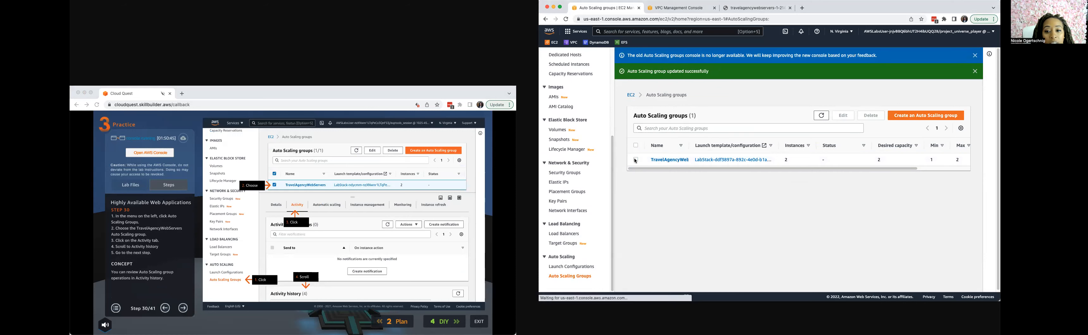
click(637, 160)
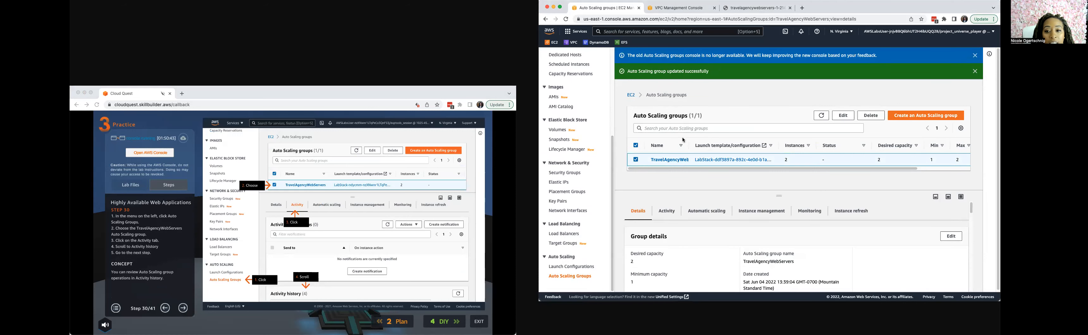
click(666, 211)
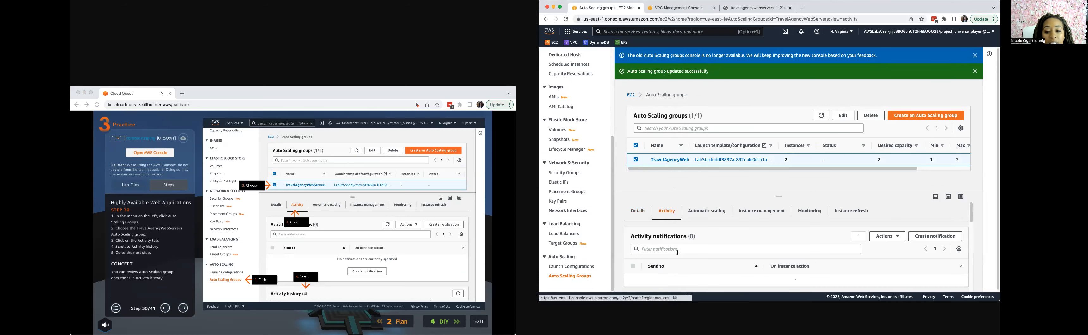
scroll(678, 252, down, 5)
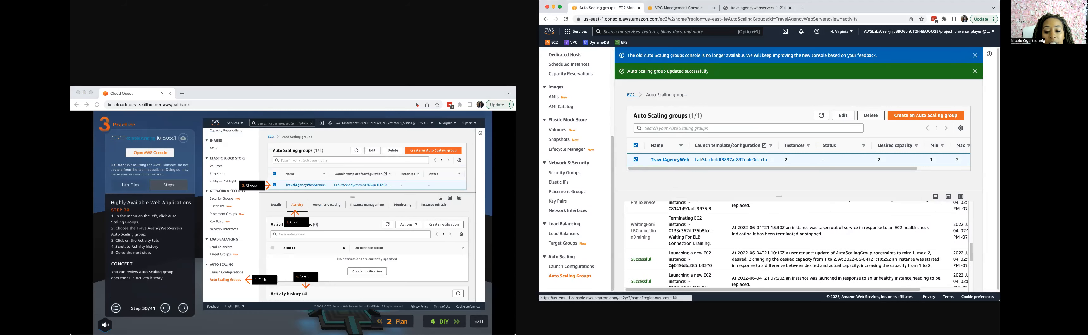
scroll(673, 268, down, 3)
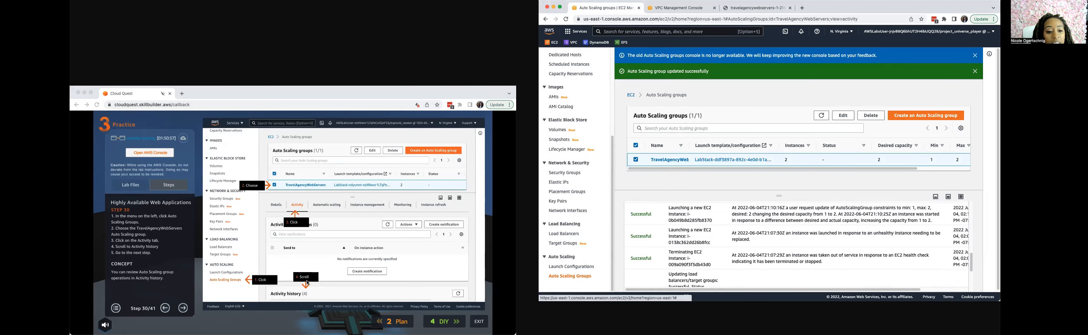
Page the practice guide forward to step 33, the Auto Scaling group network-editing instructions.
click(184, 309)
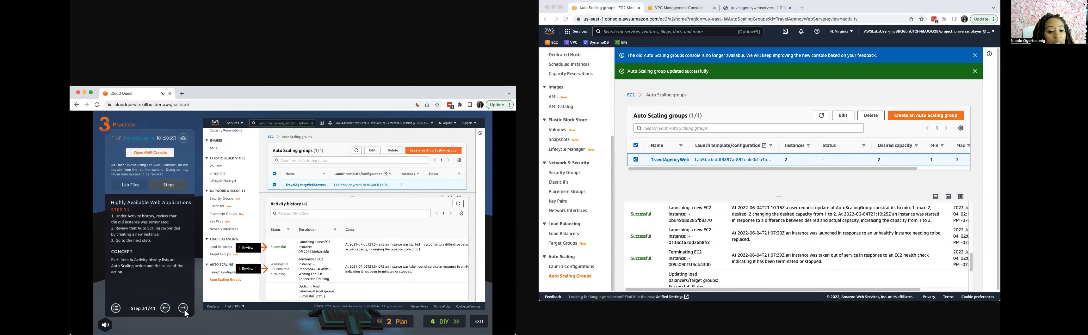
click(184, 309)
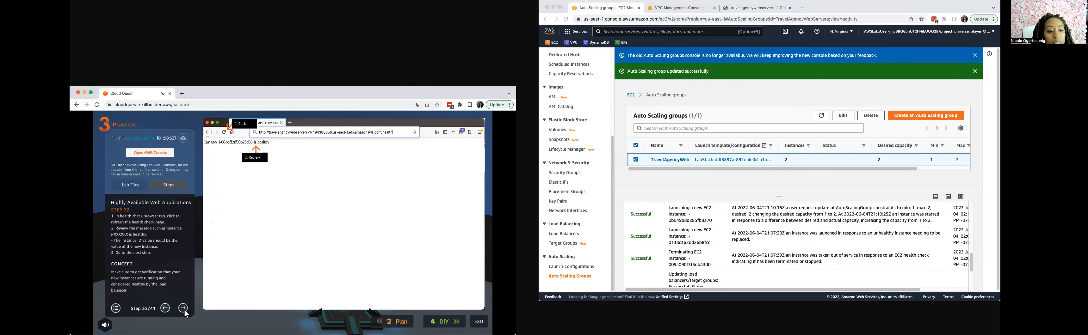
click(184, 309)
click(183, 309)
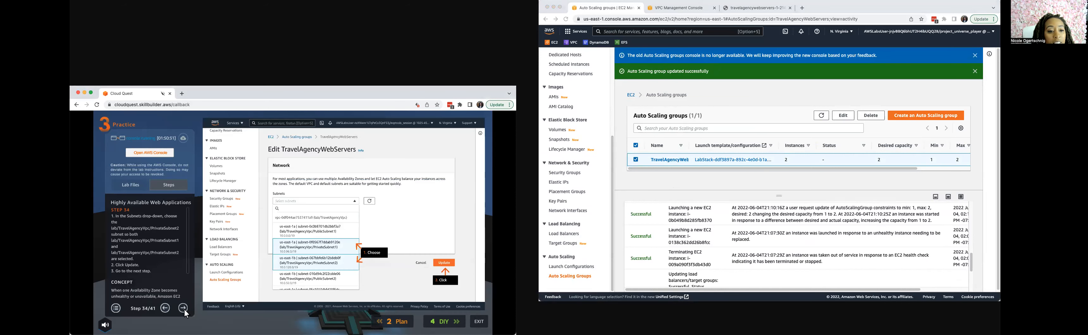
click(165, 308)
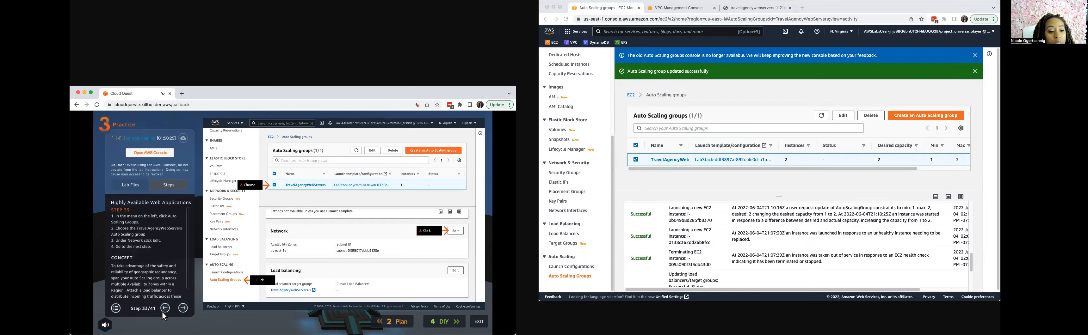
Reopen the Auto Scaling groups list, reselect TravelAgencyWebServers and check the Availability Zones and subnets in its network details.
click(568, 276)
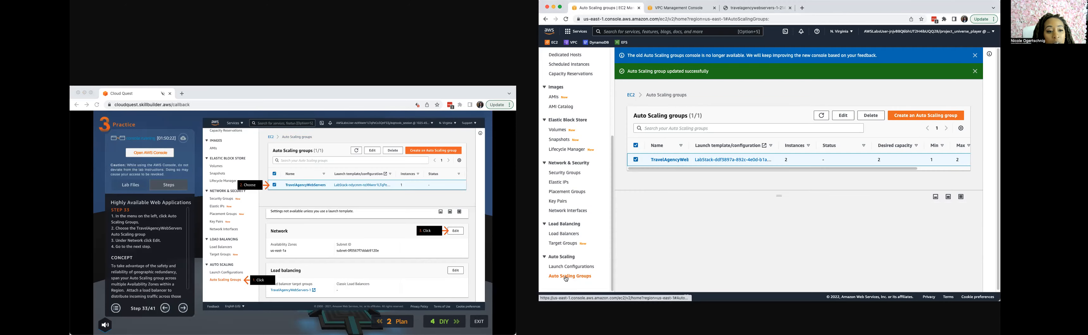
click(636, 159)
click(636, 160)
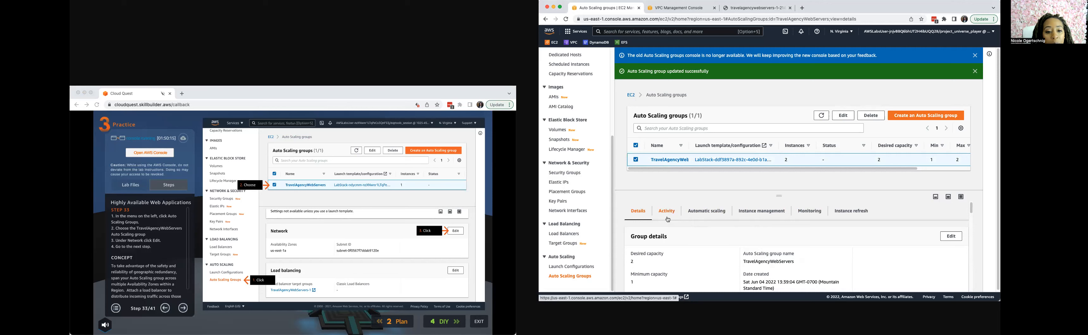
scroll(669, 233, down, 10)
scroll(677, 240, down, 5)
scroll(705, 246, up, 2)
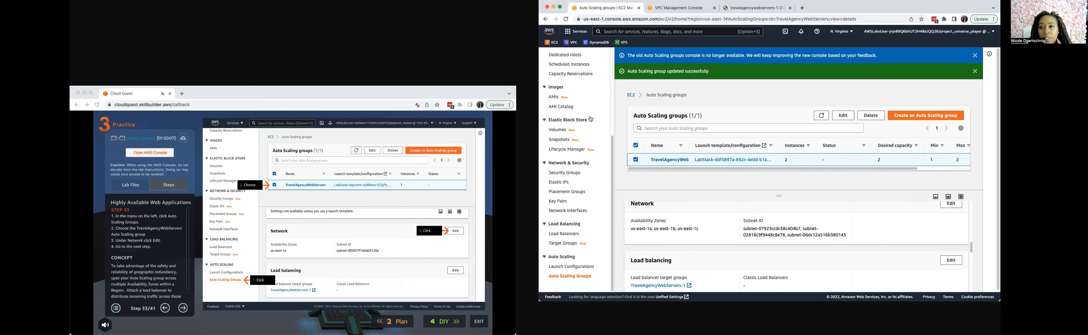
Advance the lab to the DIY stage and open the TravelAgencyWebServers Auto Scaling group's full details page.
click(449, 323)
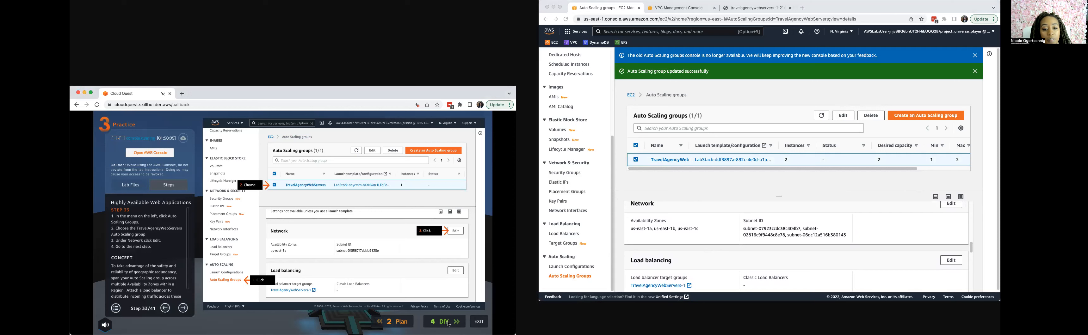
click(441, 326)
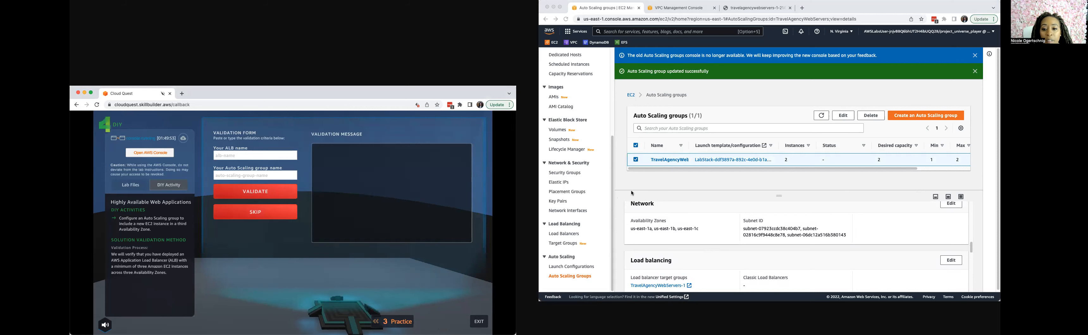
scroll(660, 262, down, 2)
click(587, 278)
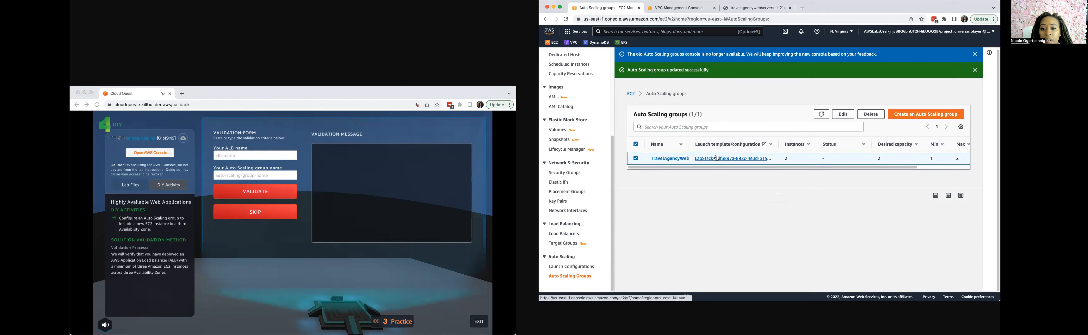
drag(689, 145, 734, 145)
click(695, 160)
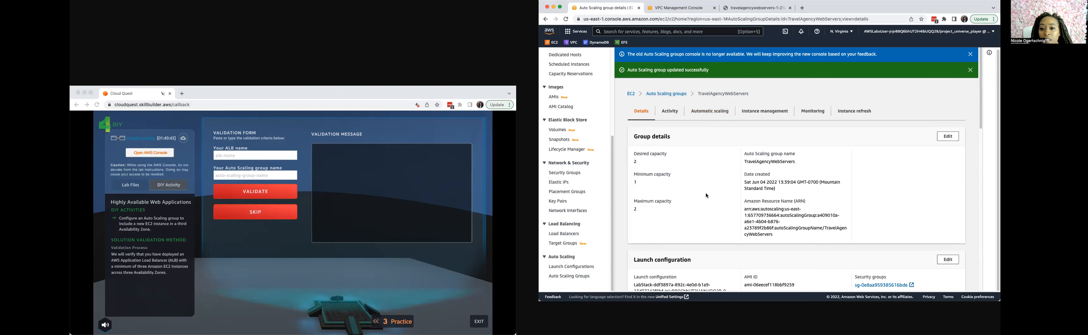
Review the Auto Scaling group's capacity, launch configuration, network, load balancing, advanced configuration and tag details.
scroll(663, 219, down, 3)
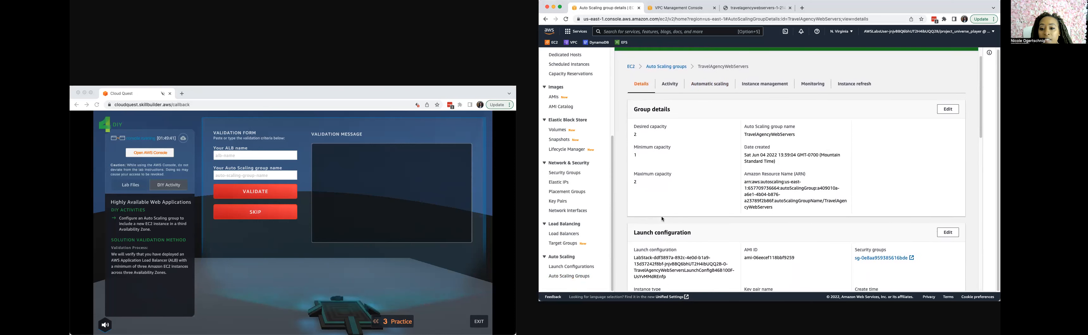
scroll(671, 246, down, 1)
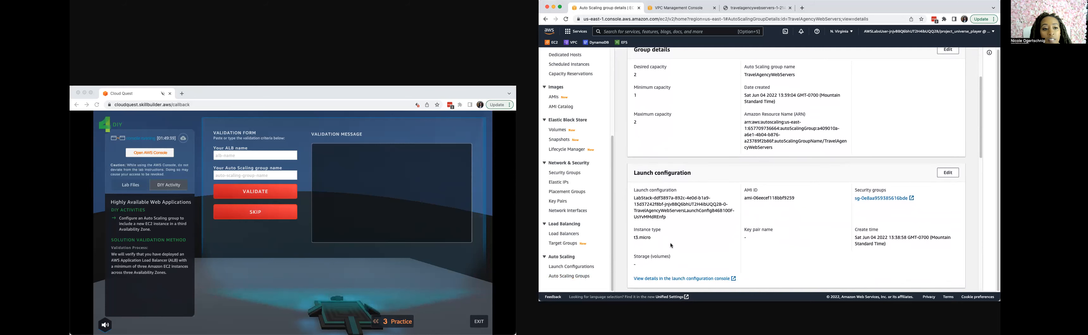
scroll(670, 244, down, 4)
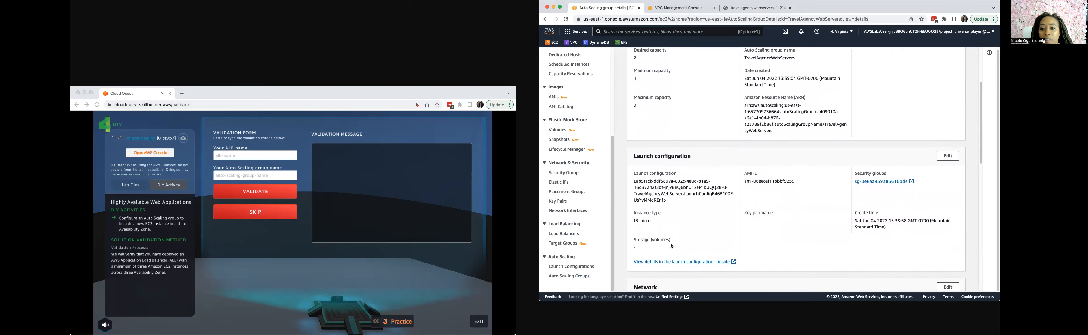
scroll(671, 244, down, 5)
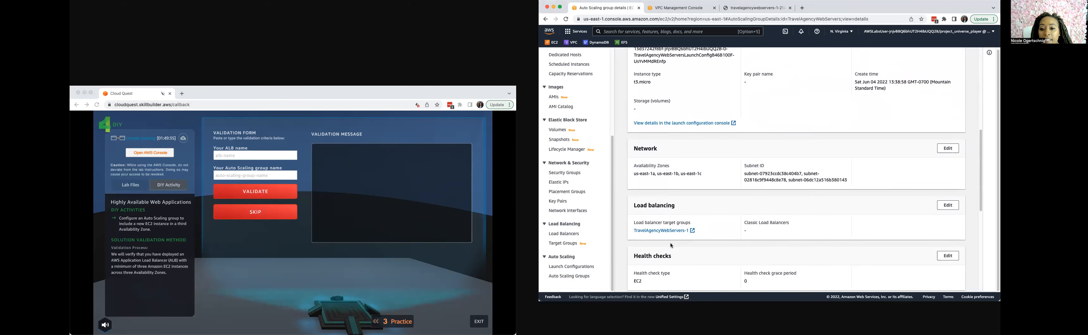
scroll(670, 243, down, 7)
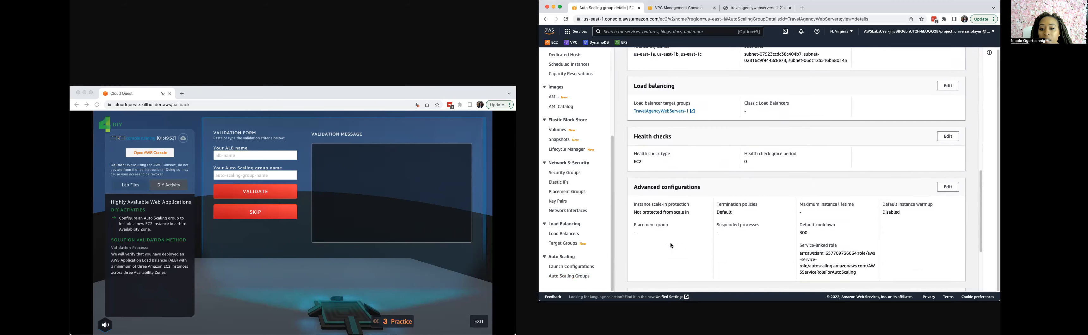
scroll(671, 245, up, 12)
scroll(671, 245, down, 13)
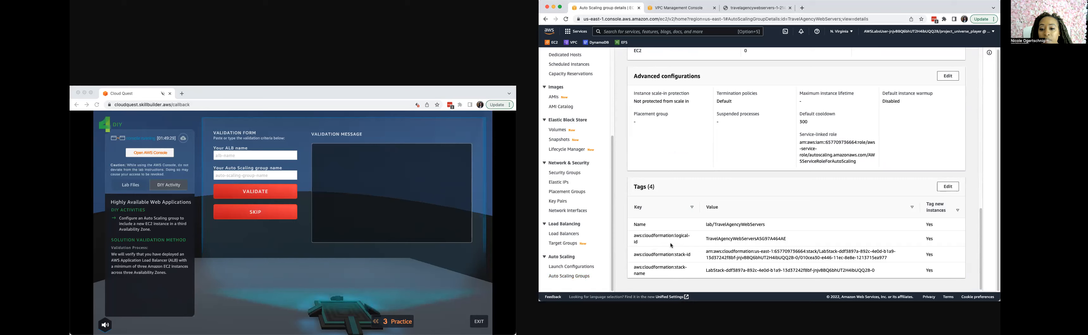
scroll(670, 242, up, 13)
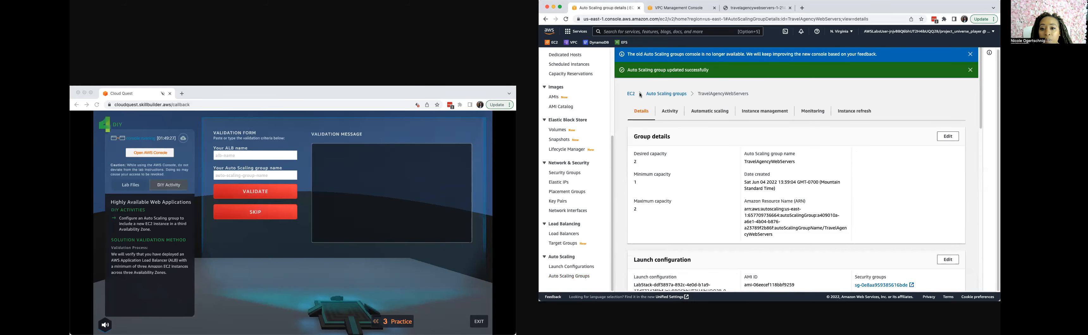
Return to the Auto Scaling groups list and copy the name TravelAgencyWebServers into the validation form's Auto Scaling group name.
click(658, 95)
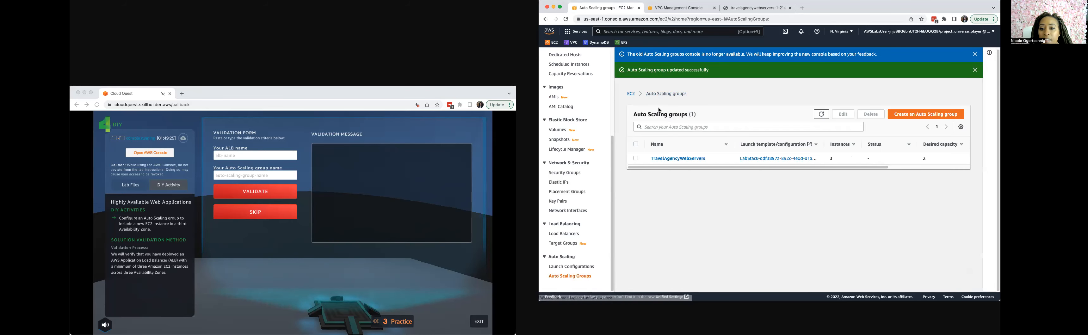
drag(707, 159, 647, 163)
key(super+c)
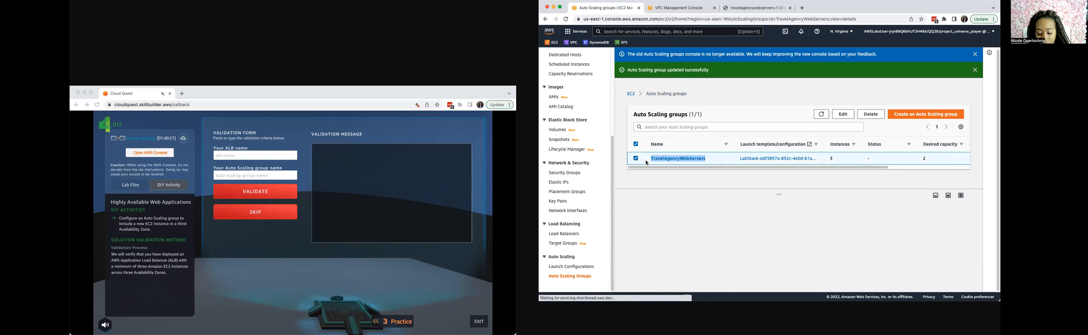
click(280, 177)
key(super+v)
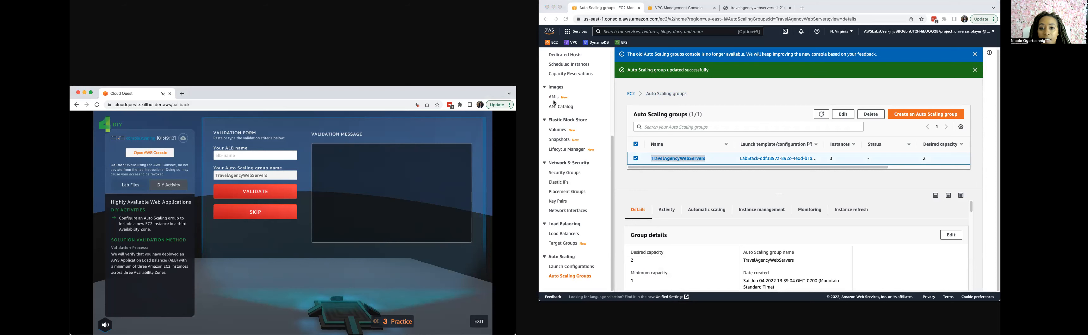
Try validating the DIY activity with the running instance's name, lab/TravelAgencyWebServers, as the ALB name.
scroll(559, 157, up, 5)
click(556, 135)
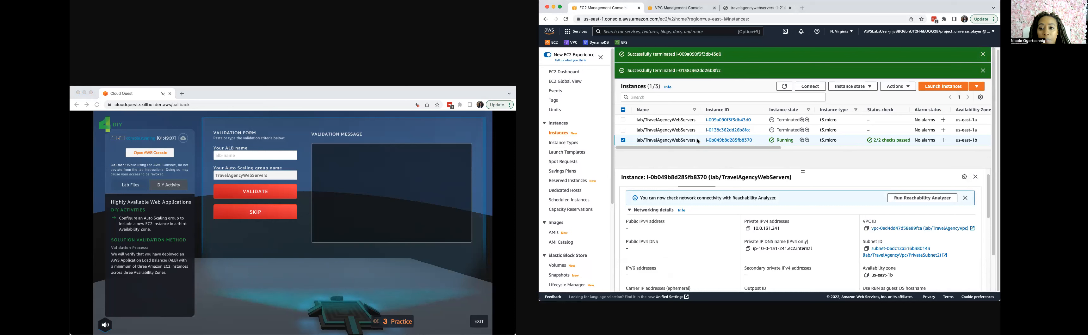
drag(698, 141, 636, 144)
key(super+c)
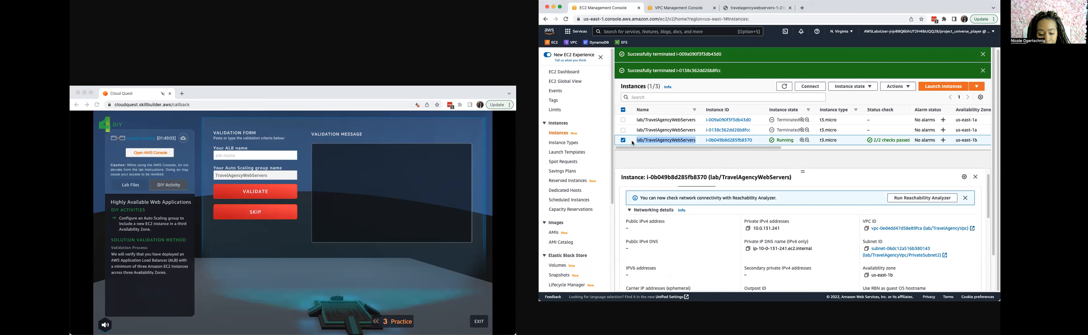
click(256, 155)
key(super+v)
click(267, 193)
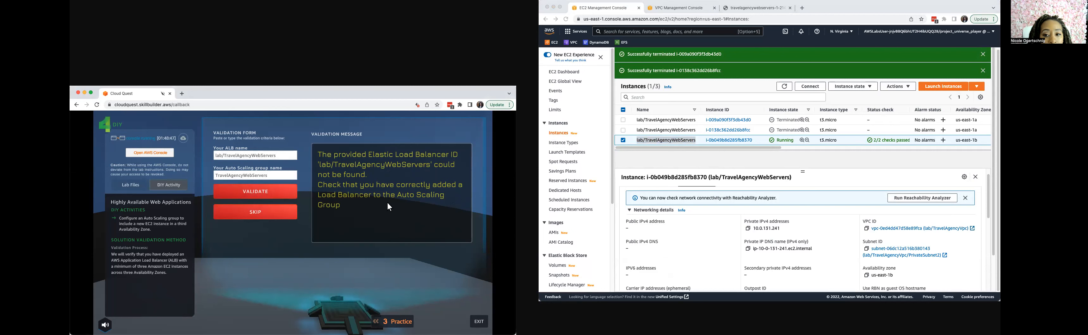
Examine the running instance's networking information and instance summary for the load balancer name.
scroll(685, 223, down, 1)
scroll(686, 223, down, 3)
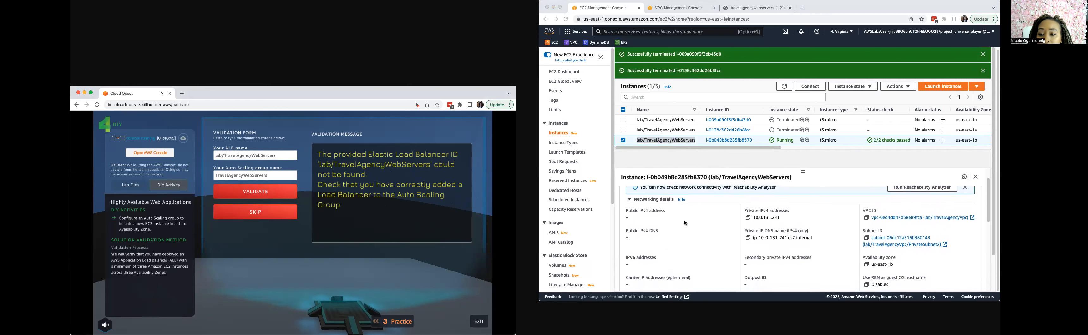
scroll(659, 238, down, 10)
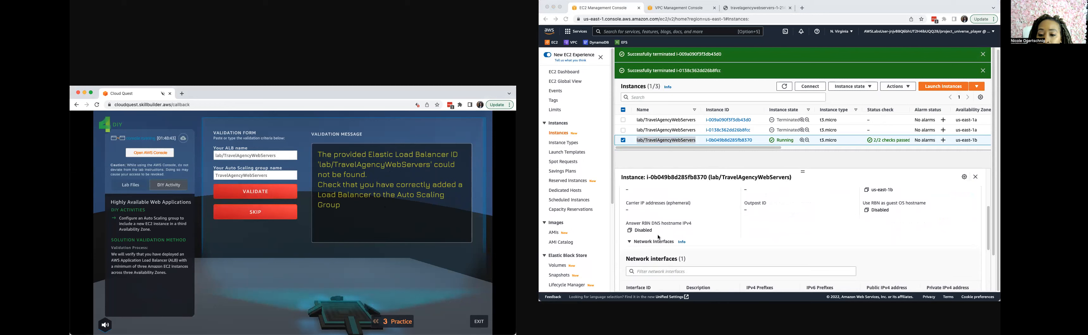
scroll(656, 251, up, 15)
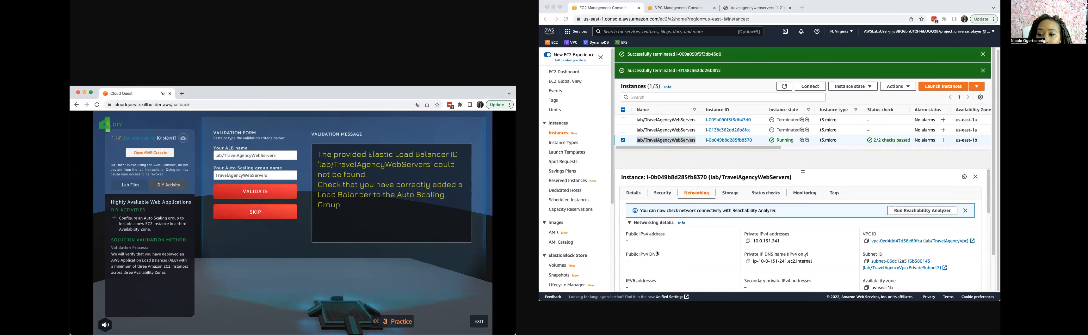
click(633, 193)
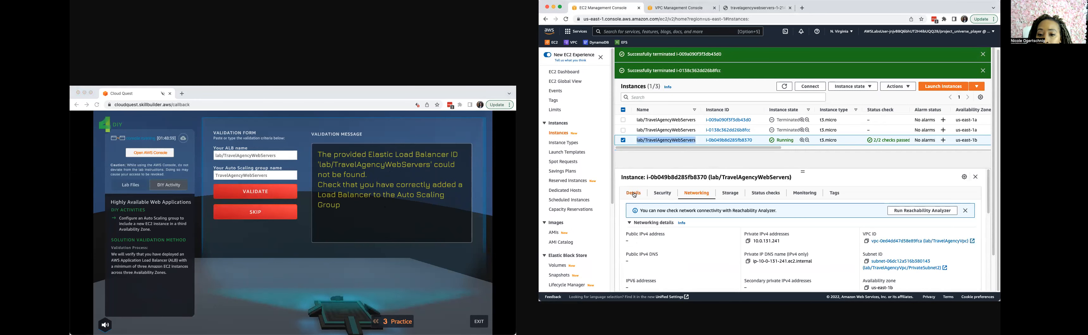
scroll(656, 238, down, 3)
scroll(656, 237, up, 4)
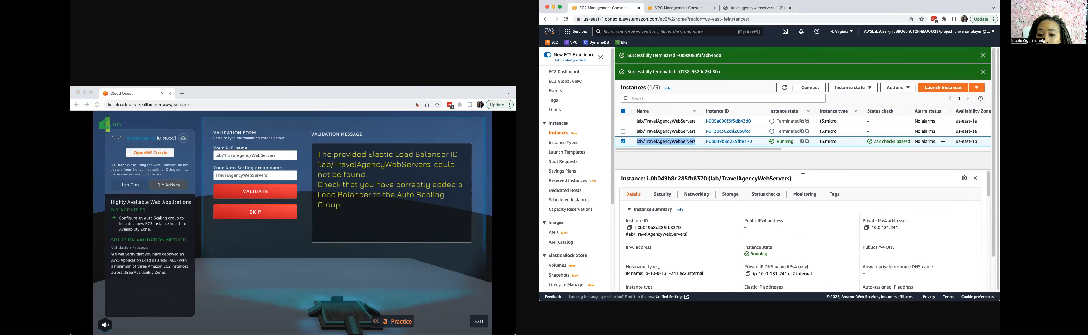
scroll(660, 270, down, 3)
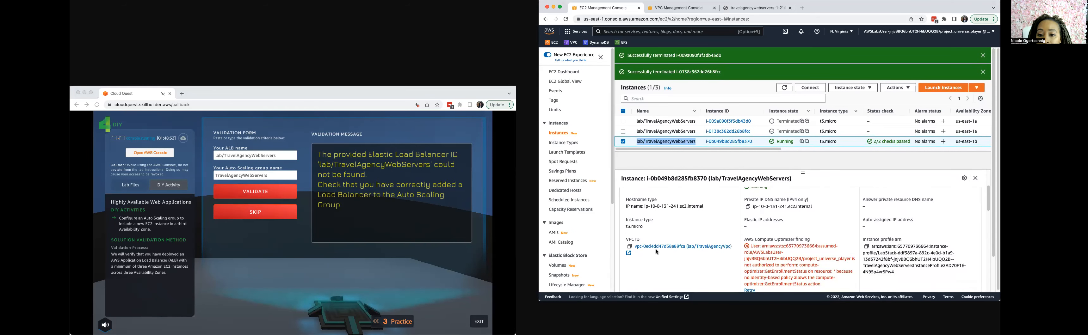
scroll(656, 251, down, 1)
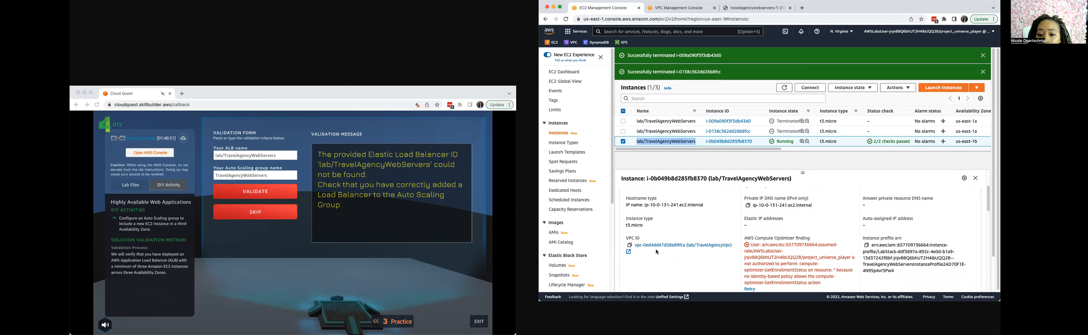
scroll(630, 231, up, 1)
scroll(631, 231, up, 2)
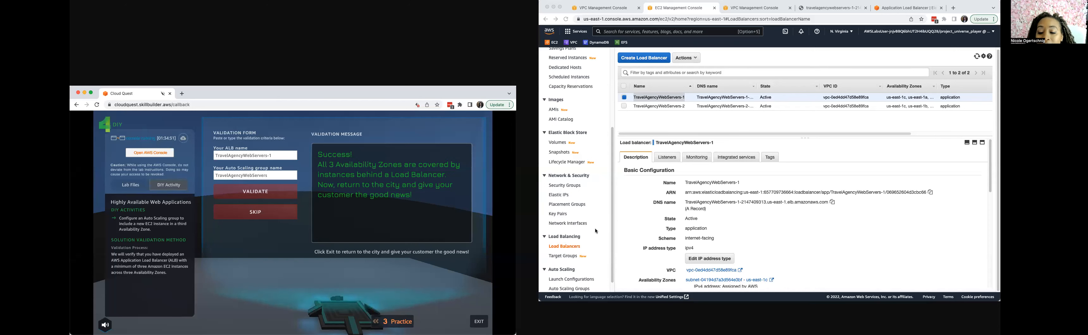
Review the description of the TravelAgencyWebServers-1 load balancer, including its Availability Zones and security groups.
scroll(567, 262, up, 2)
scroll(568, 263, down, 2)
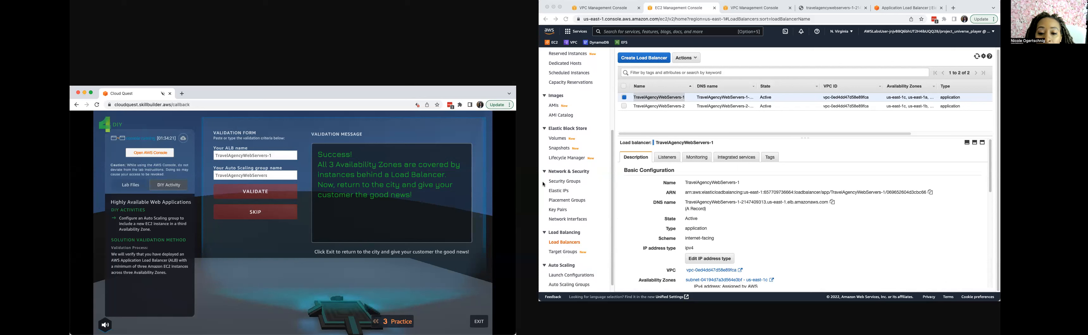
scroll(574, 190, up, 5)
scroll(628, 246, down, 5)
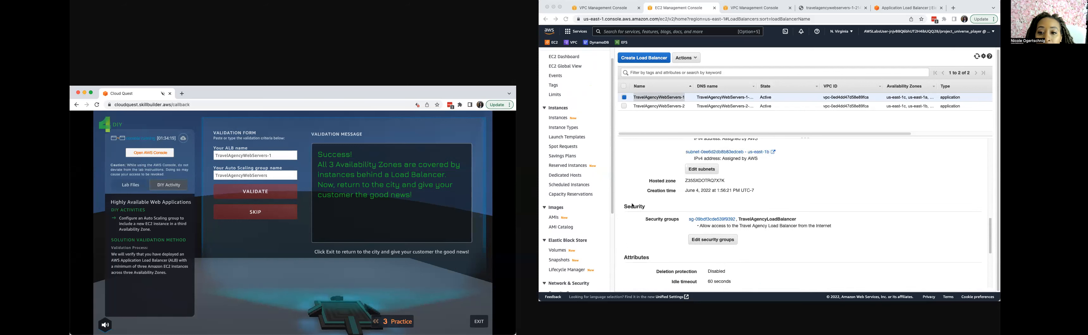
click(654, 99)
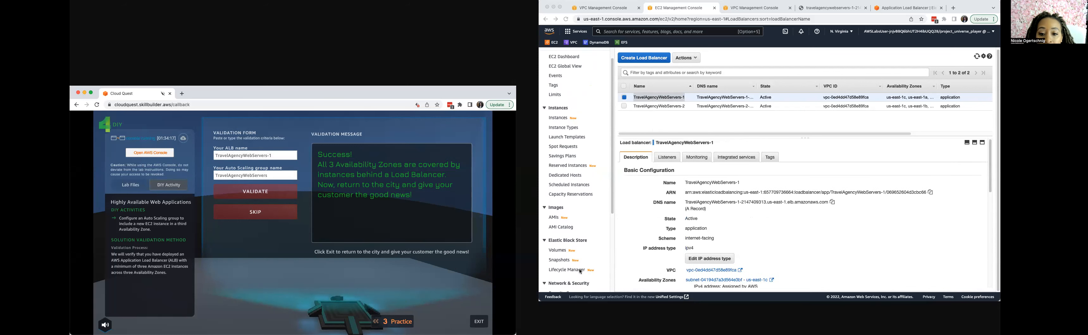
scroll(576, 281, down, 5)
click(573, 277)
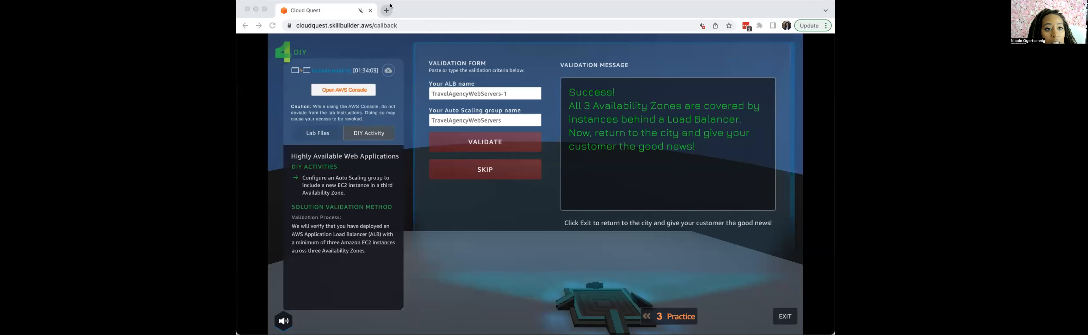
Switch to the Cloud Quest window, unmute the site and exit the lab to return to the city.
click(343, 11)
right_click(308, 14)
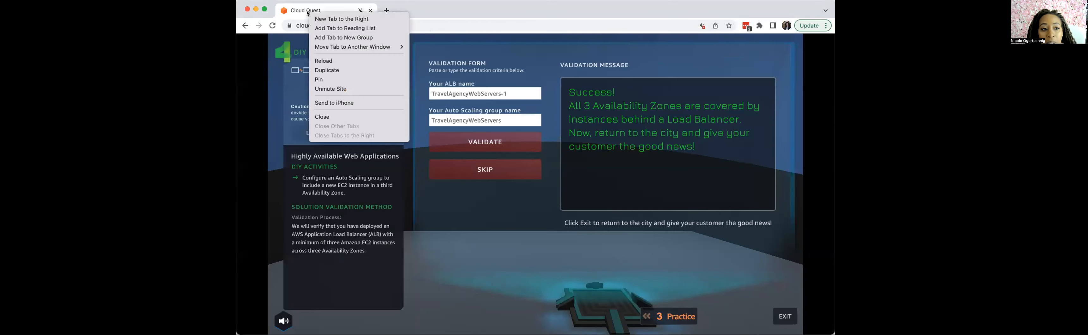
mouse_move(330, 49)
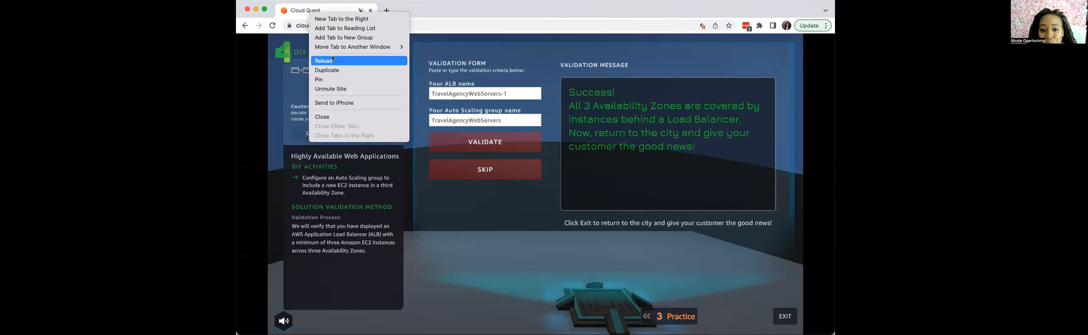
click(327, 91)
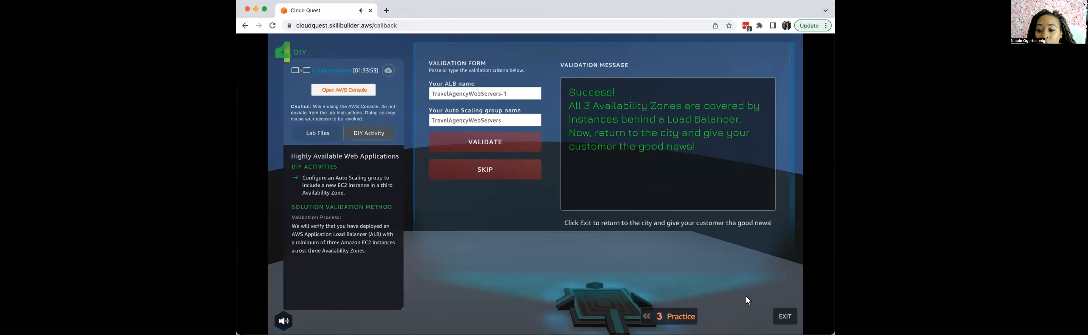
click(779, 318)
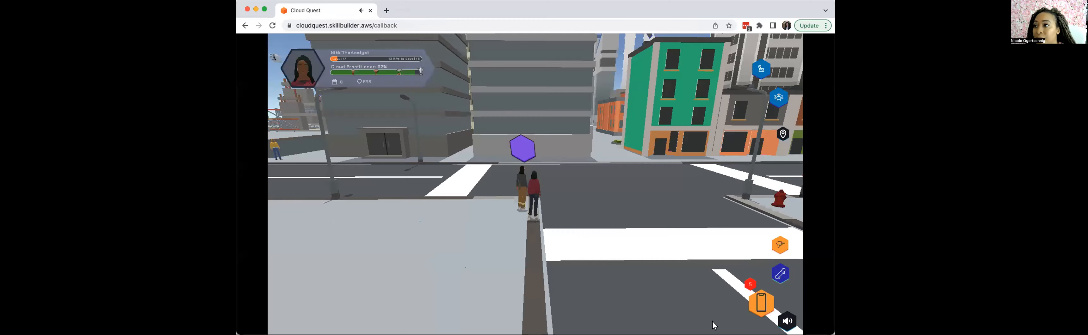
Talk to the customer, advance through the dialogue, choose the first reward and collect it.
click(524, 147)
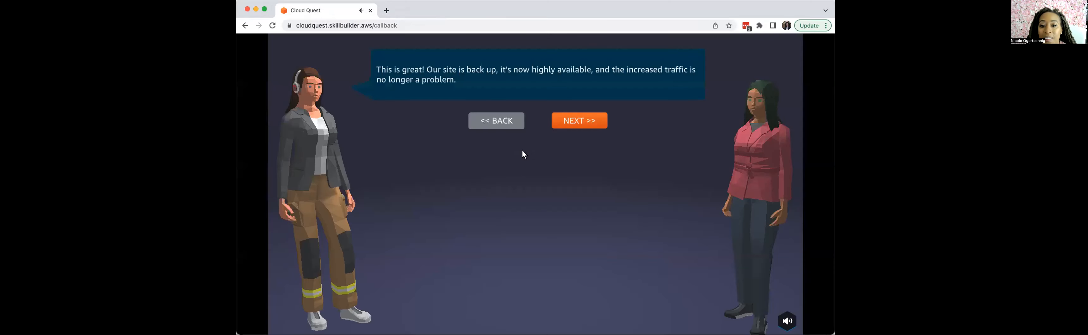
click(592, 121)
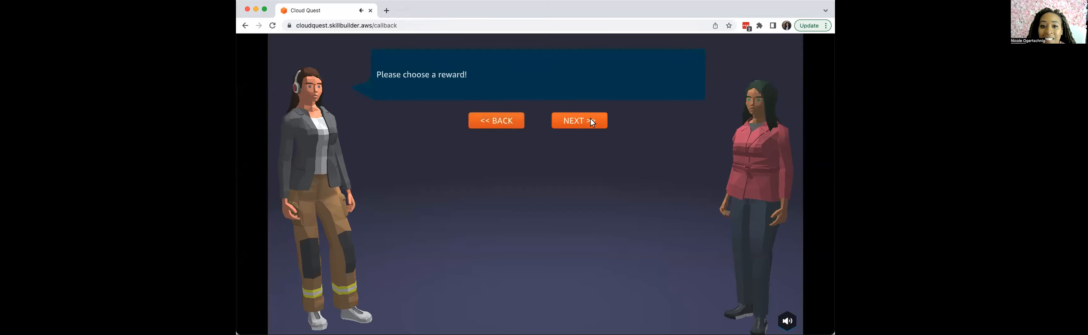
click(591, 121)
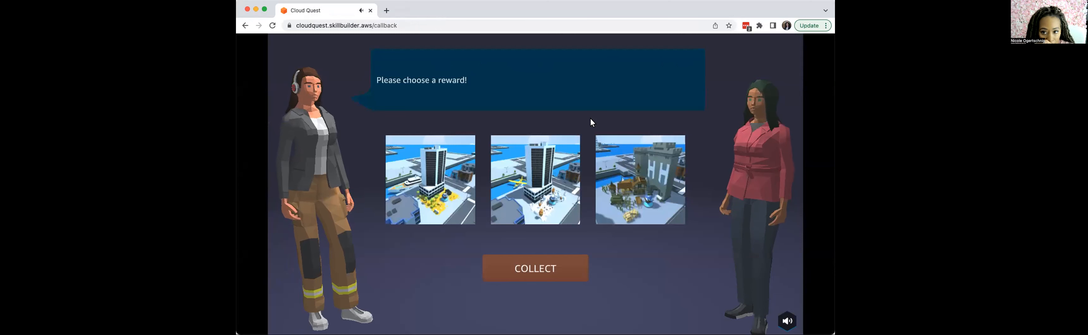
click(438, 197)
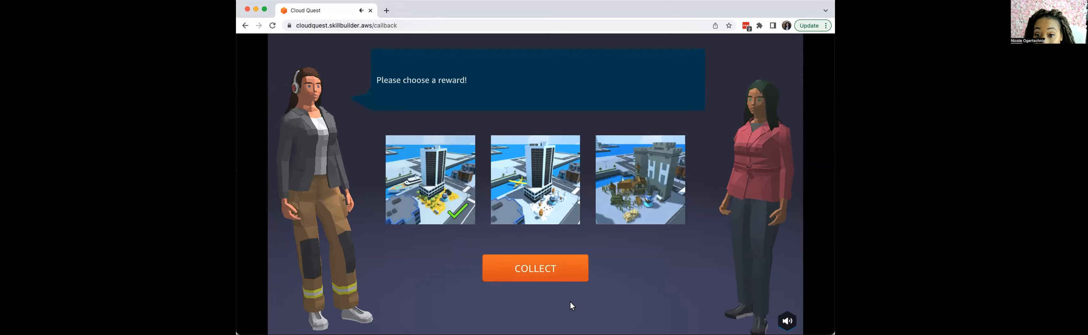
click(535, 264)
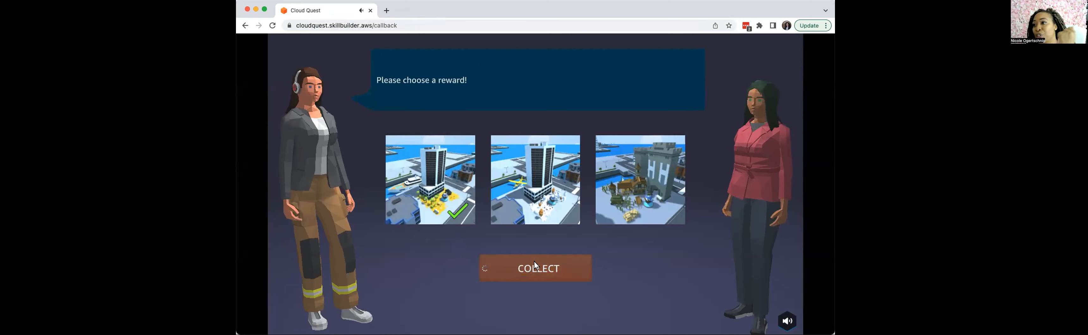